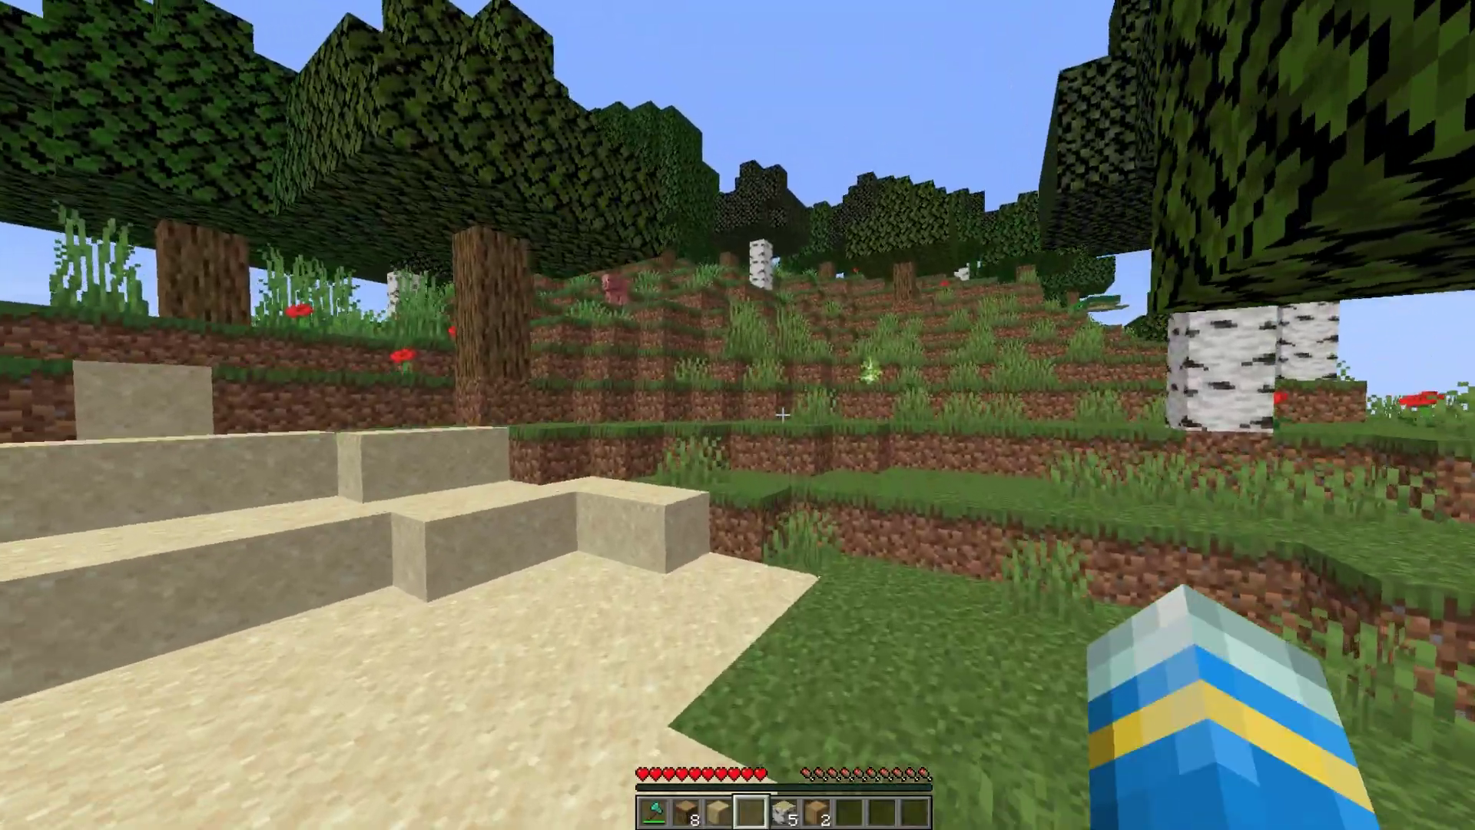
Step: Equip the Diamond Axe and climb from the sand up onto the higher grass
key("1")
key("w")
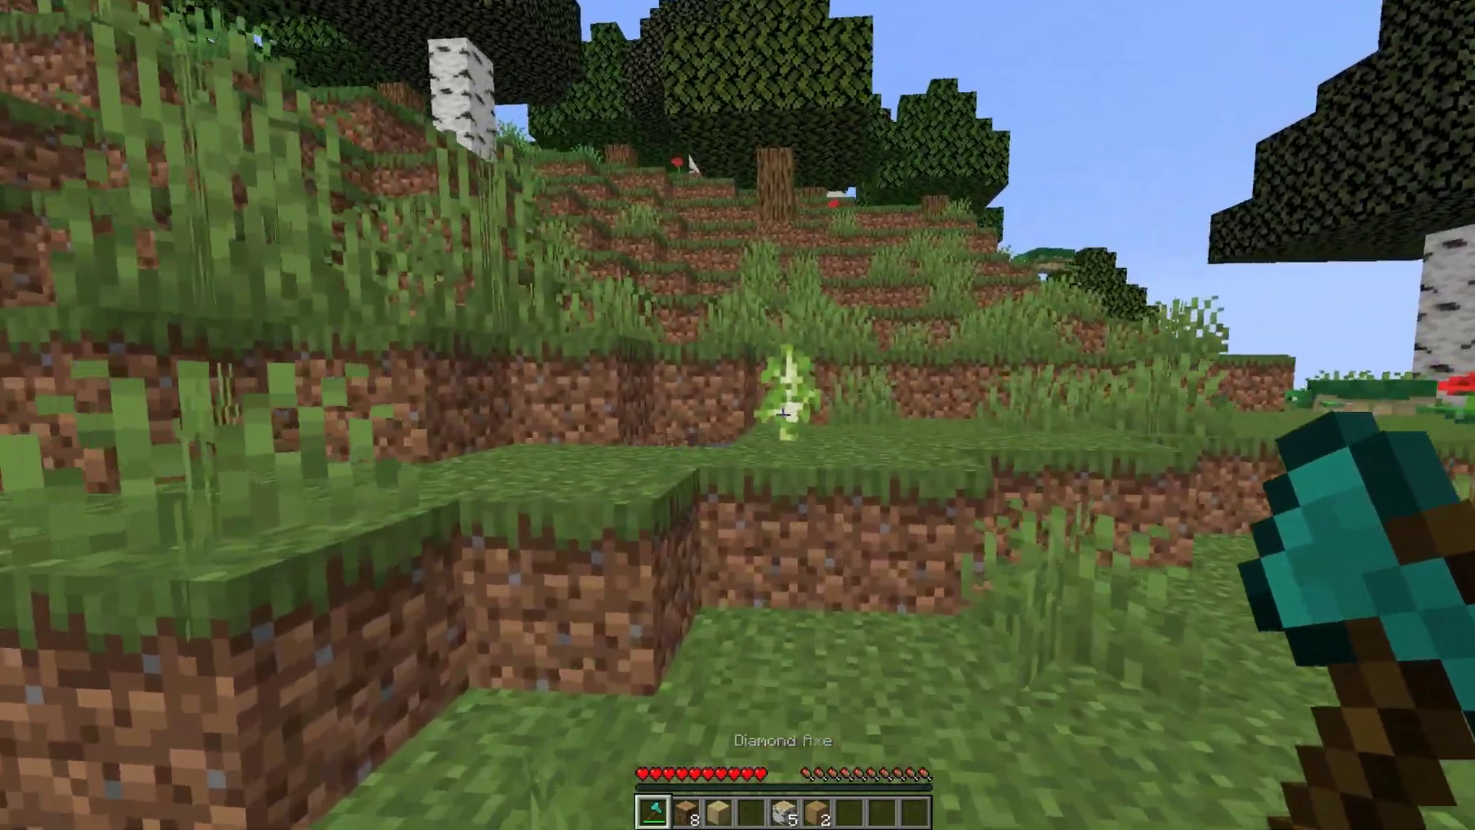
key("w")
key("space")
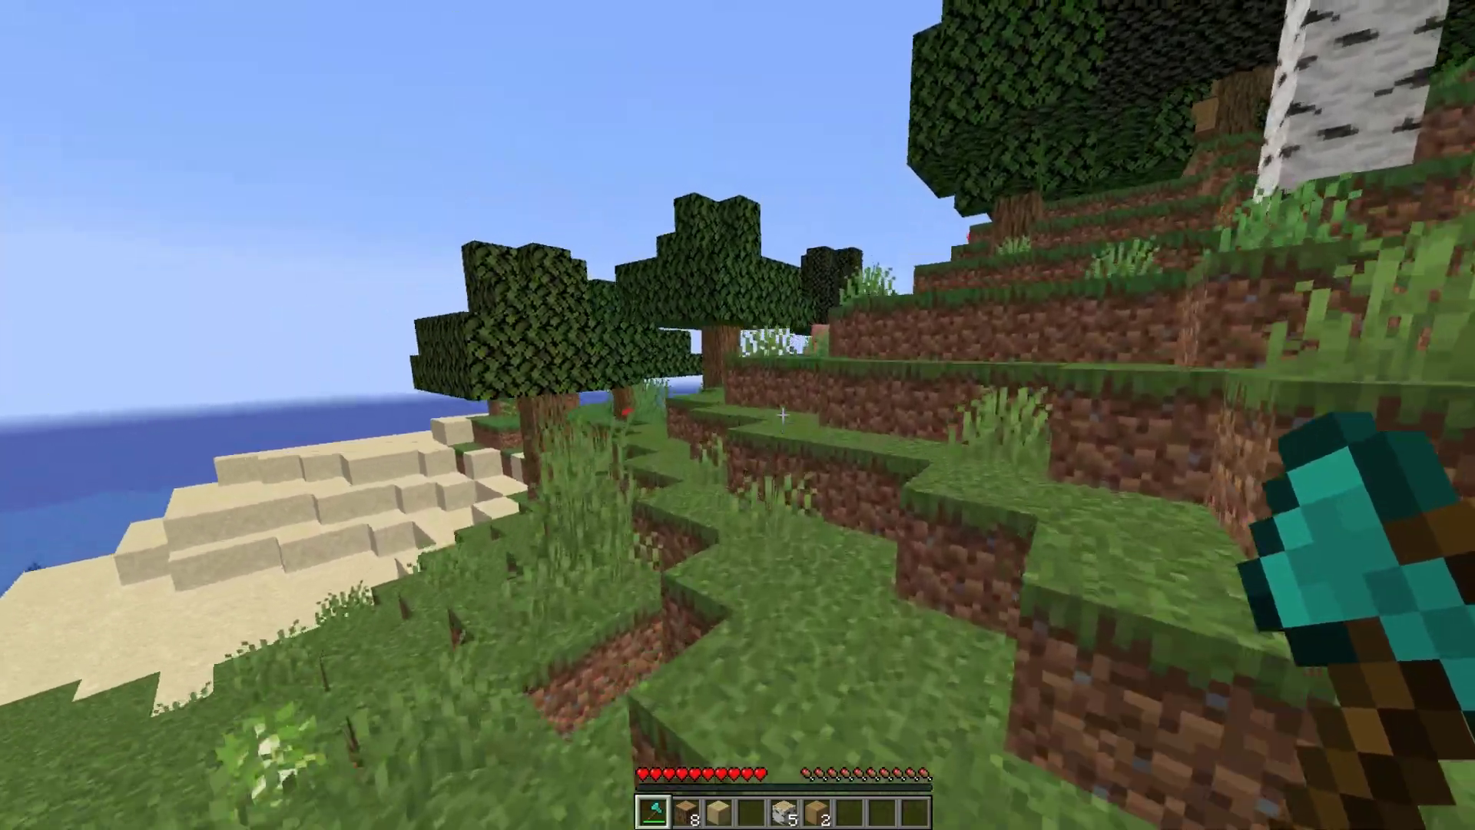
Step: Set the world time to 6:00 AM with /day while walking along the beach
key("w")
key("space")
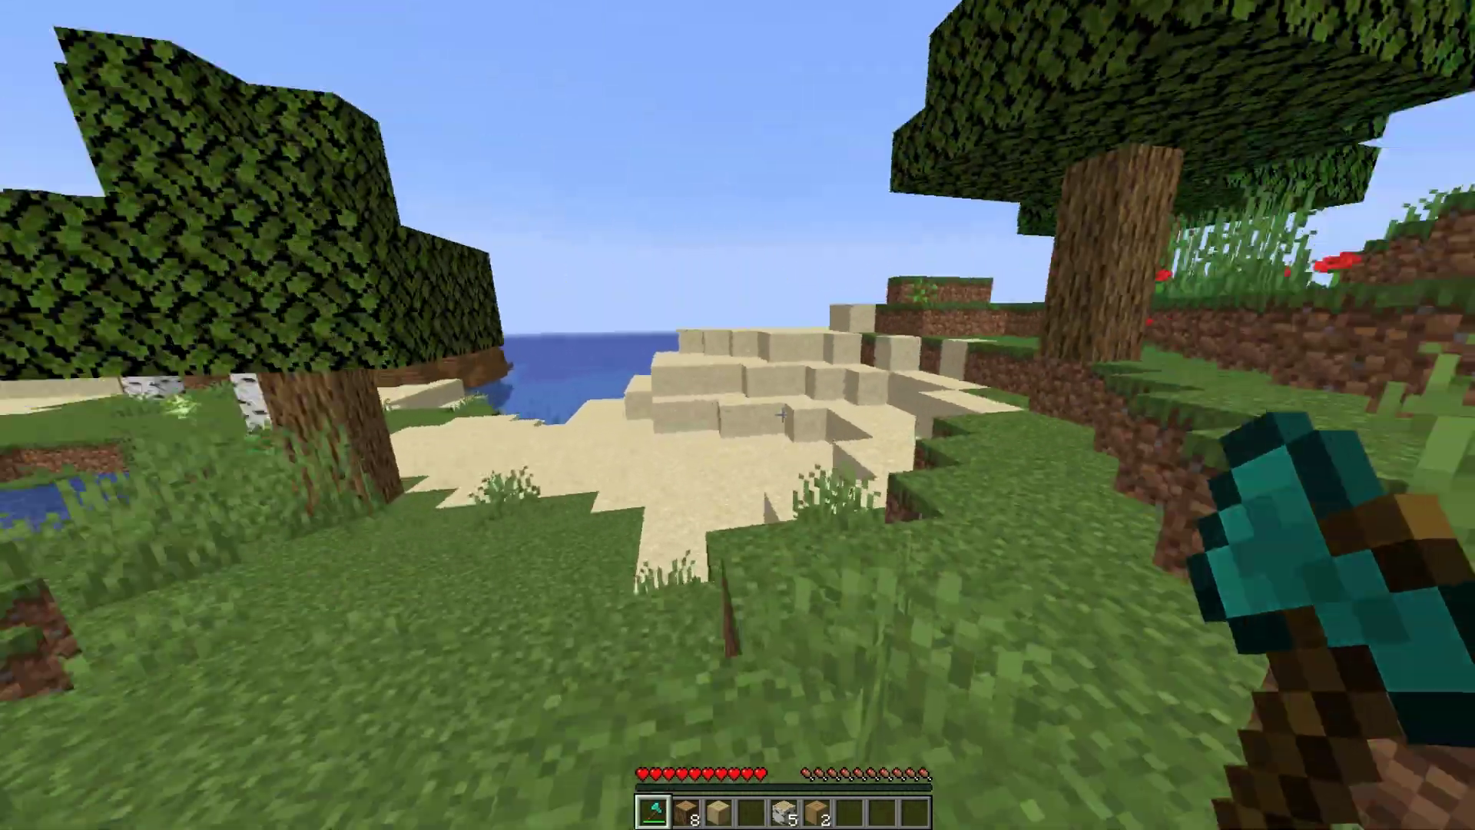
key("w")
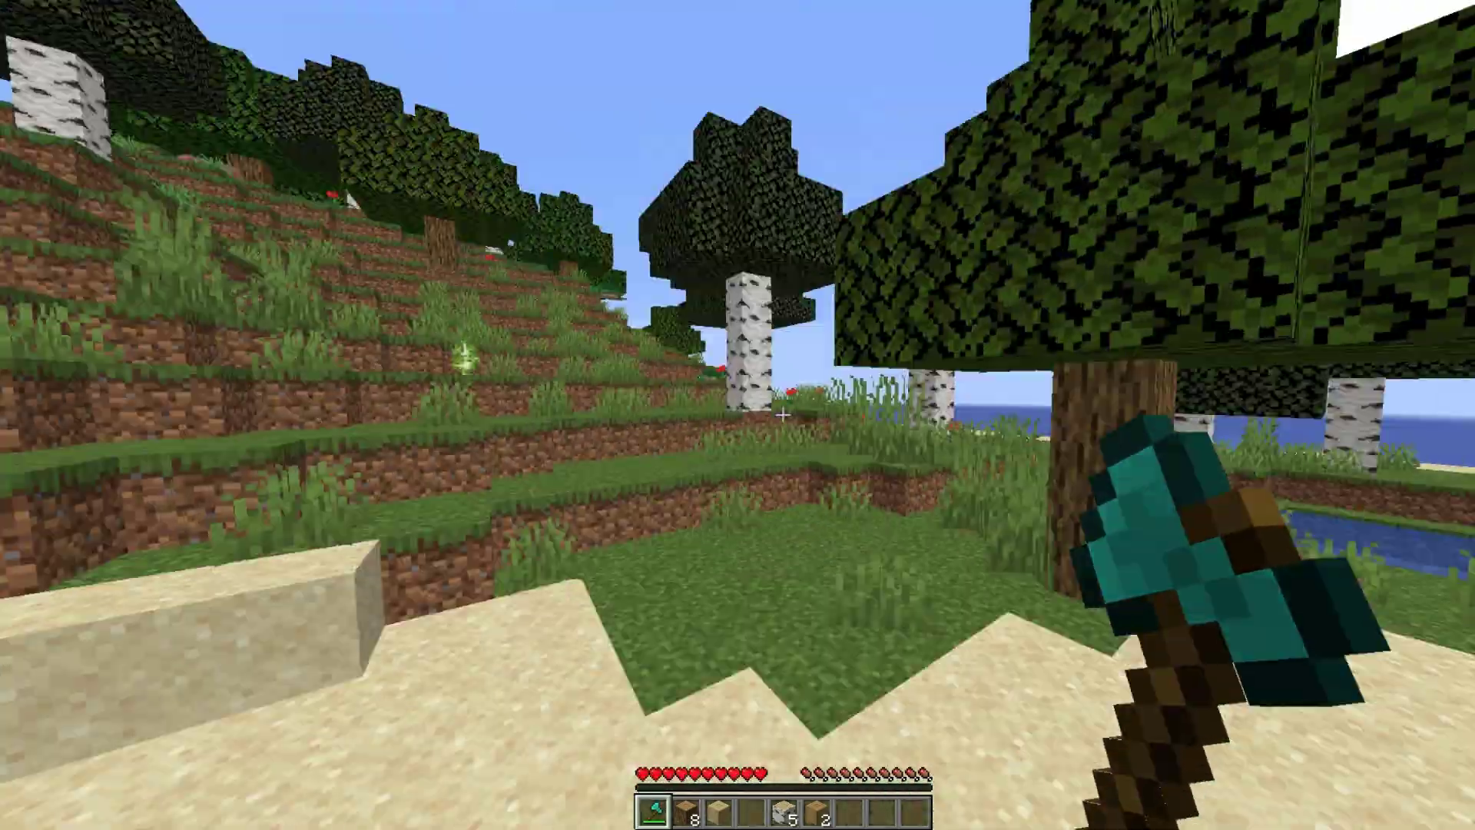
key("w")
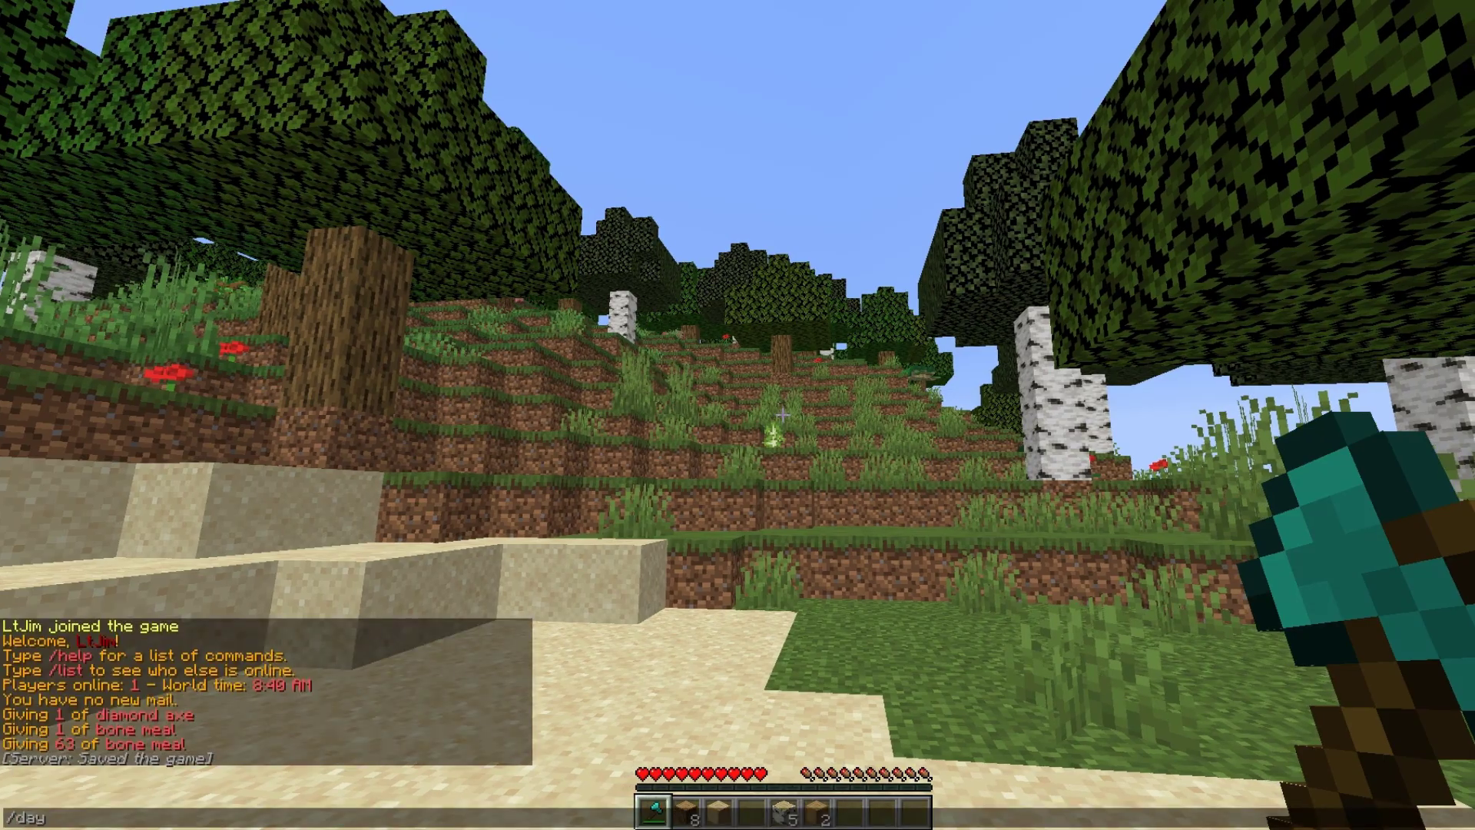
key("w")
key("w")
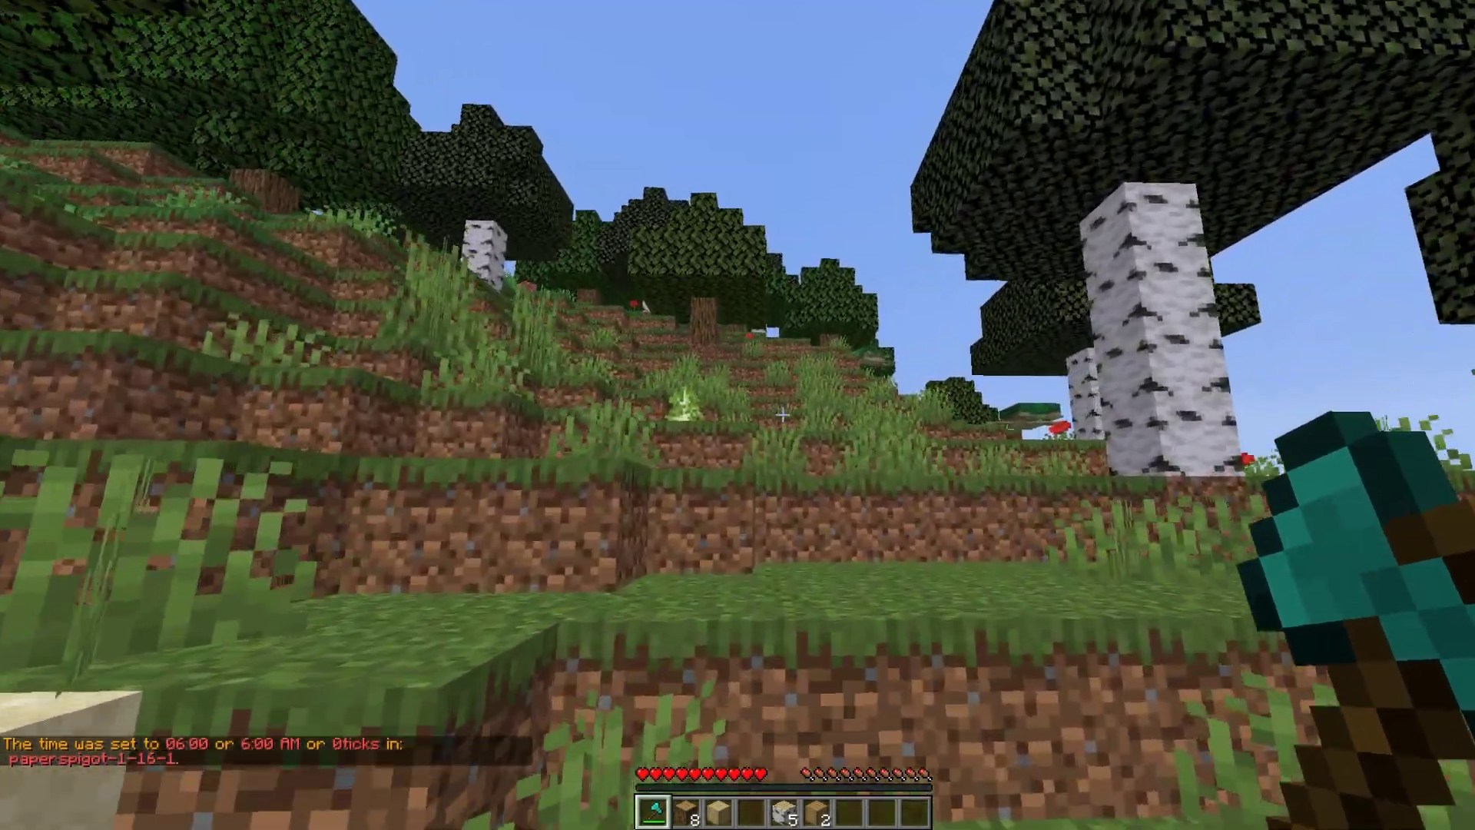
key("w")
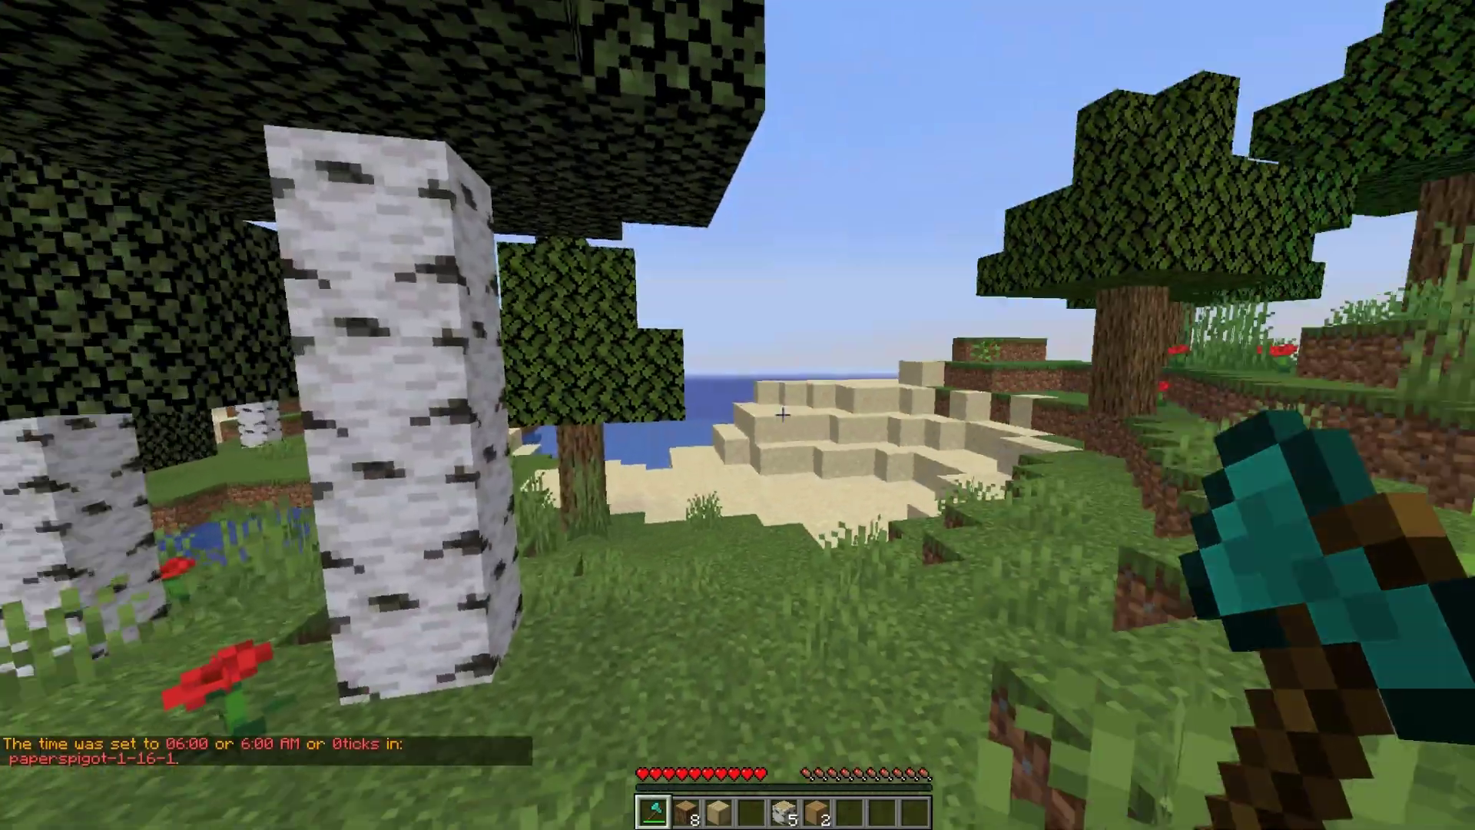
key("w")
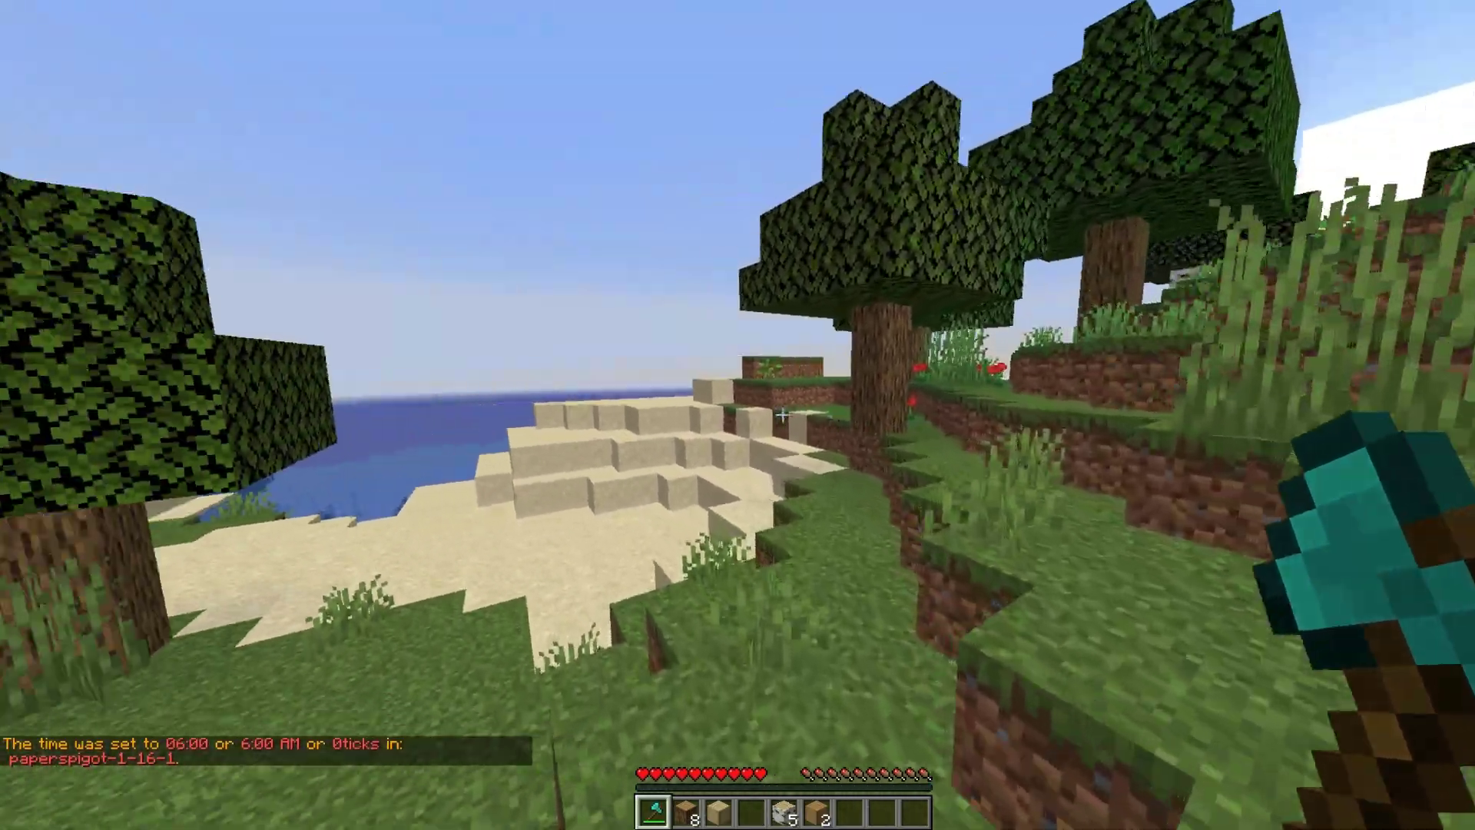
Step: Check the inventory, then switch back to the Diamond Axe
key("w")
key("2")
key("e")
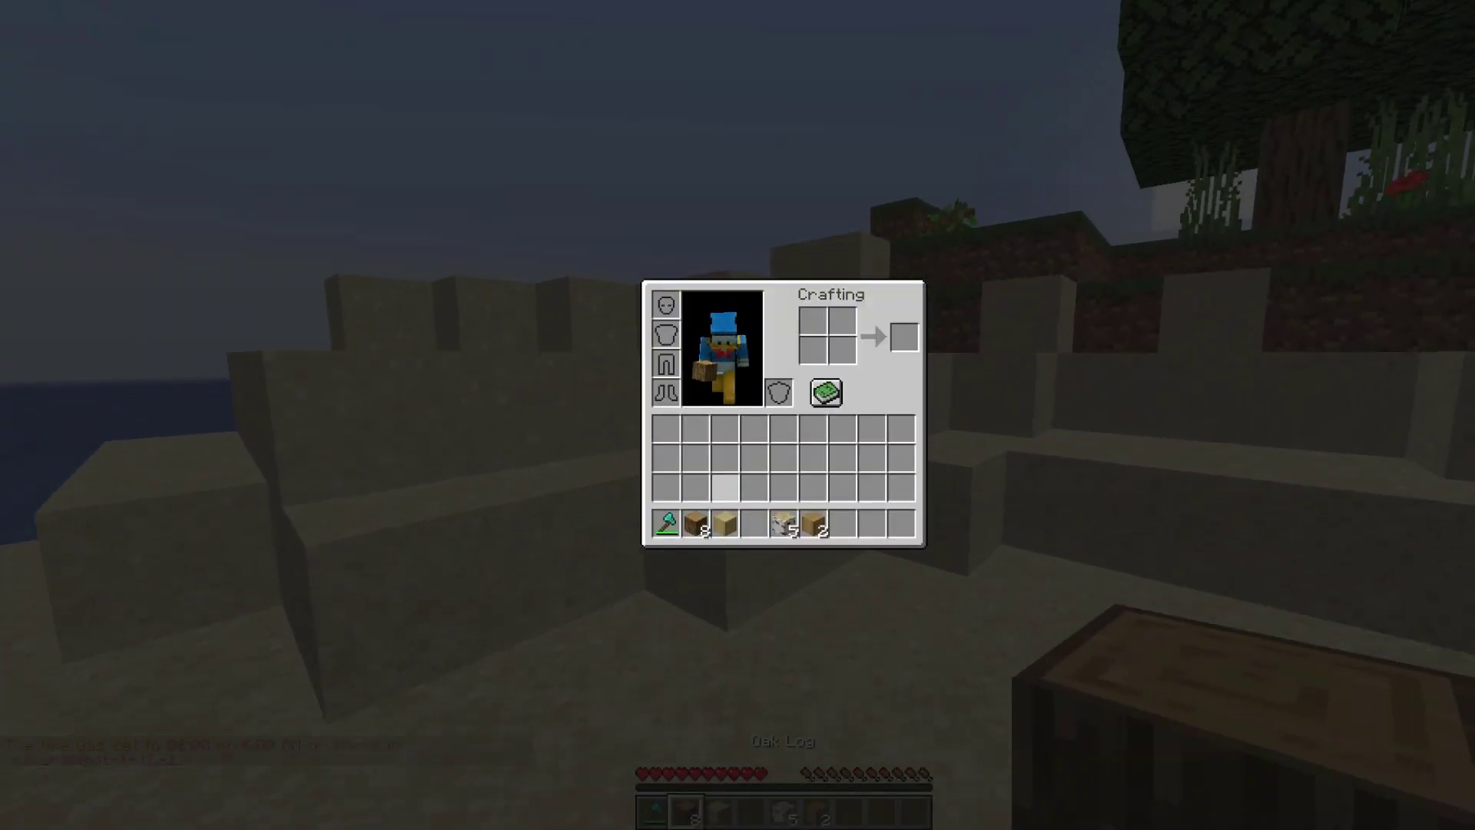
key("e")
key("1")
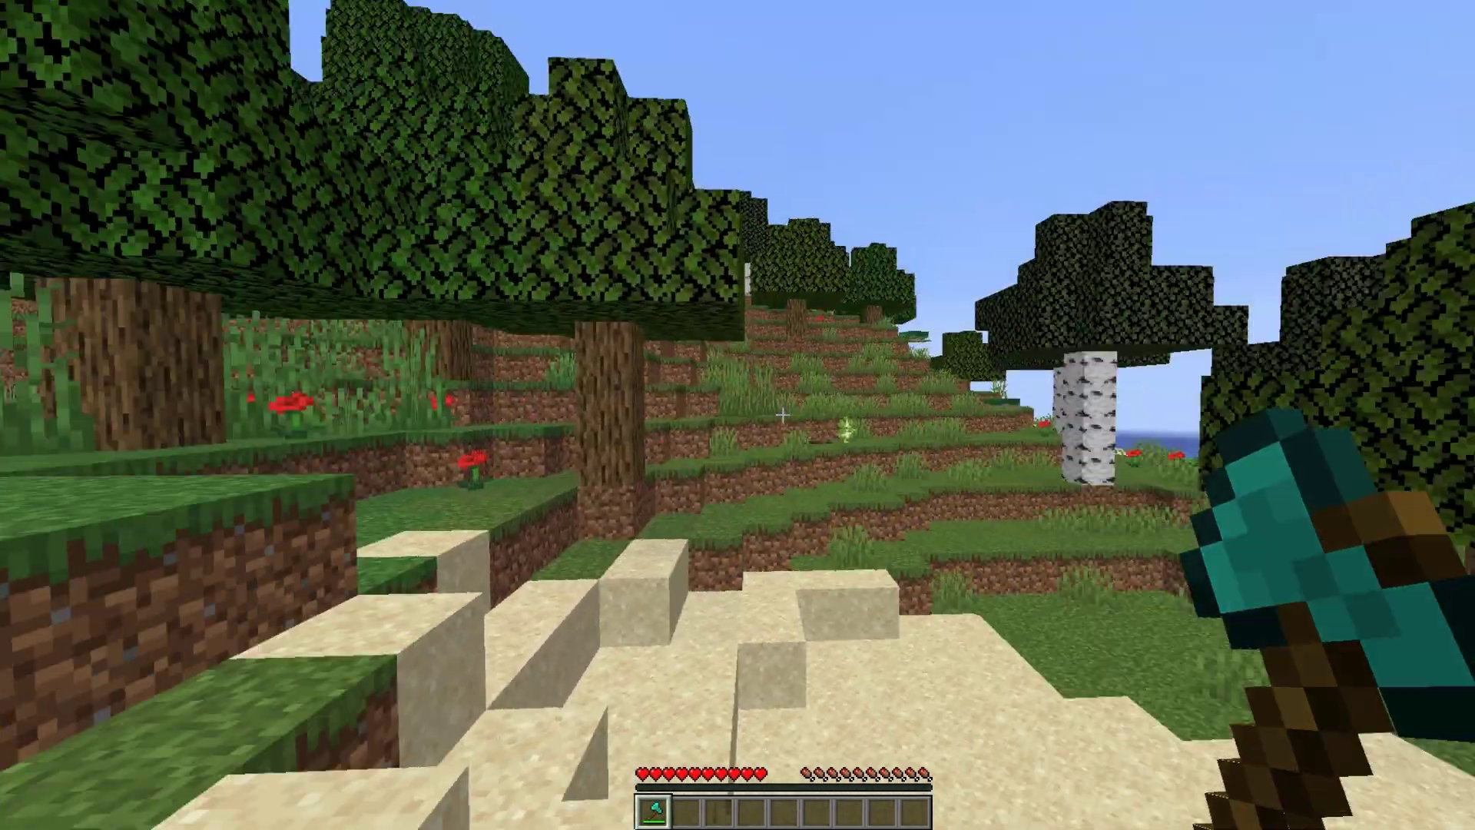
Step: Fell several oak trees near the beach by chopping each trunk with the axe
key("w")
key("w")
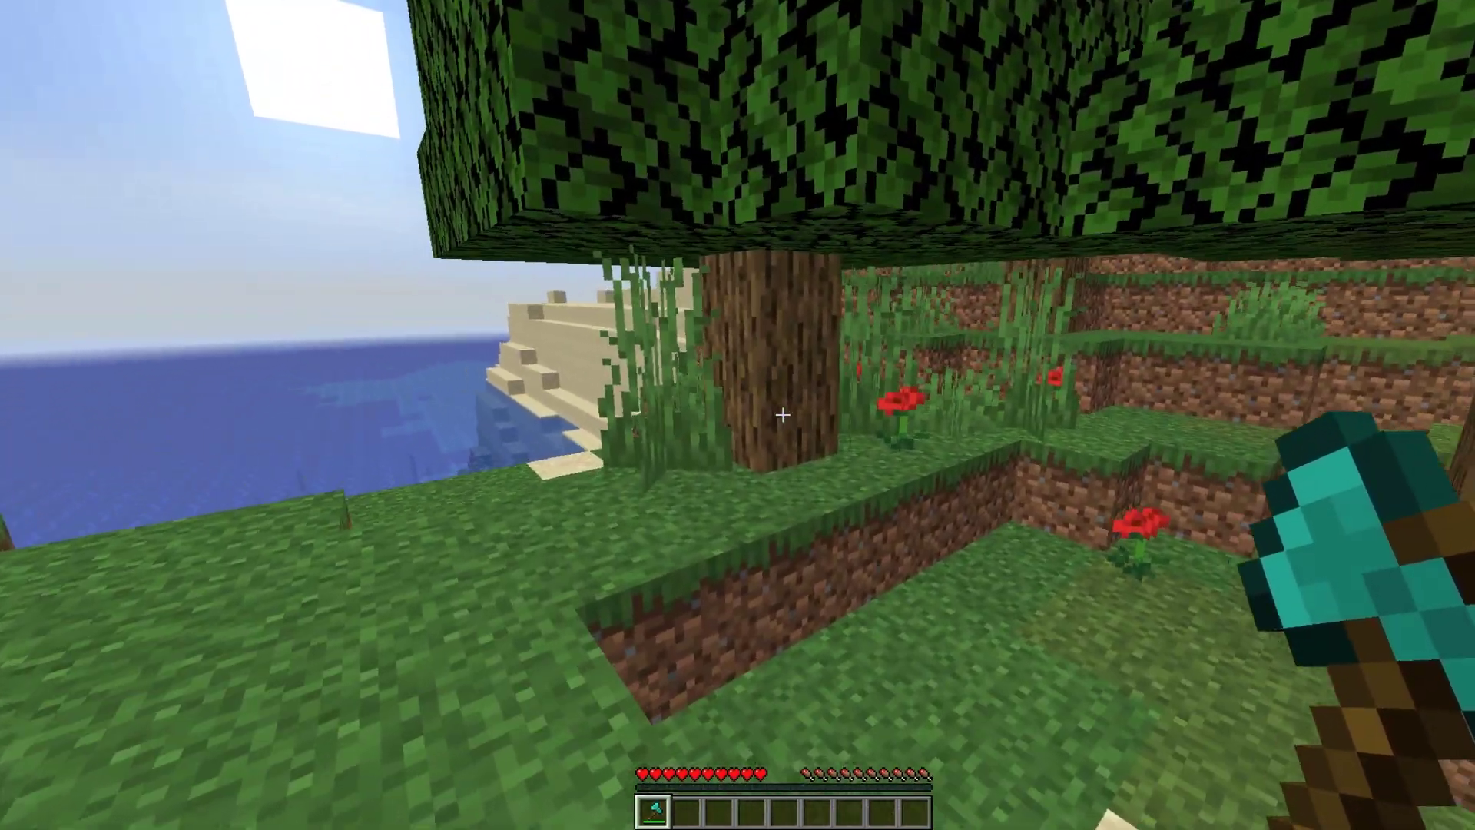
left_click(782, 415)
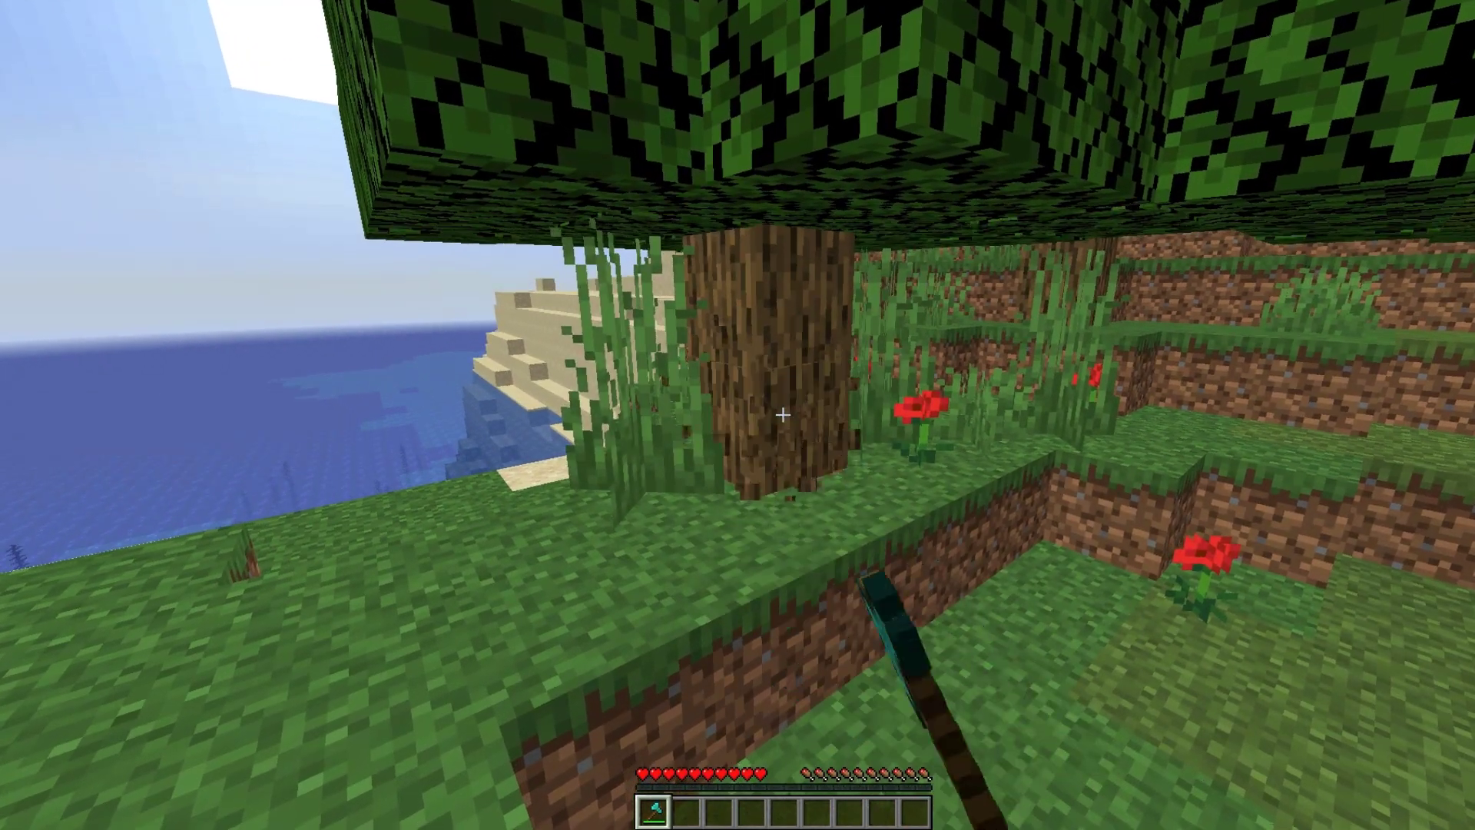
key("s")
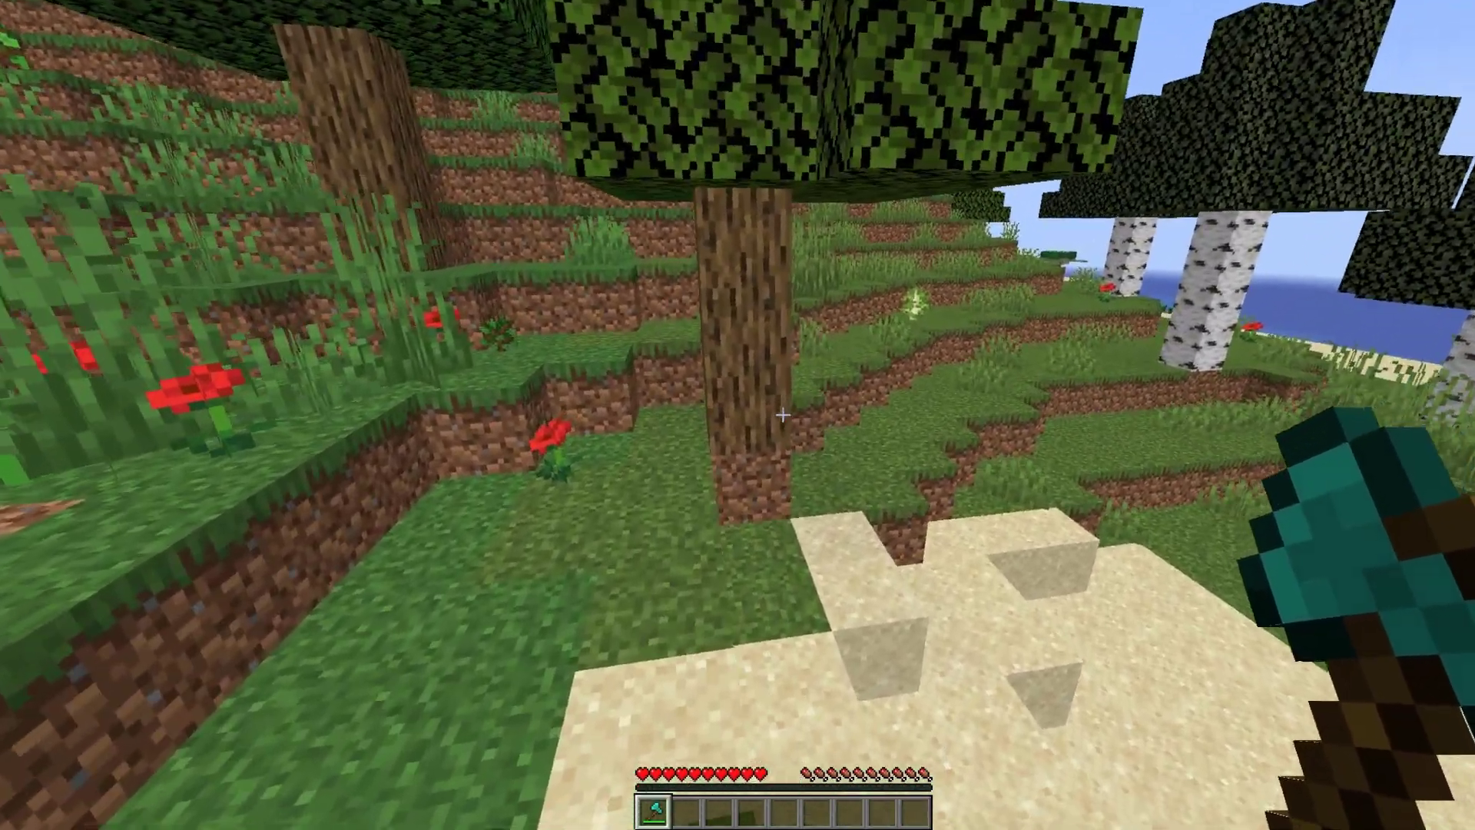
key("w")
left_click(782, 415)
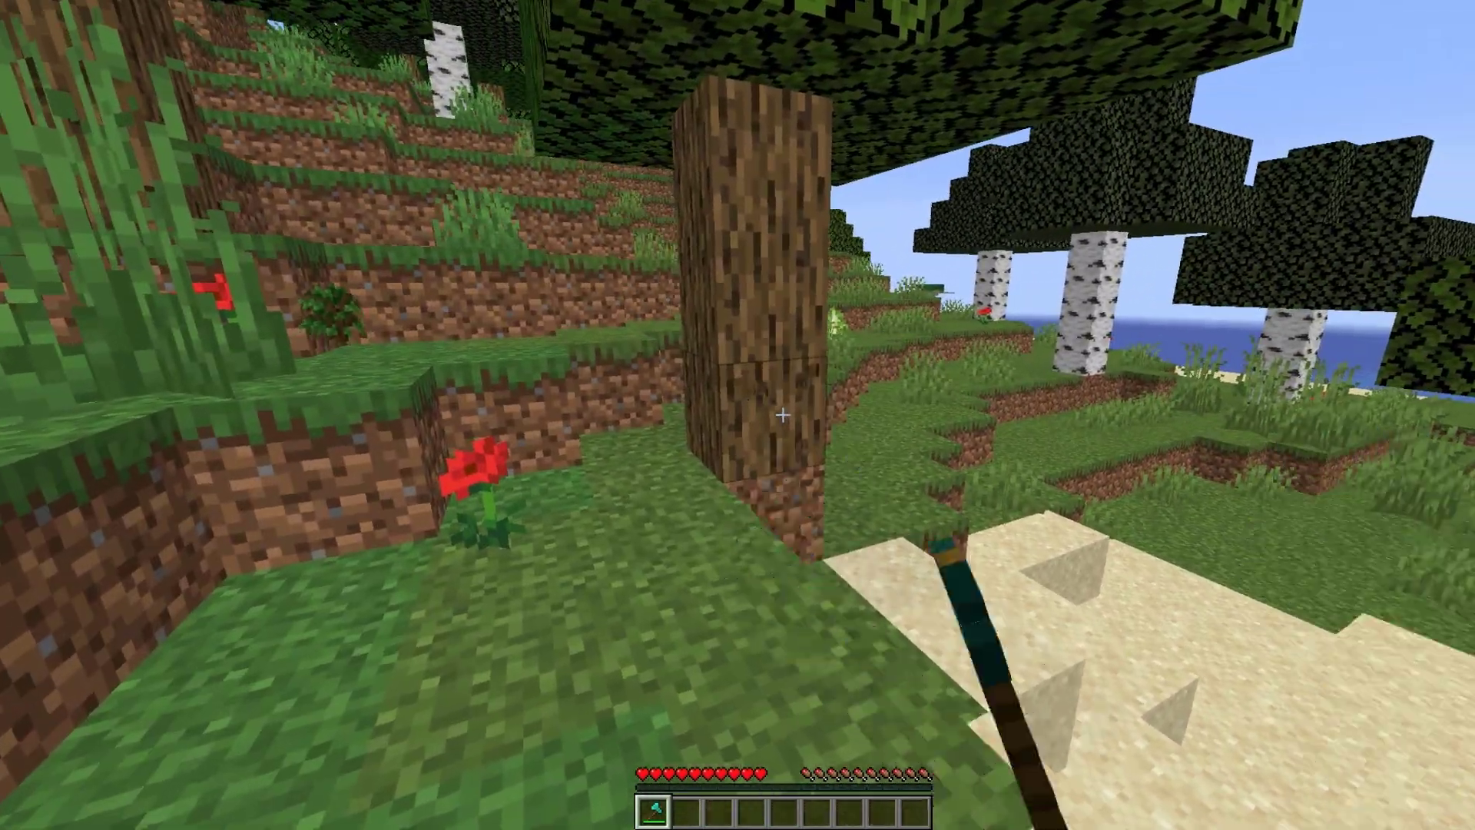
left_click(782, 415)
key("s")
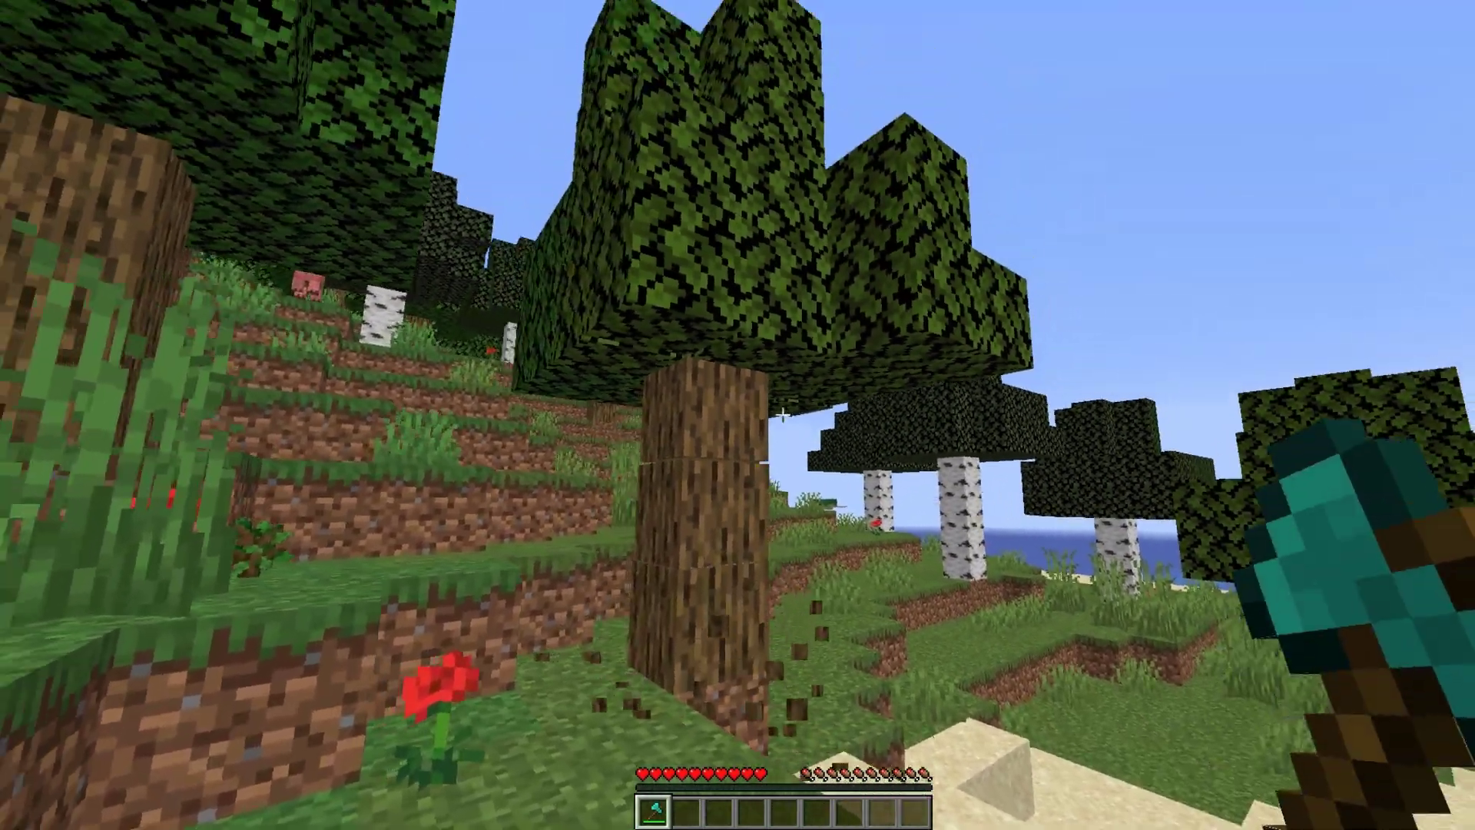
key("w")
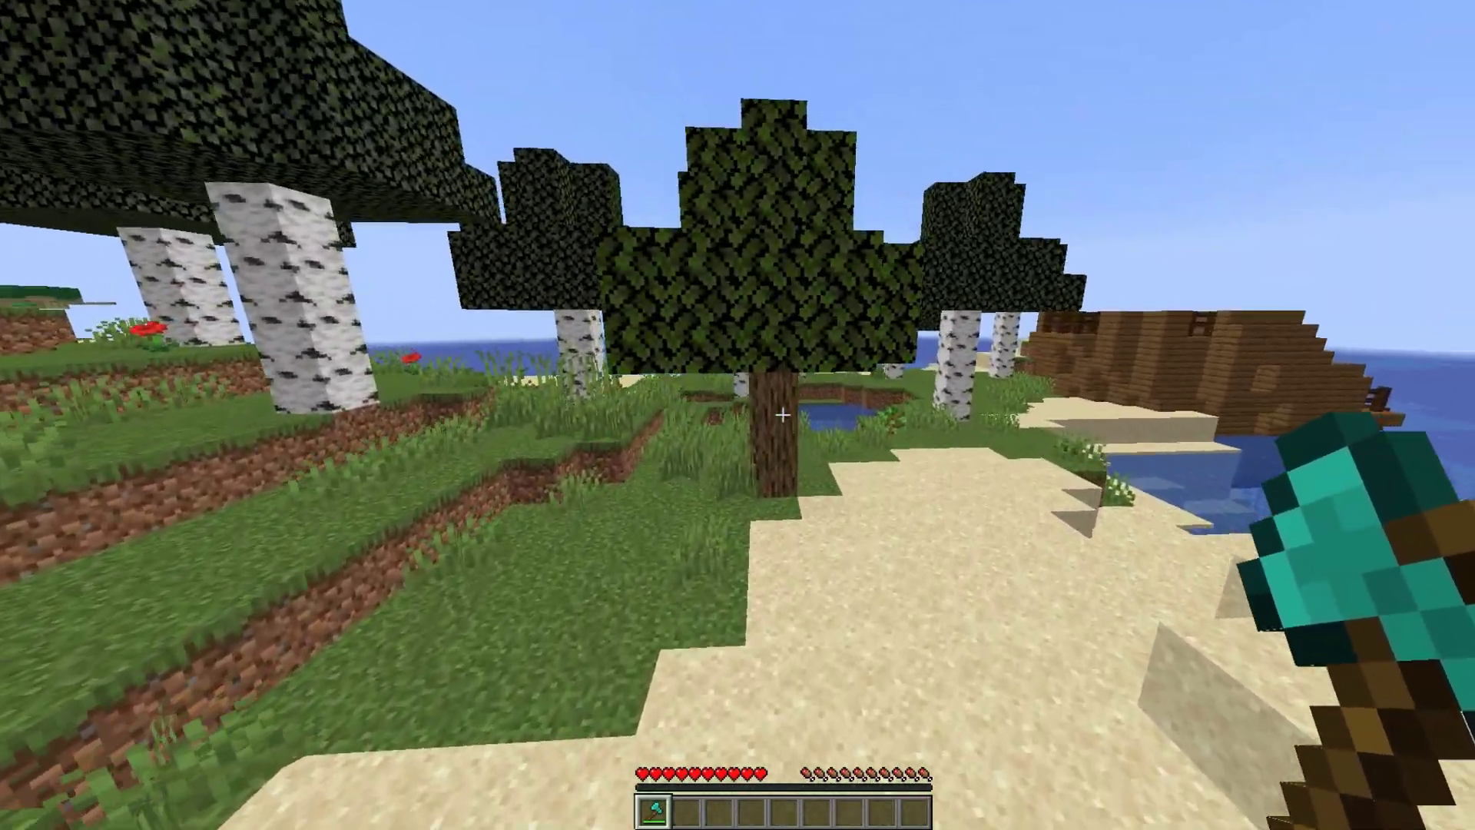
key("w")
left_click(782, 415)
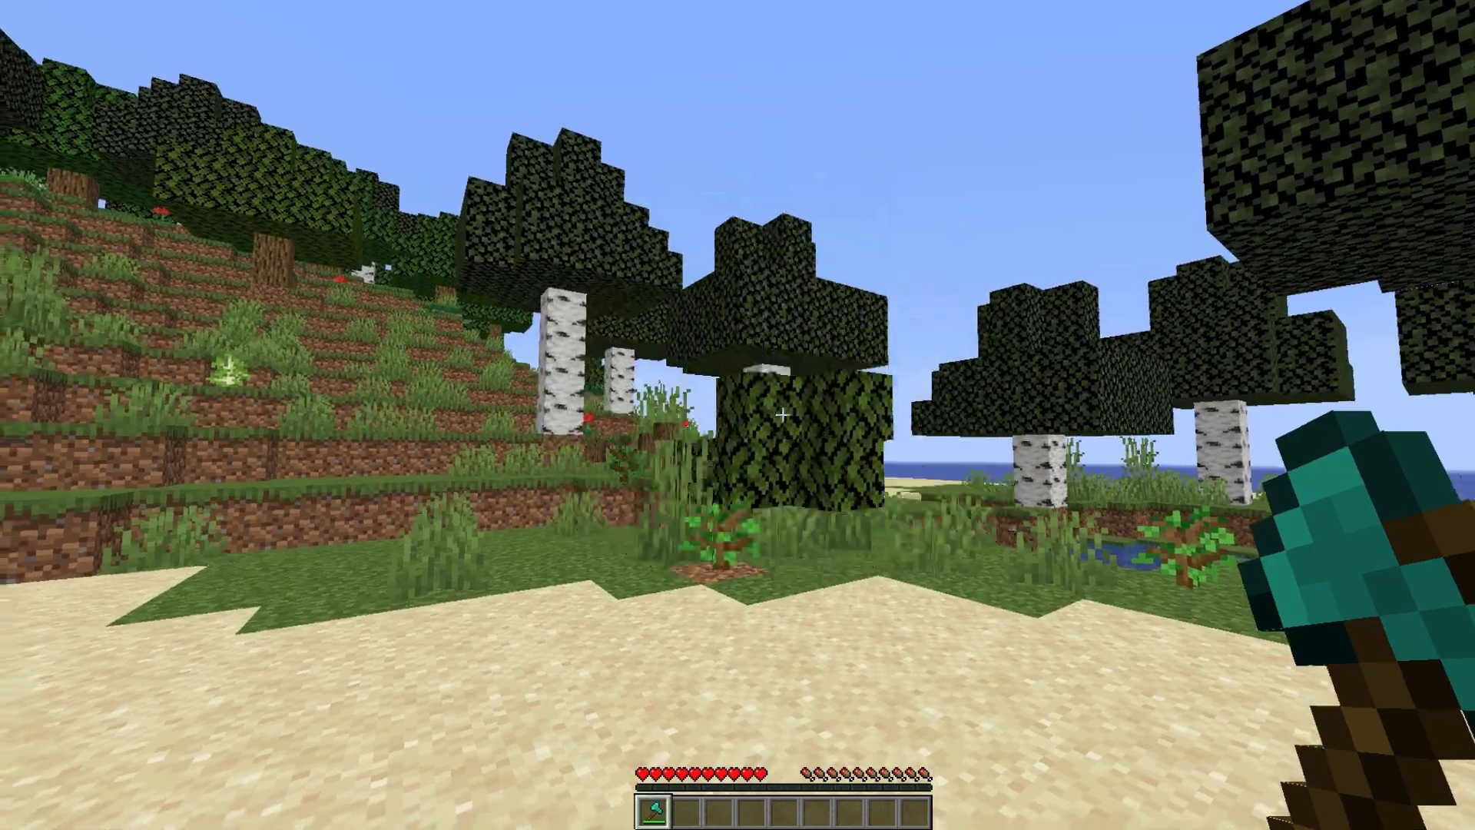
Step: Fell a birch tree and collect its logs, saplings and golden apple
key("w")
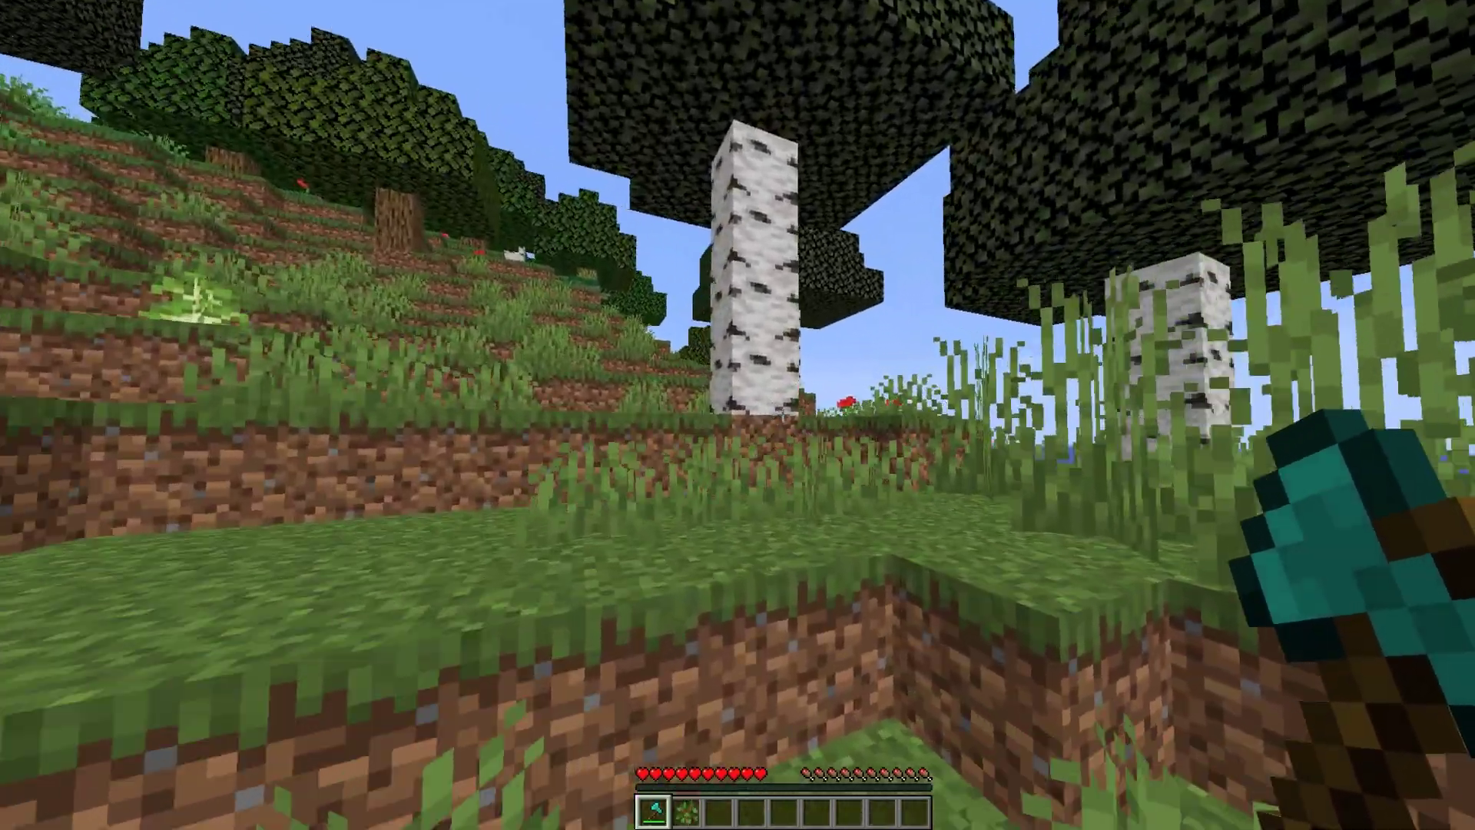
left_click(782, 414)
key("a")
key("s")
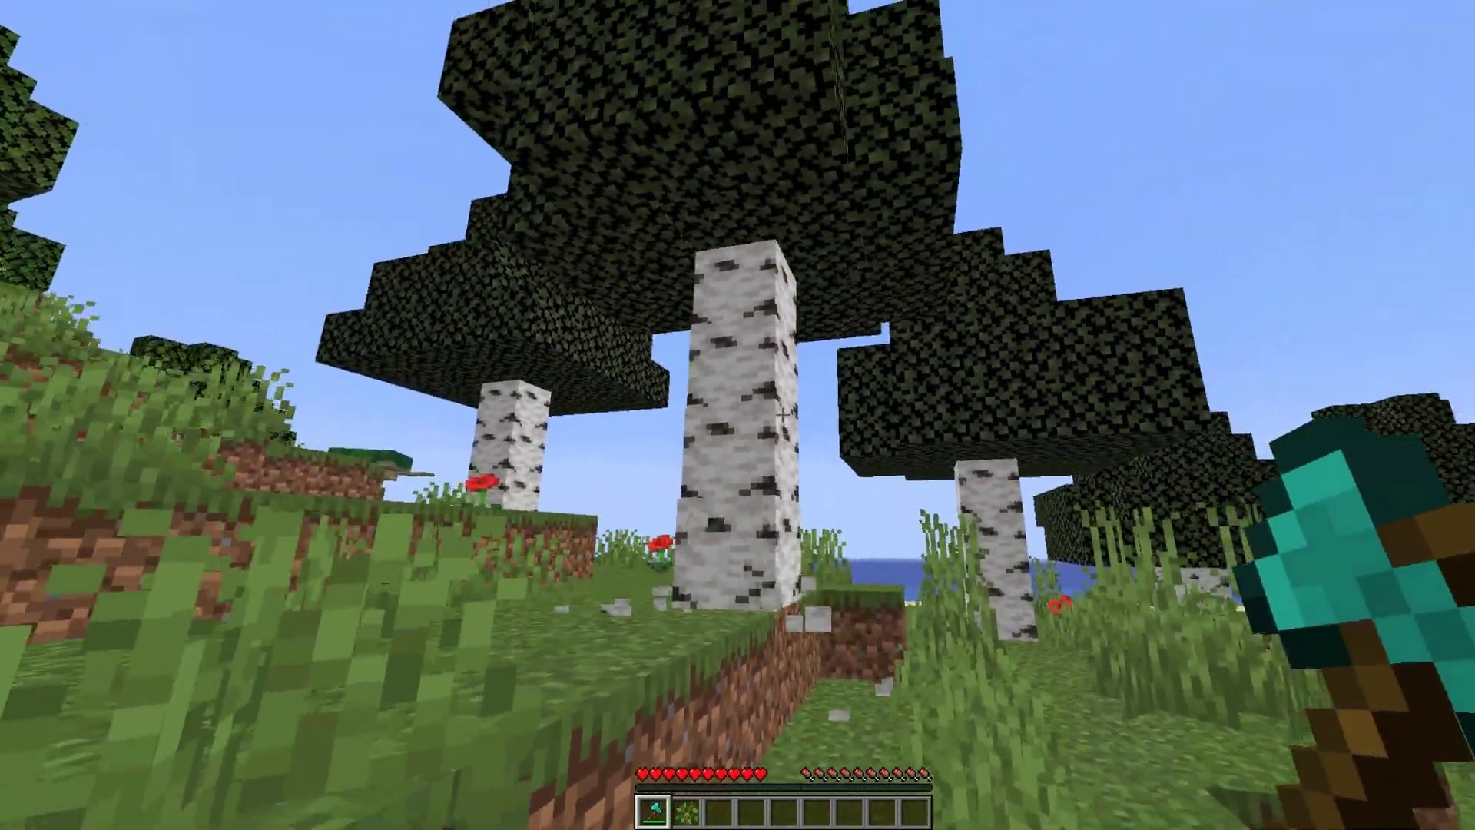
key("w")
key("space")
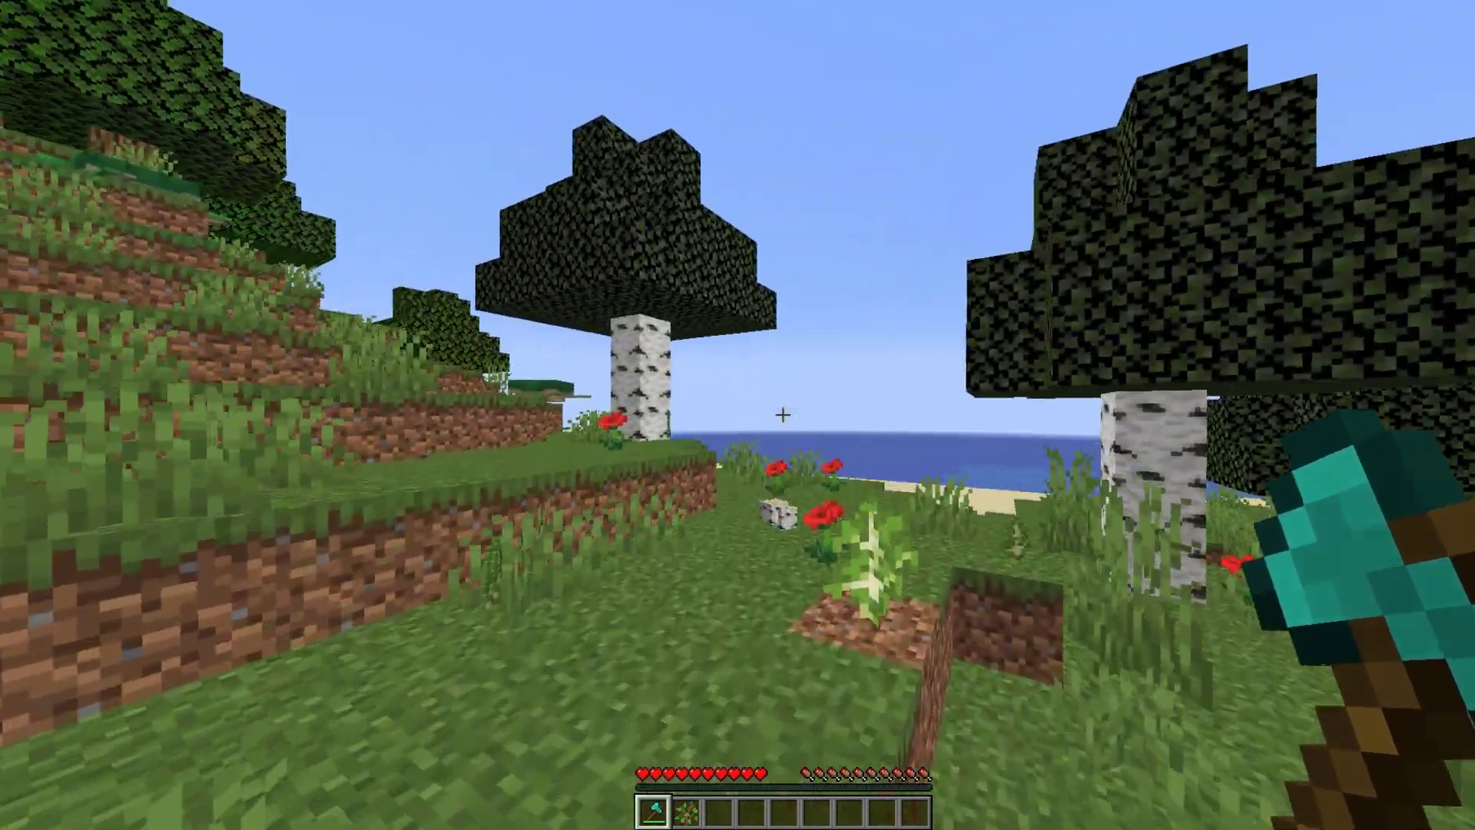
key("w")
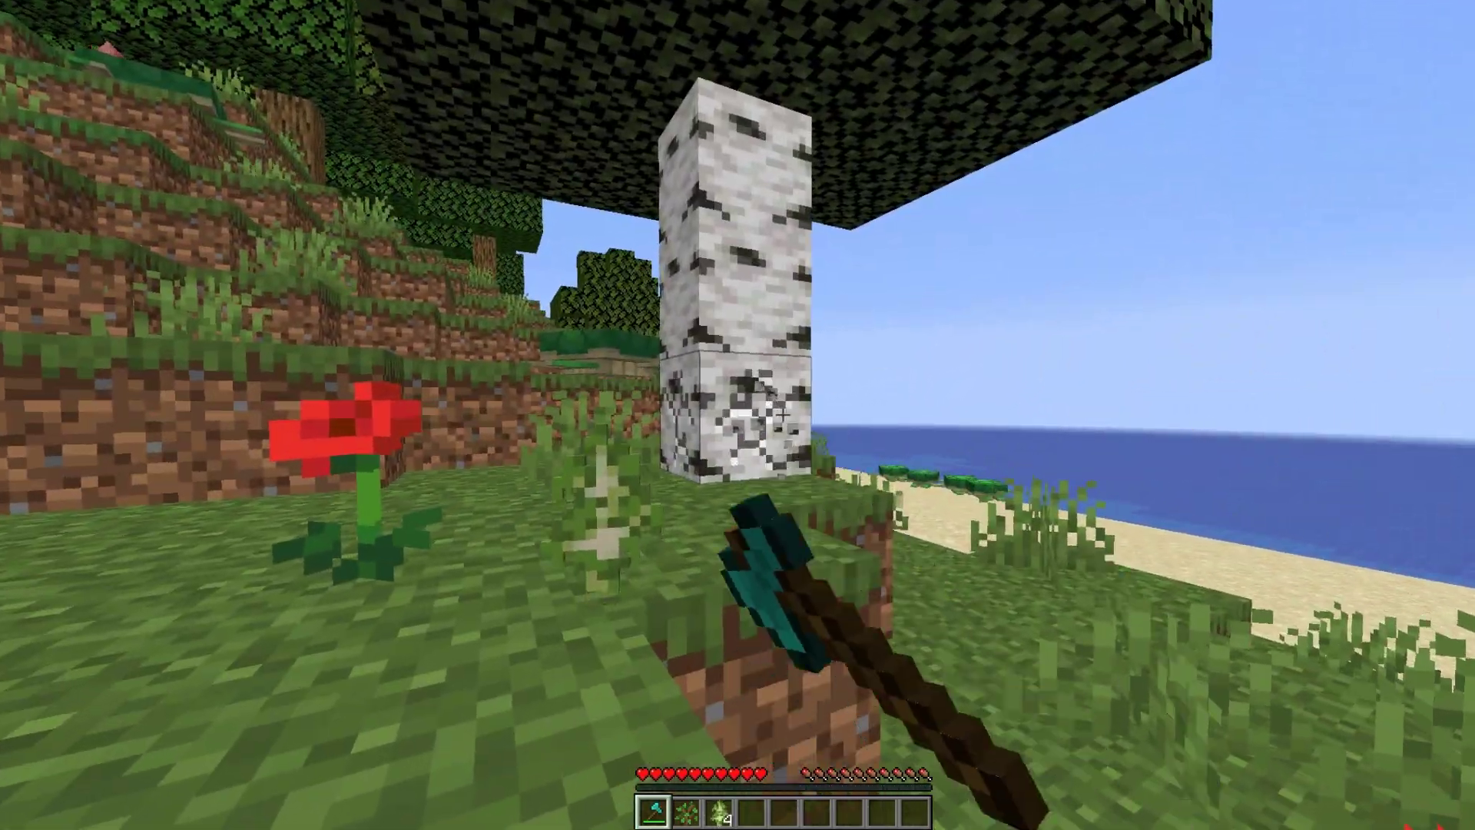
key("s")
key("w")
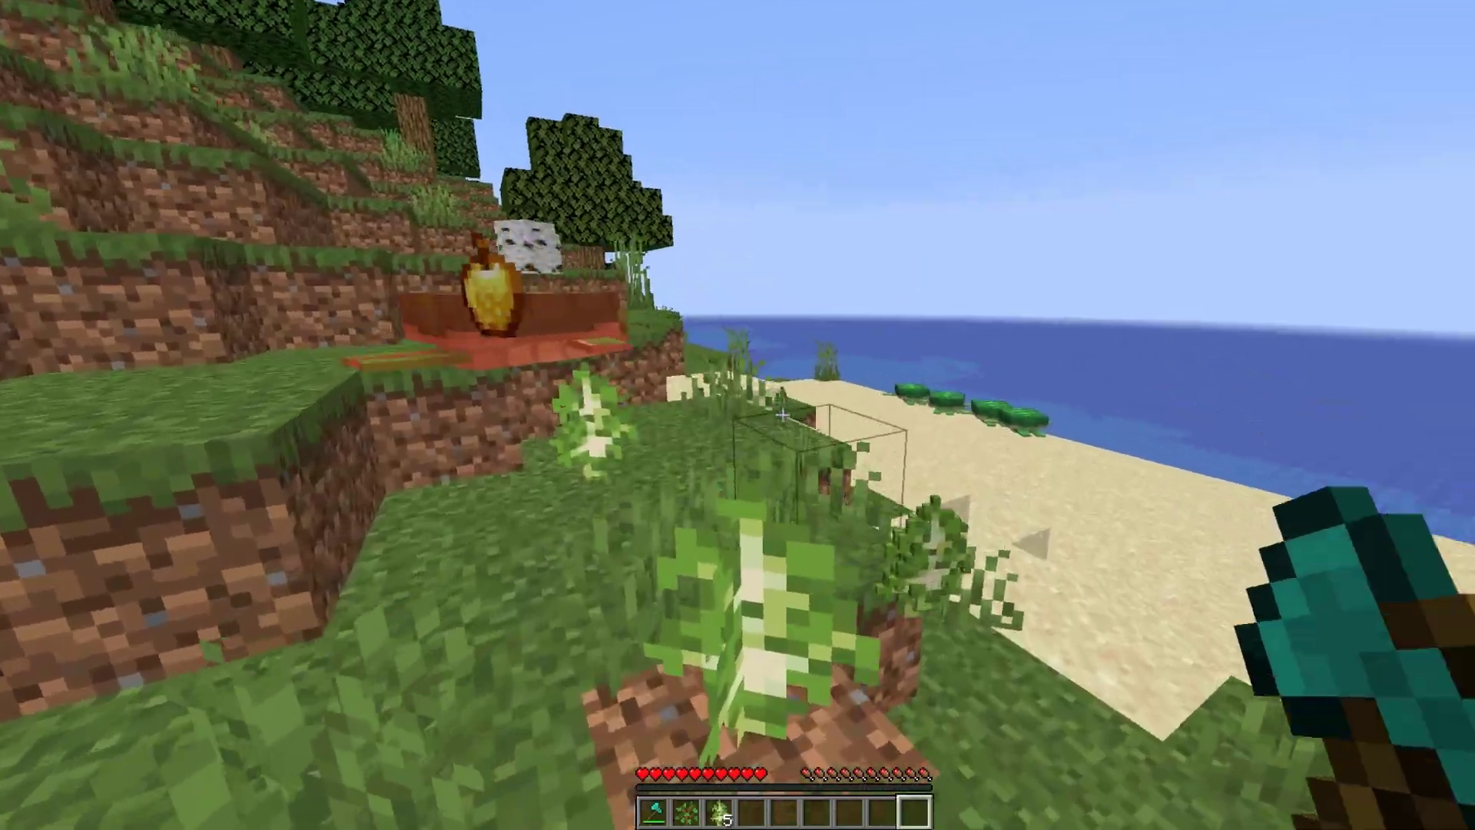
key("w")
Step: Eat the Golden Apple, then switch back to the Diamond Axe
scroll(782, 415, "down", 5)
scroll(782, 414, "up", 1)
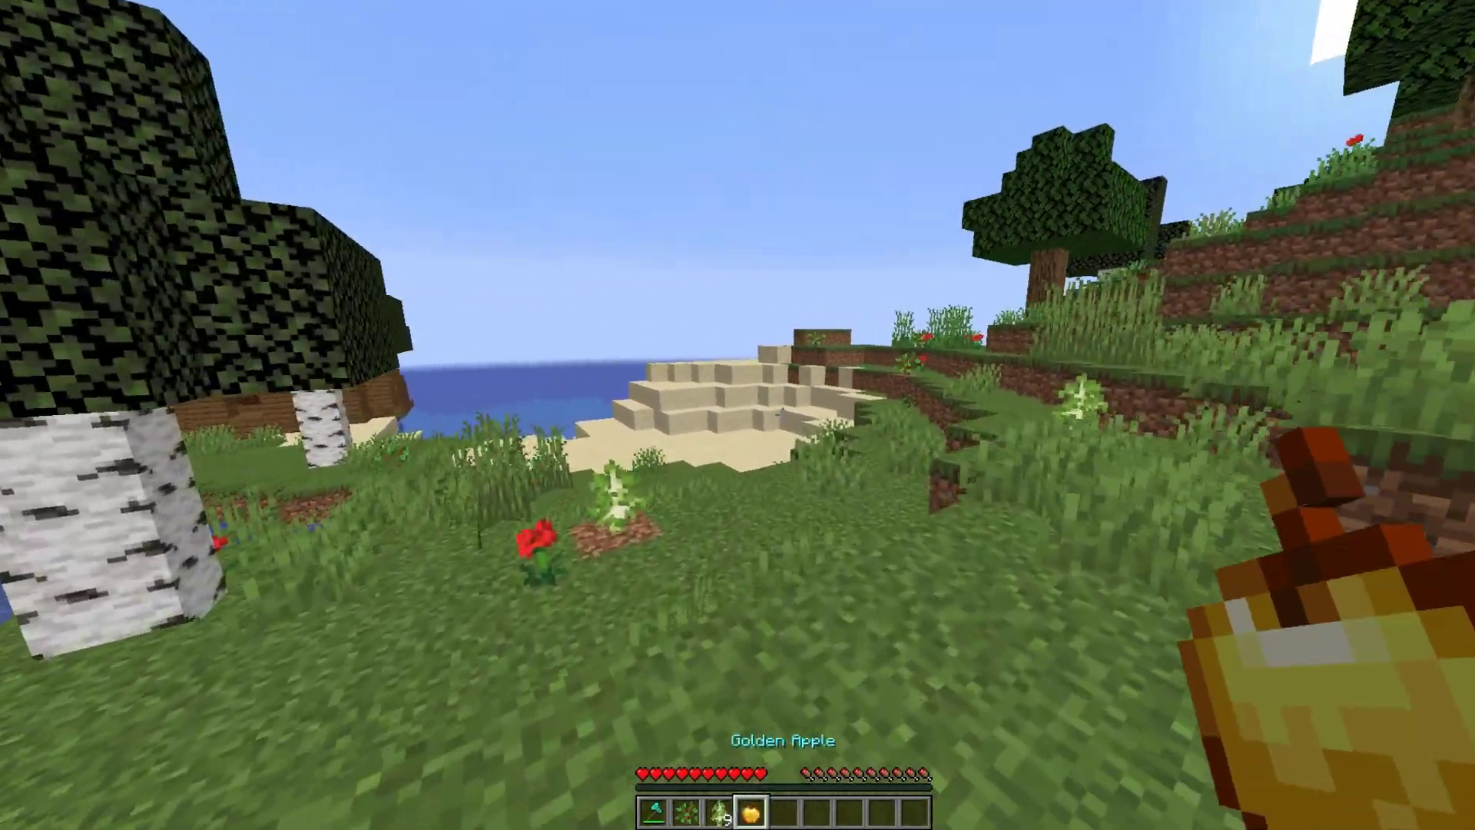
right_click(782, 415)
key("w")
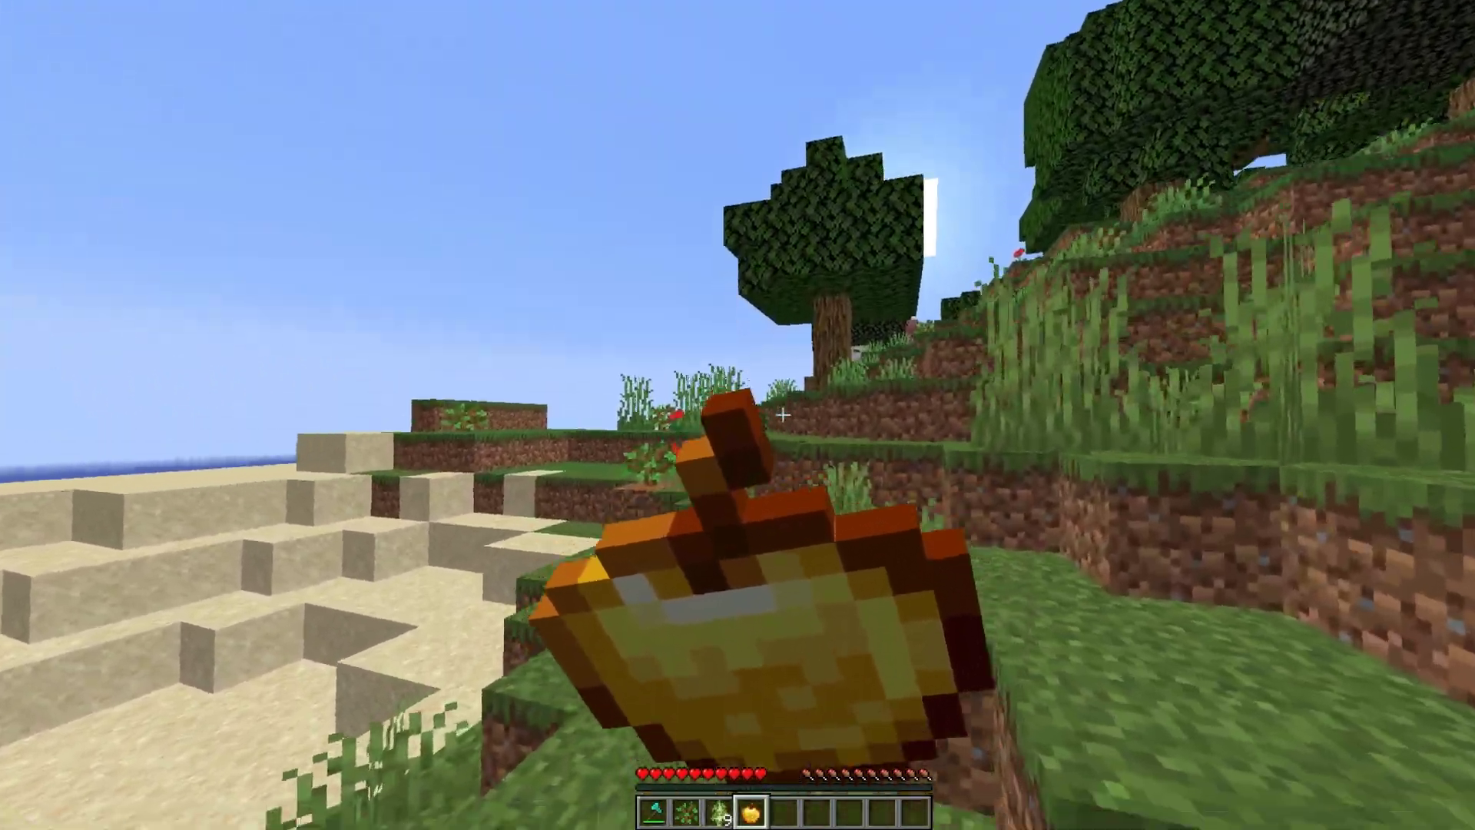
scroll(782, 415, "up", 3)
key("w")
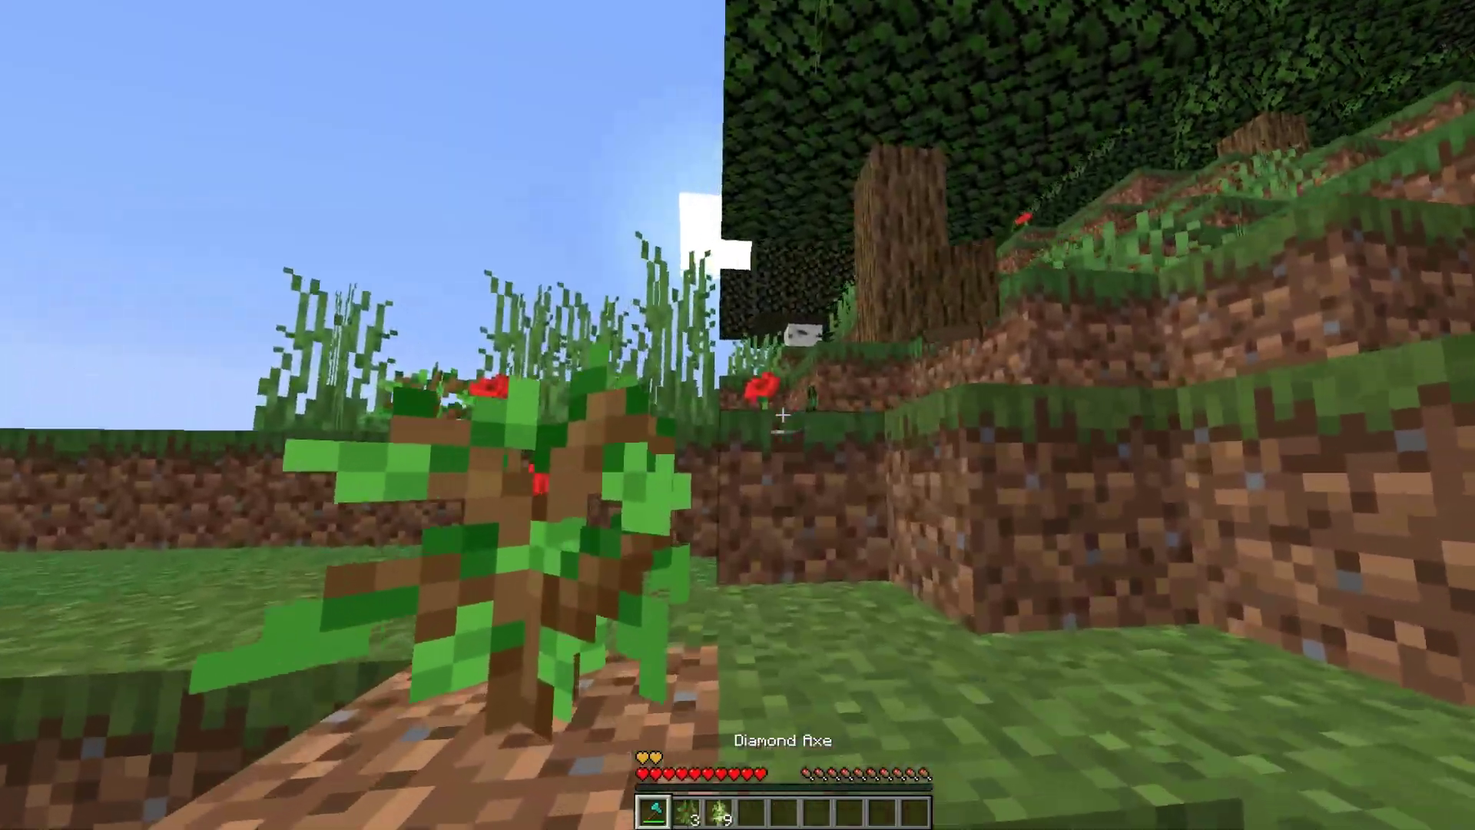
Step: Start chopping at the base of a nearby oak tree
key("w")
key("w")
key("space")
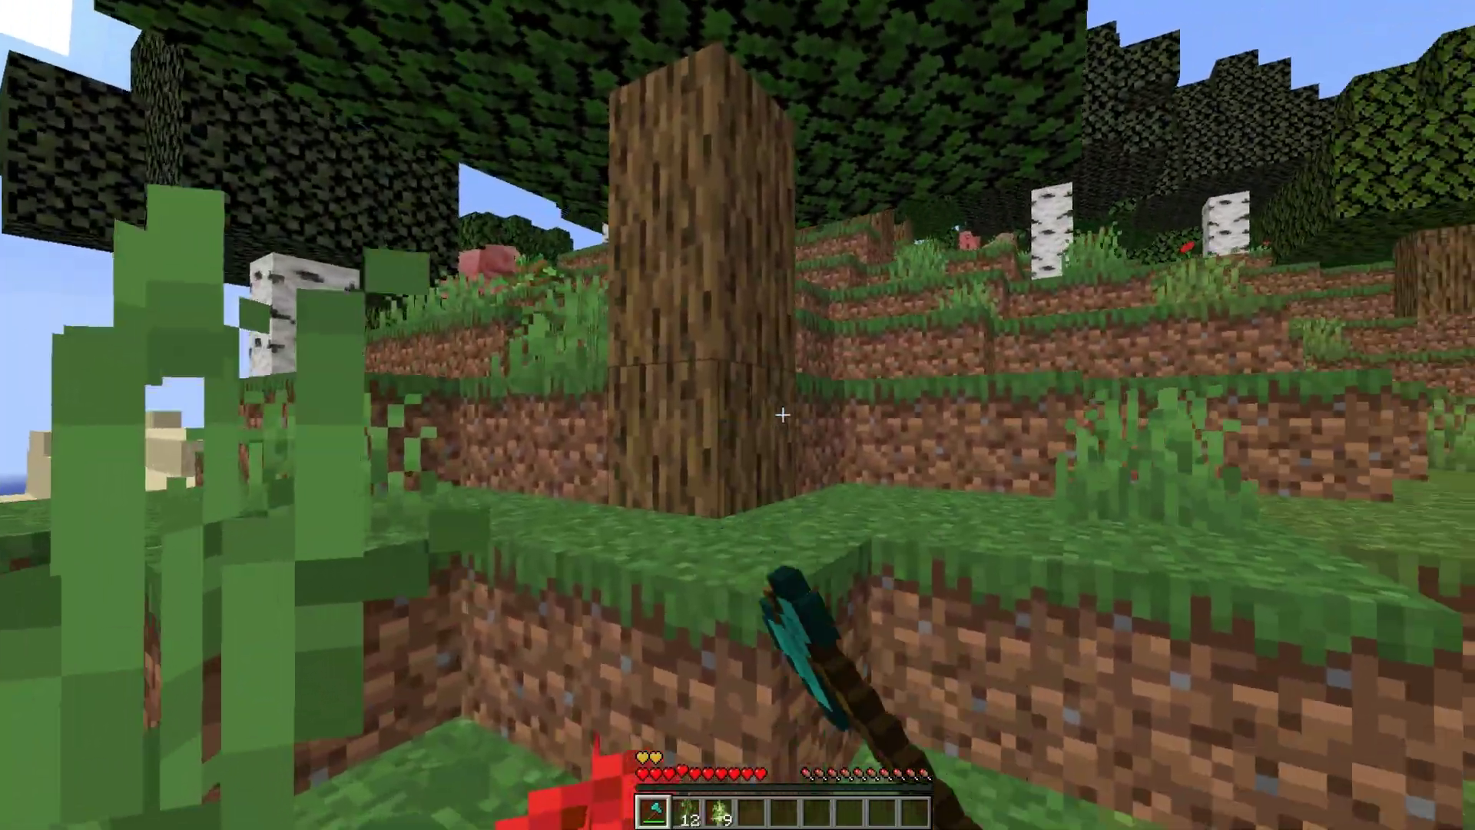
left_click(782, 415)
left_click(782, 415)
key("w")
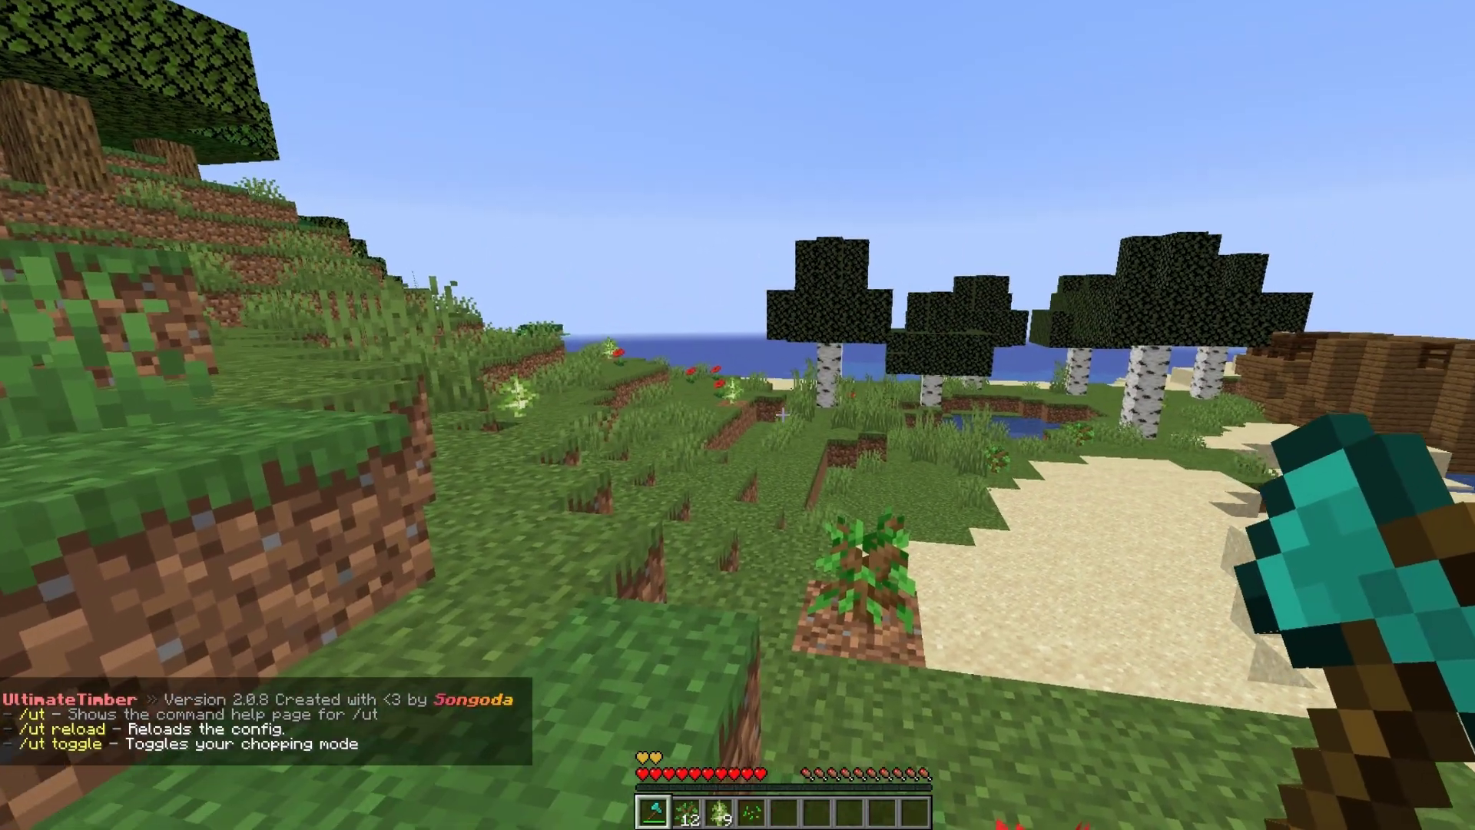
Step: Fell a birch tree by the sea and collect the saplings along the hillside
key("t")
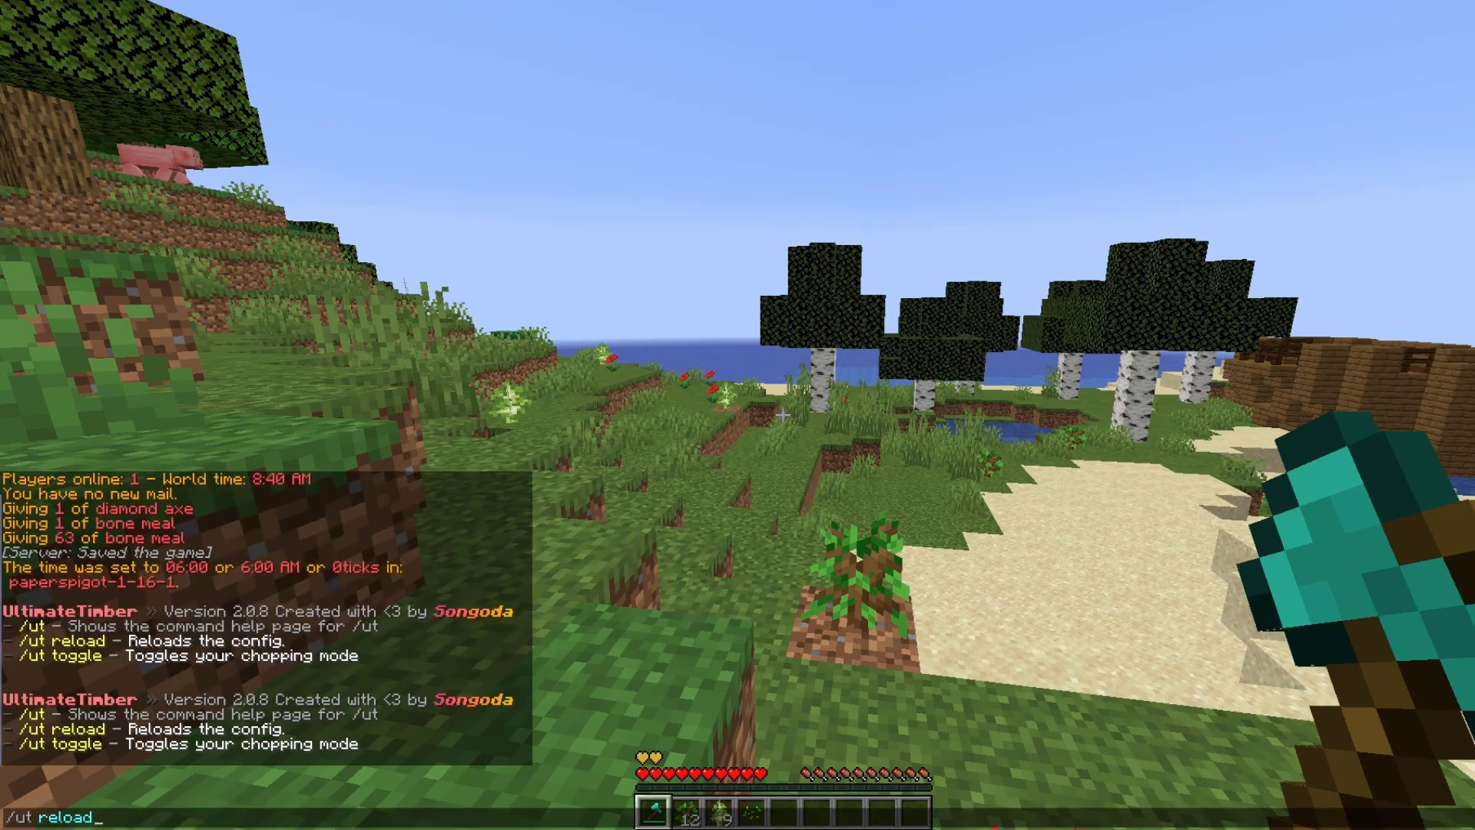
key("w")
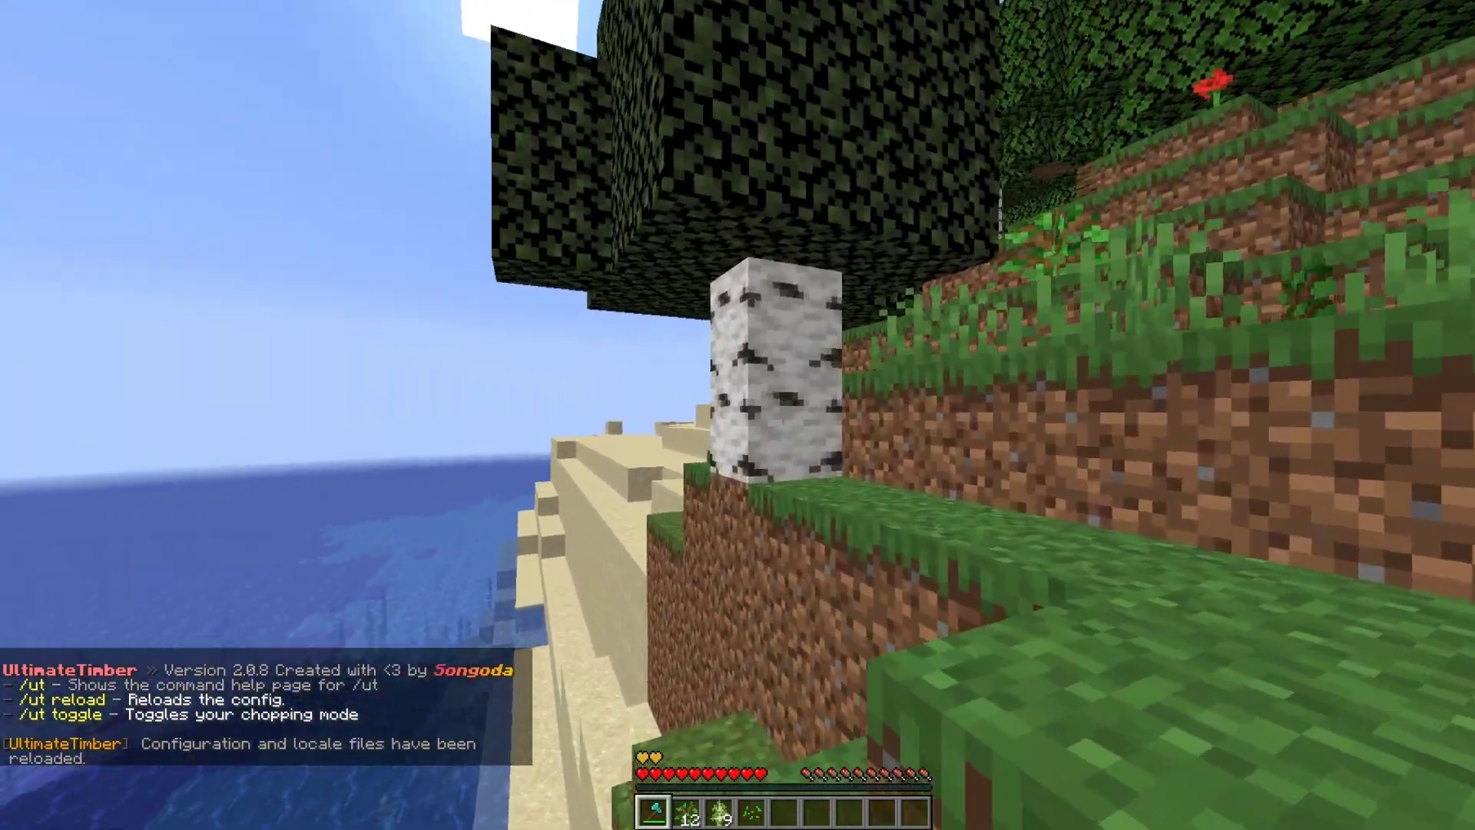
left_click(782, 415)
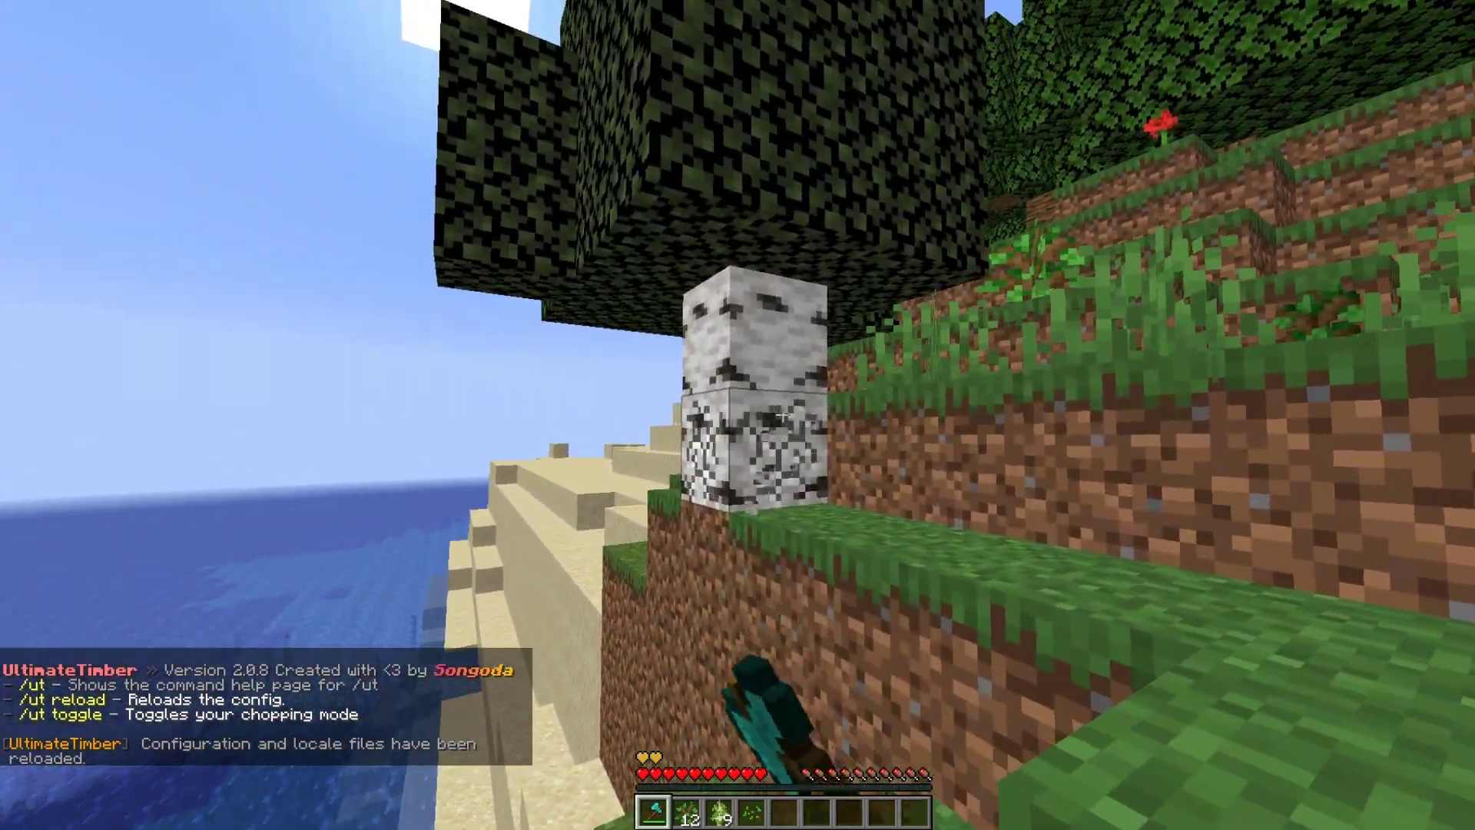
key("w")
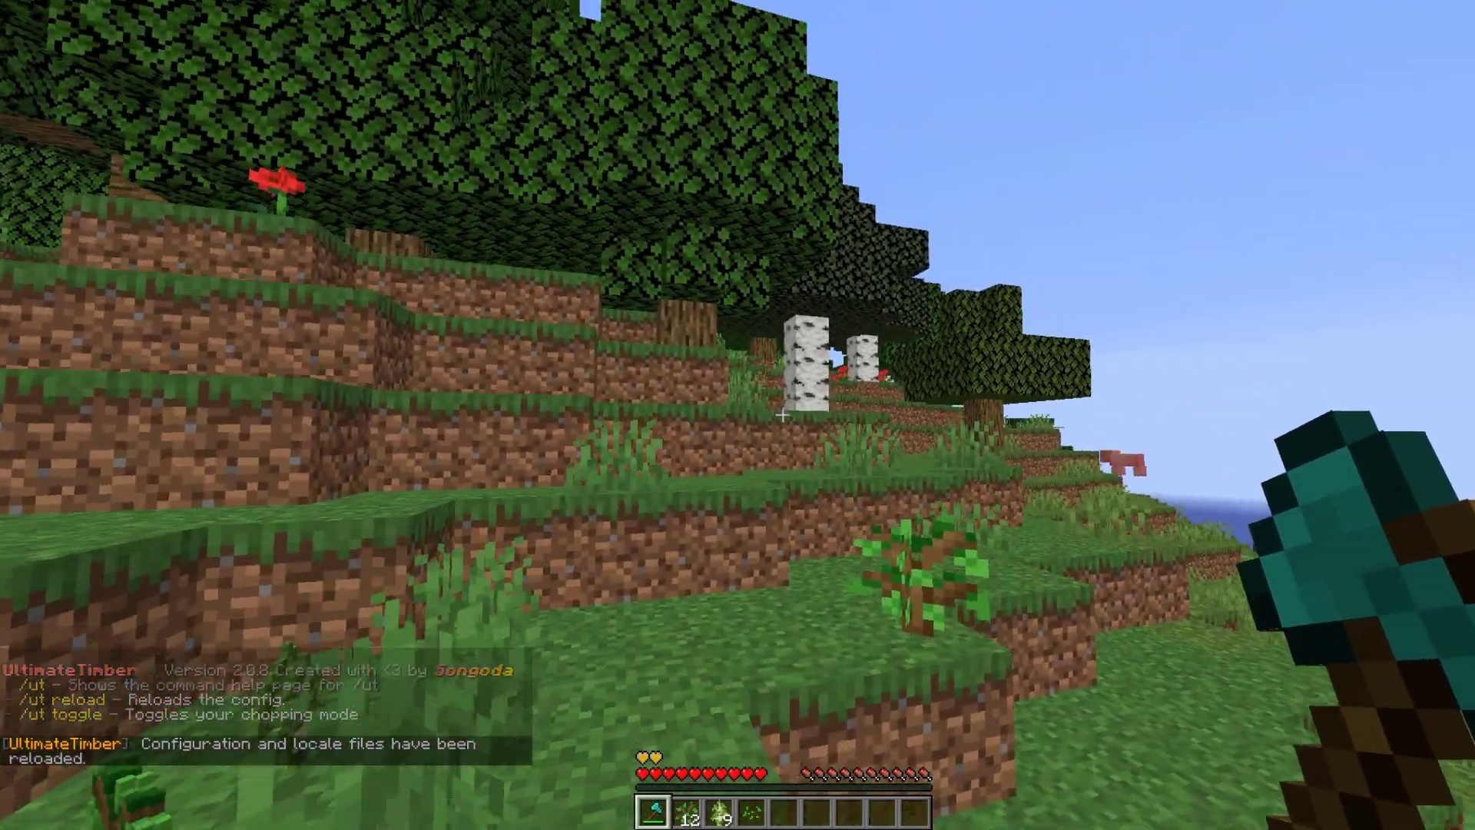
Step: Fell an oak and then a birch, each by breaking one trunk log
key("w")
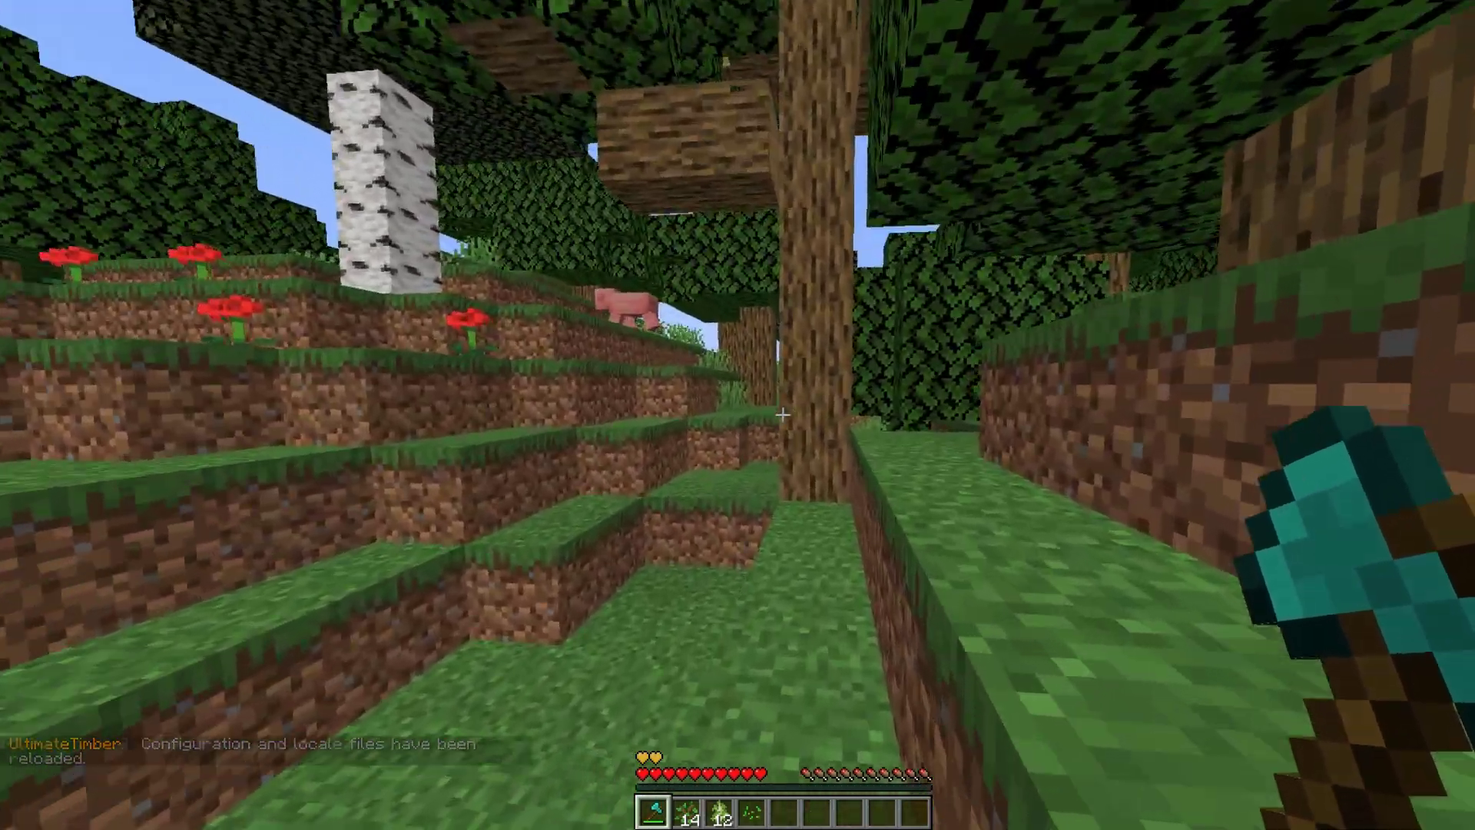
left_click(782, 415)
left_click(782, 415)
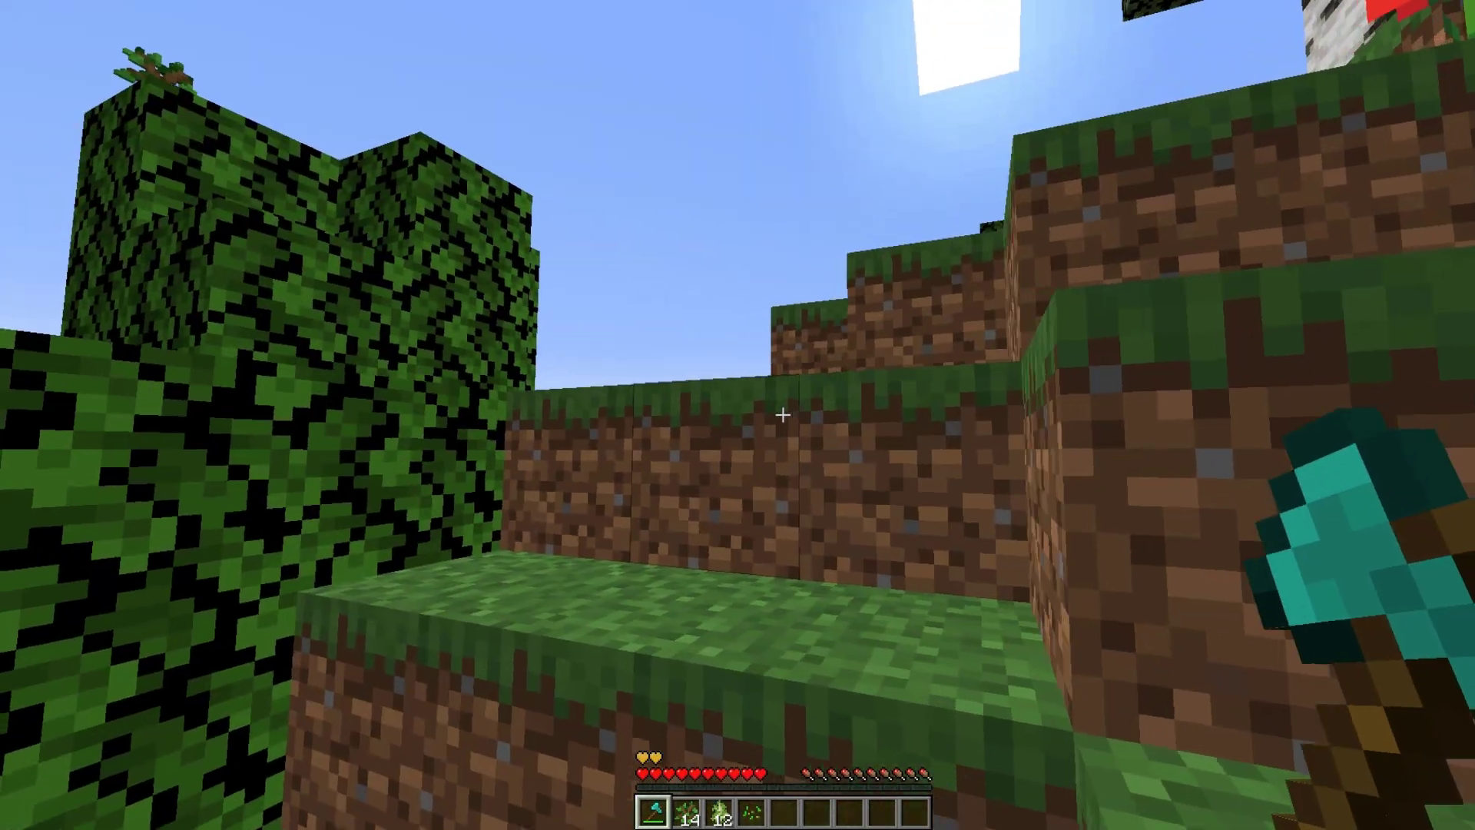
key("w")
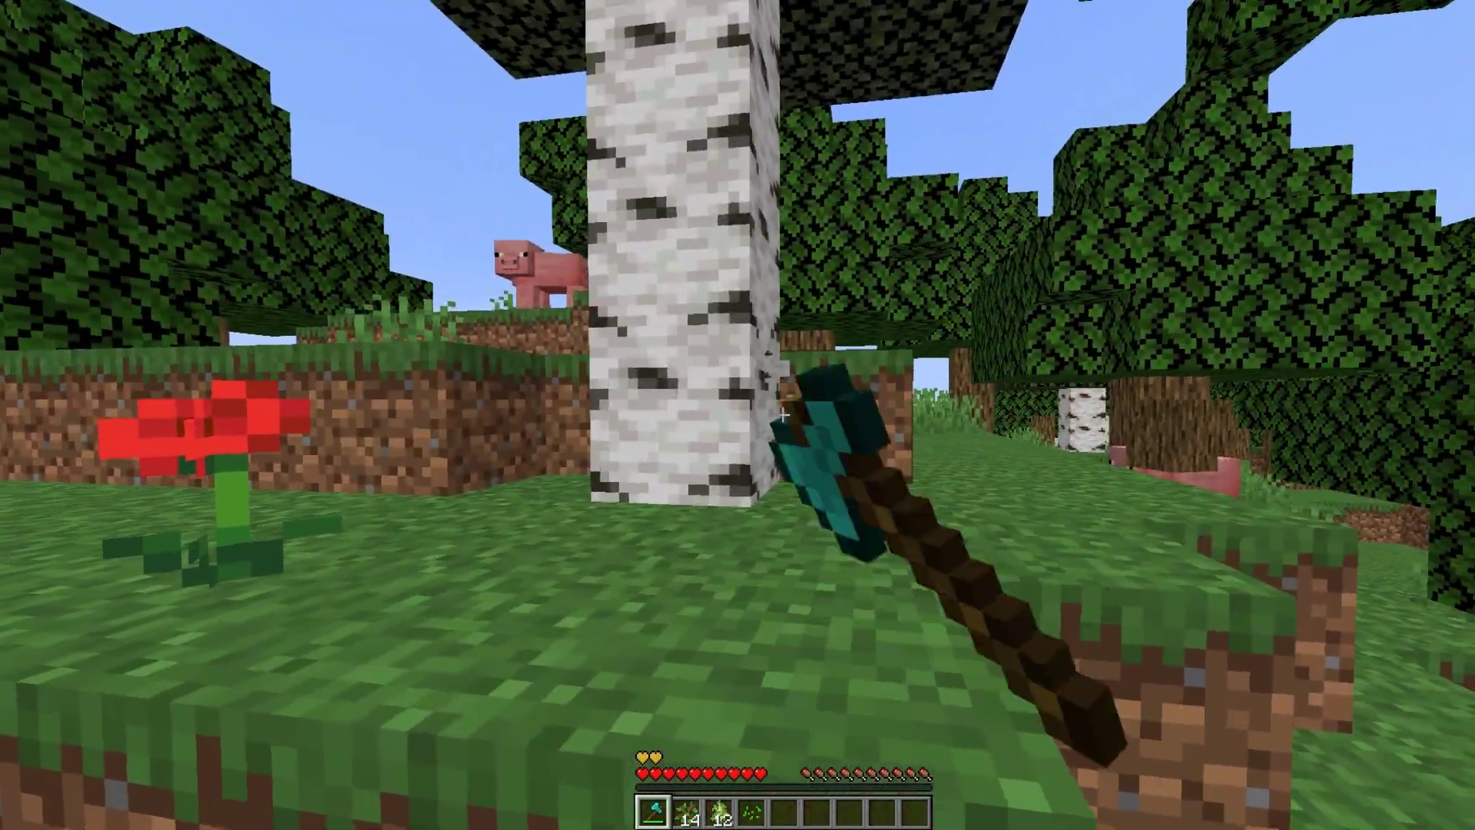
left_click(782, 414)
key("a")
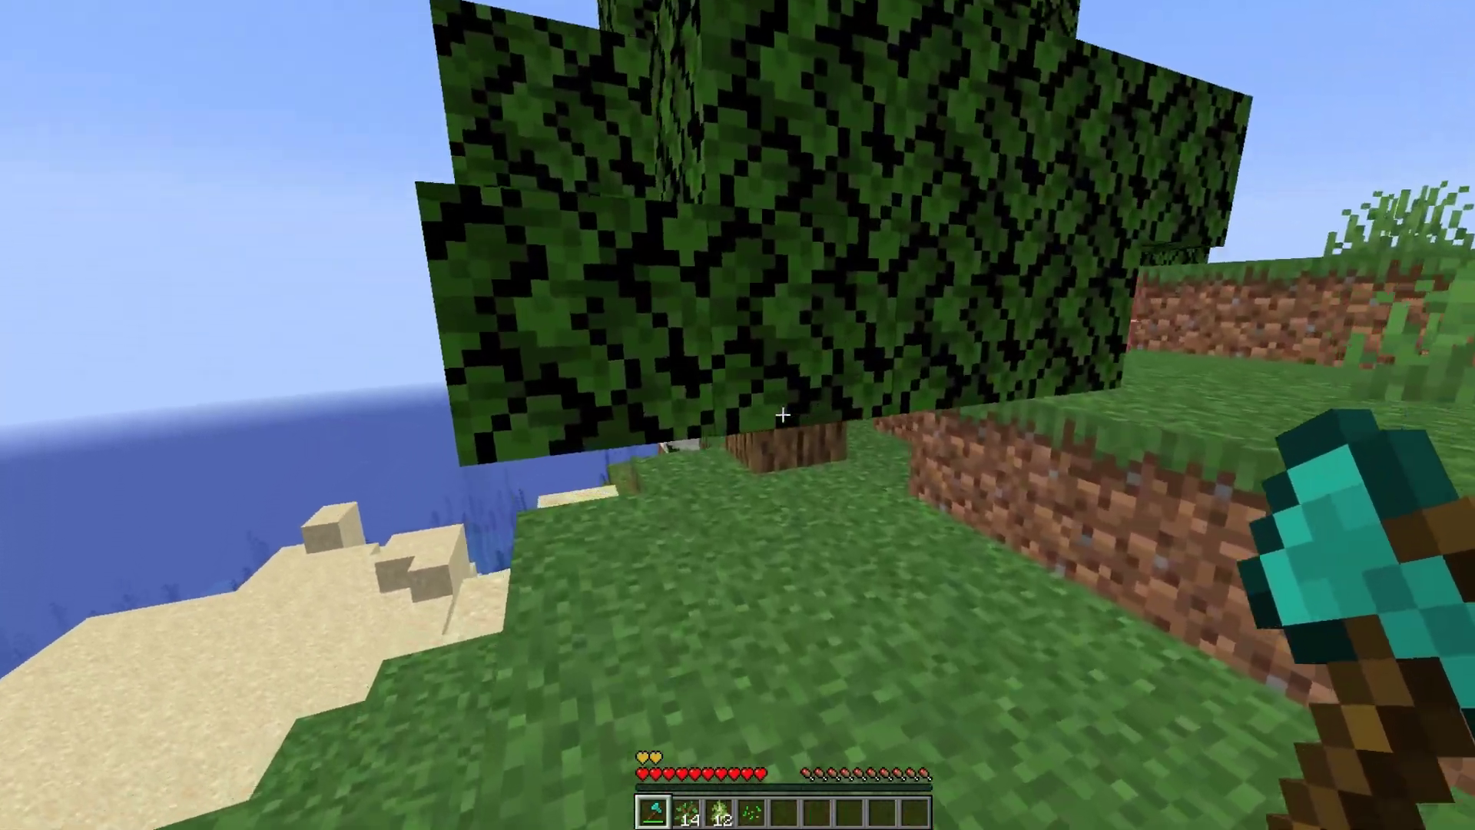
Step: Fell two oak trees by chopping their bottom logs
key("w")
left_click(782, 415)
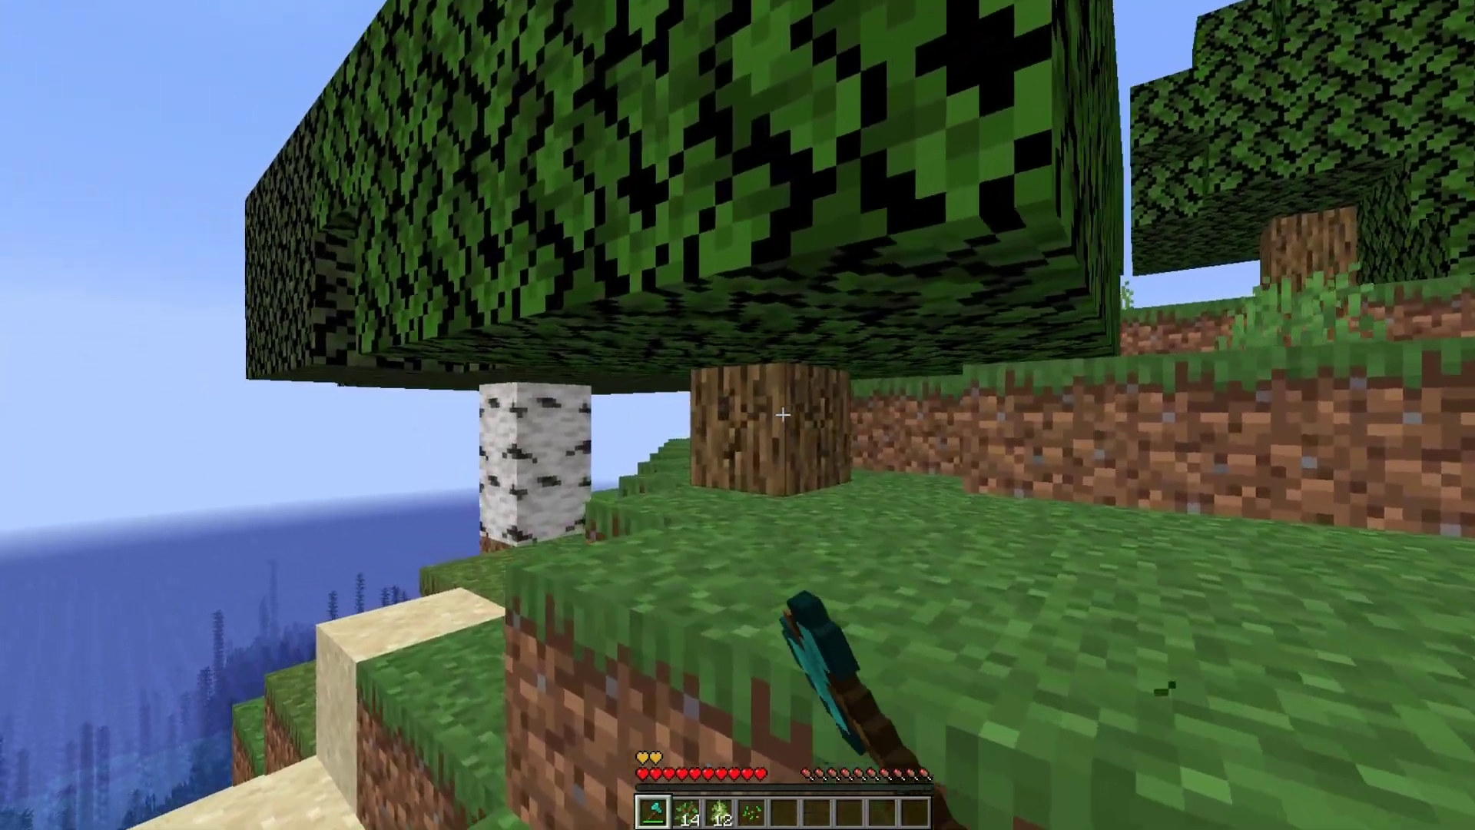
key("s")
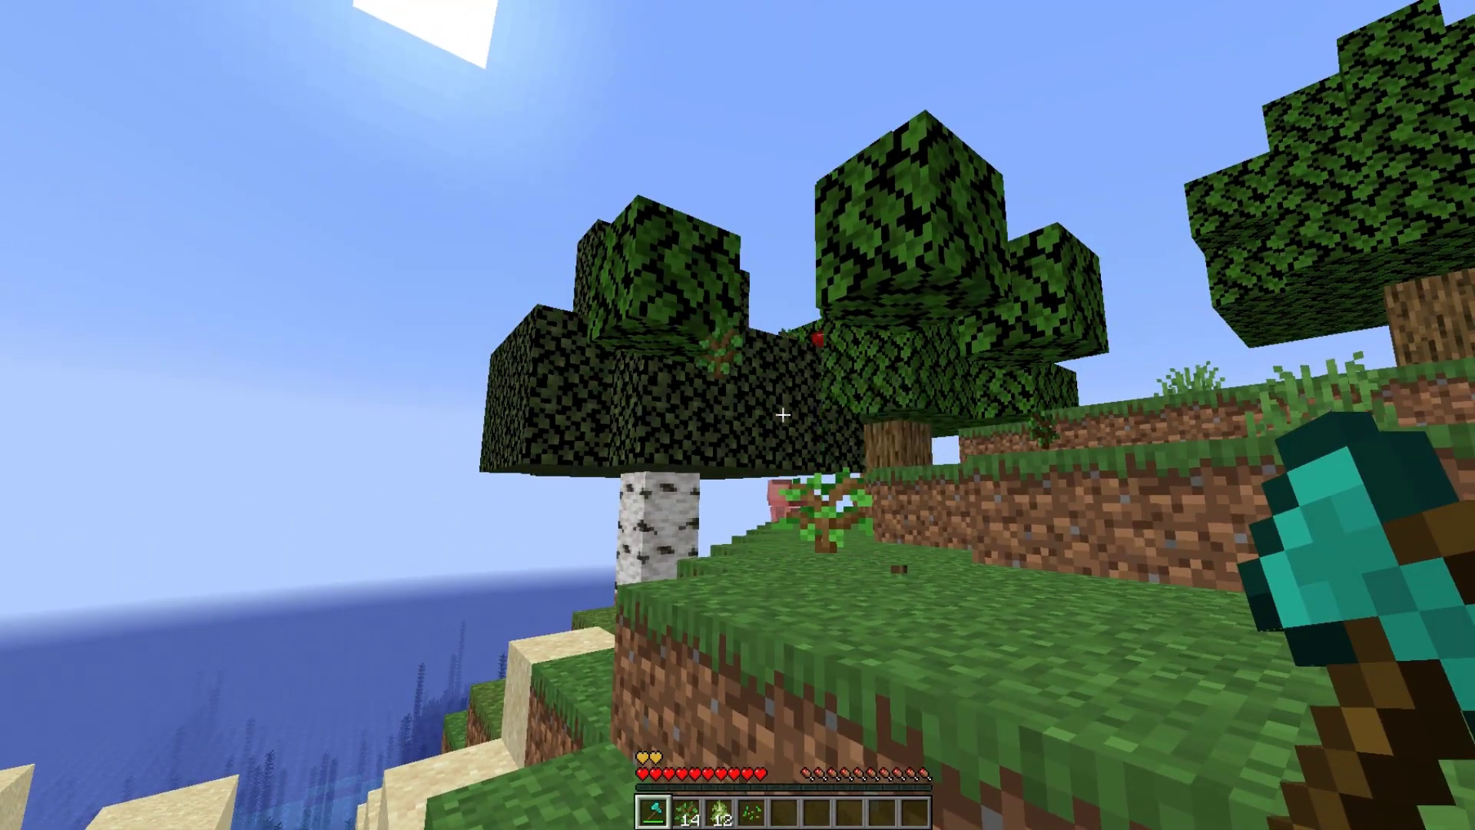
key("w")
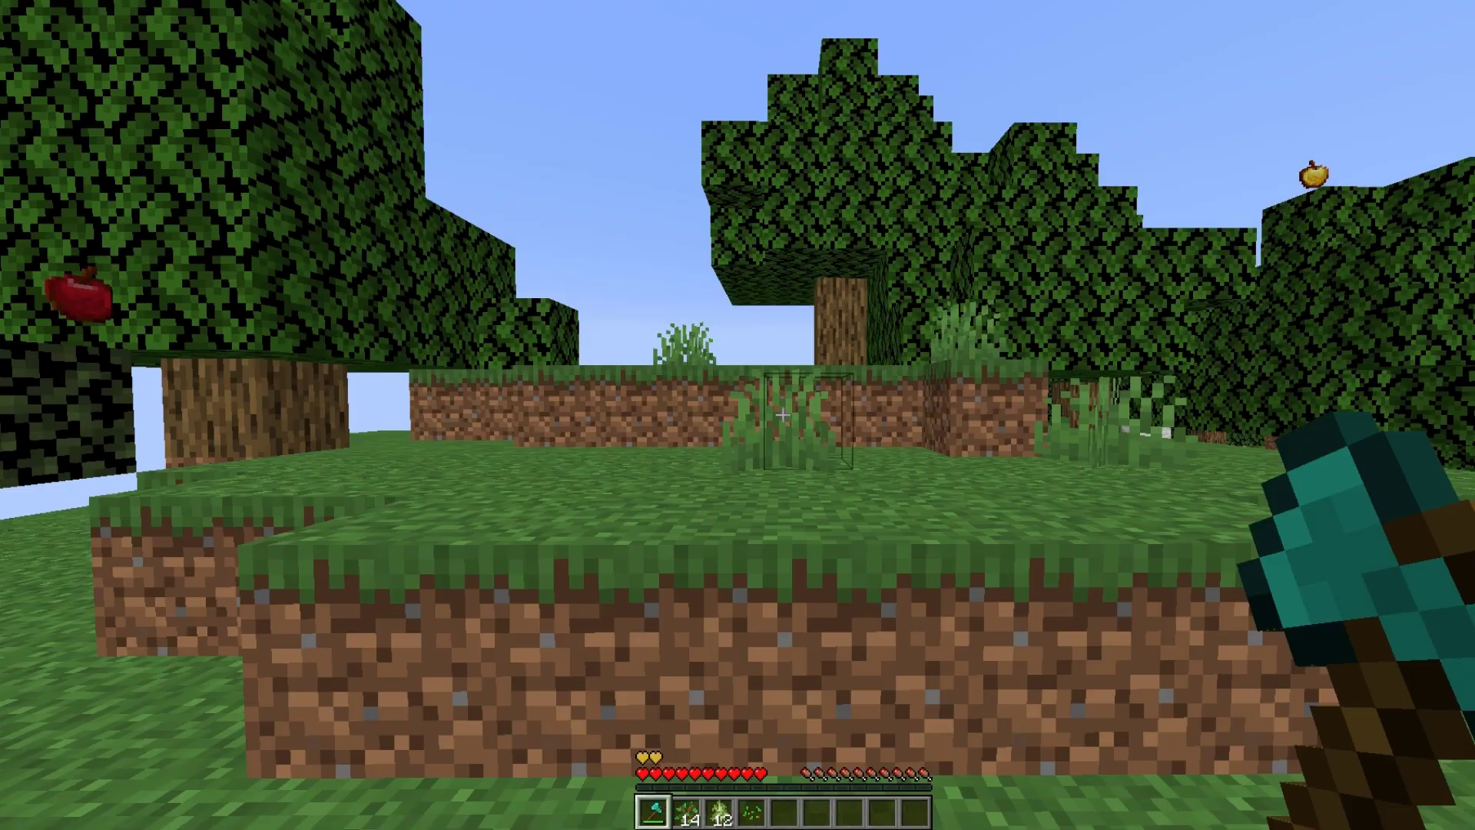
key("w")
key("space")
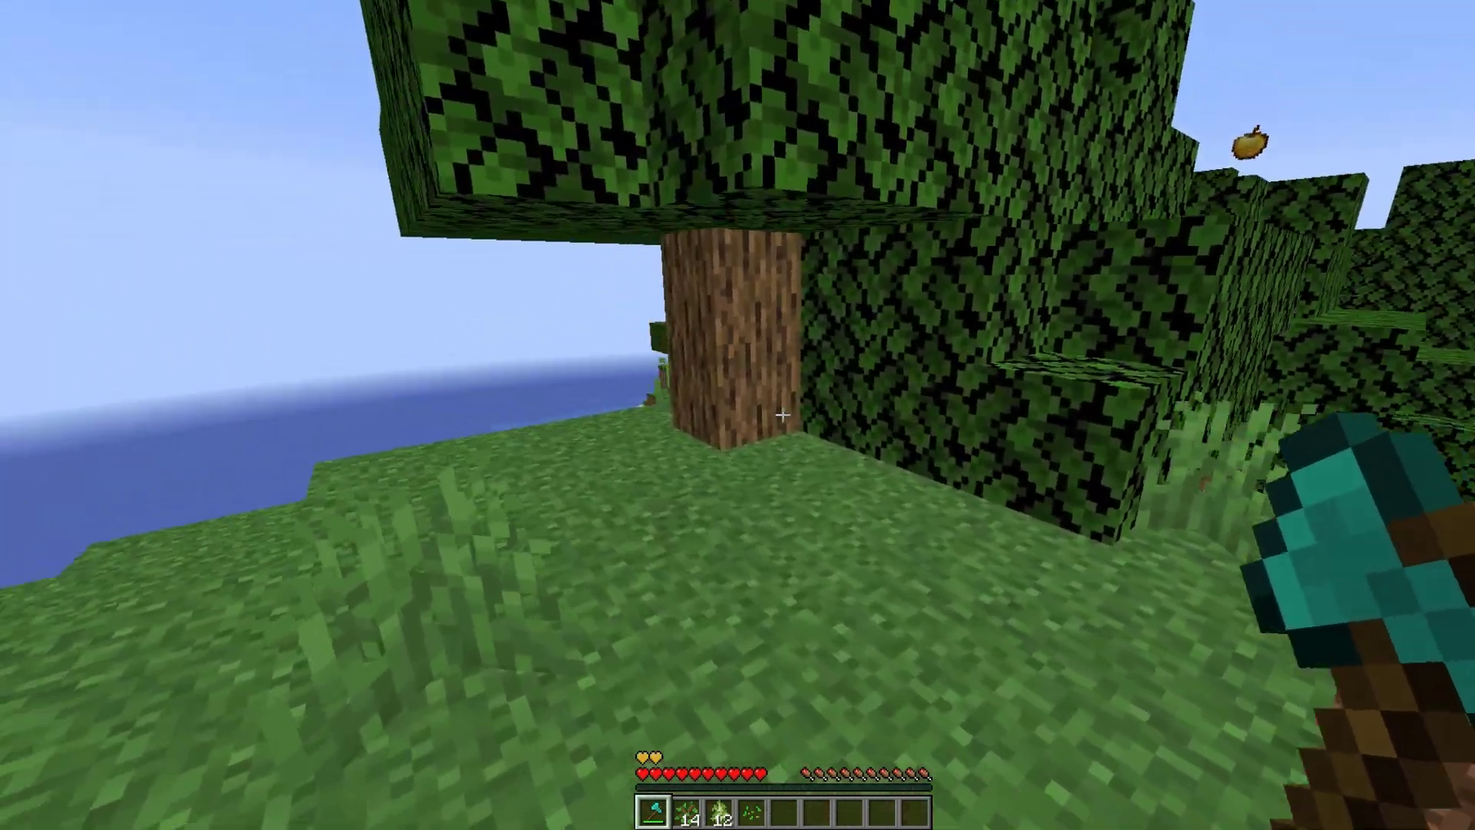
left_click(782, 415)
key("s")
key("s")
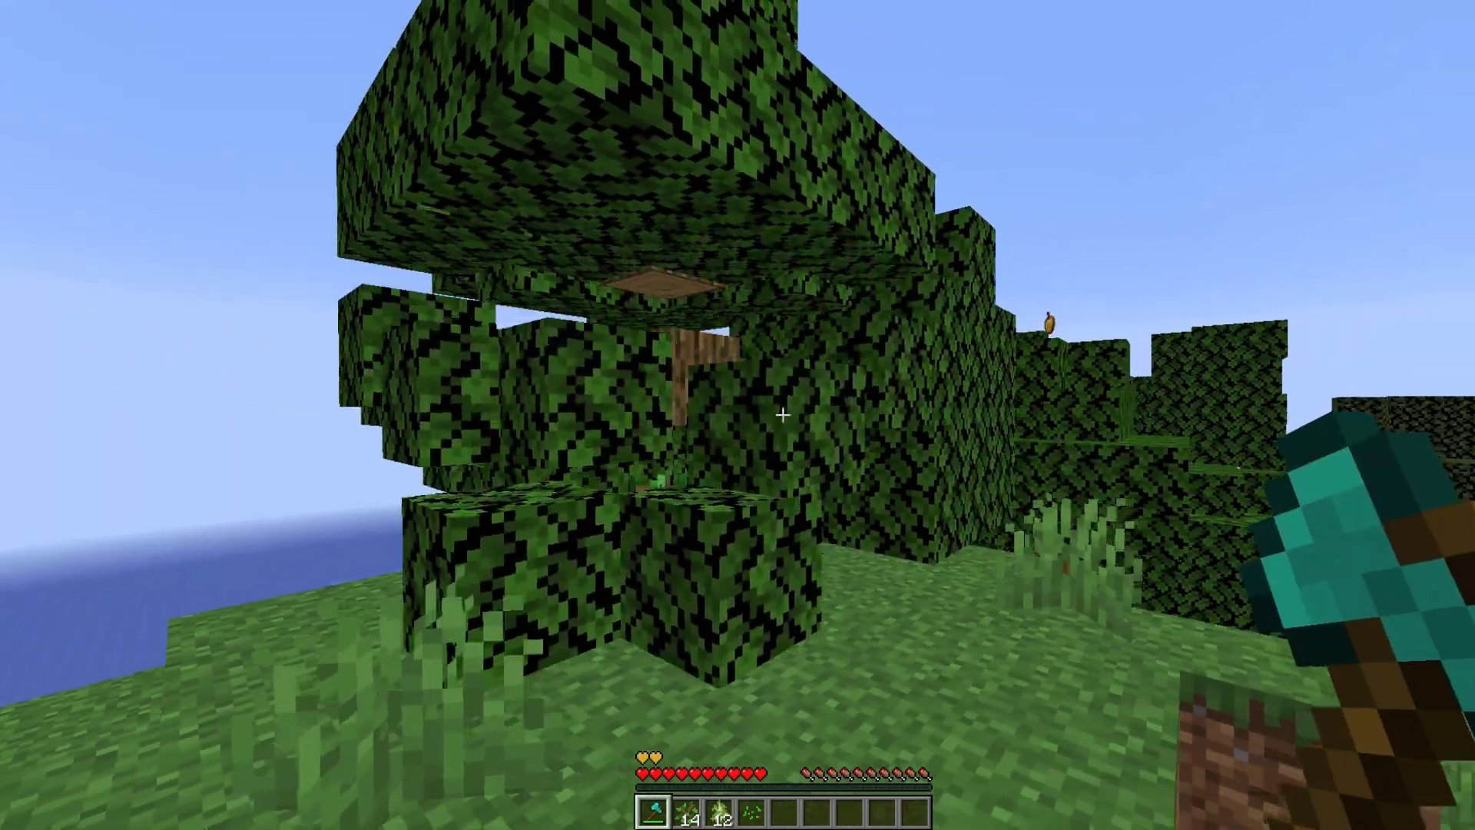
Step: Fell a birch and another oak, then pick up the dropped apple
key("w")
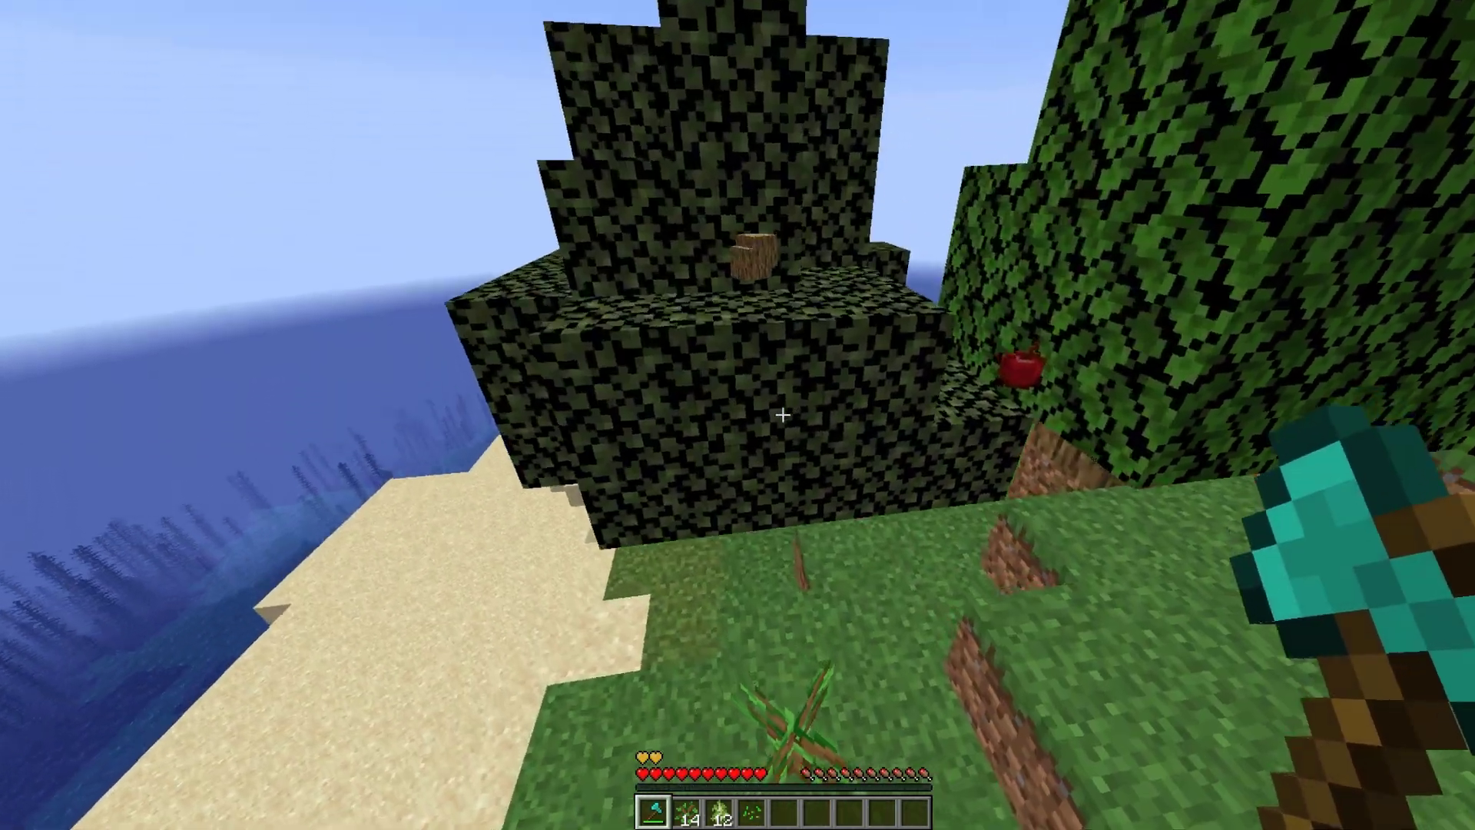
left_click(782, 415)
left_click(782, 415)
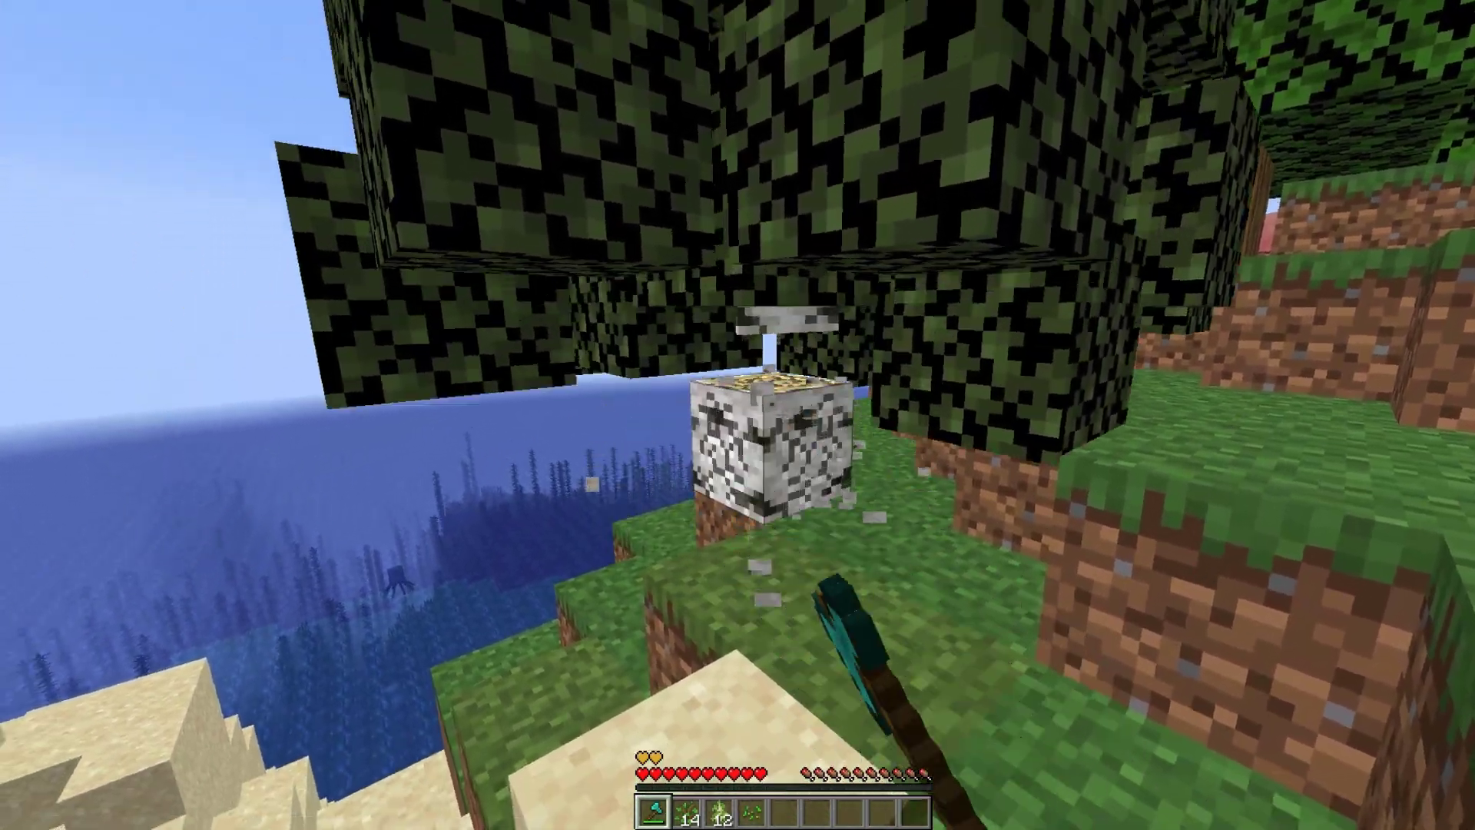
key("s")
key("w")
key("w")
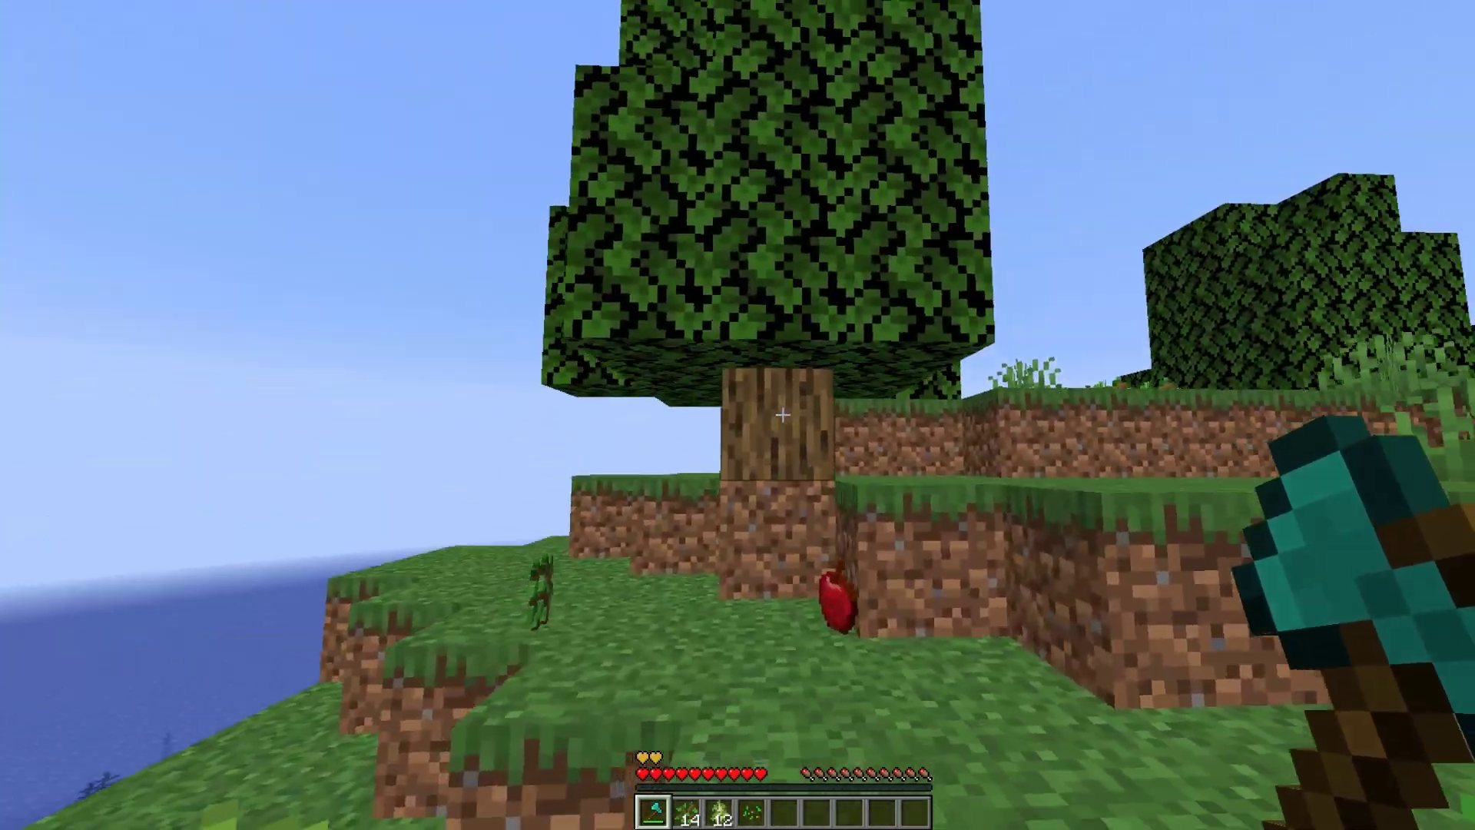
left_click(782, 415)
key("w")
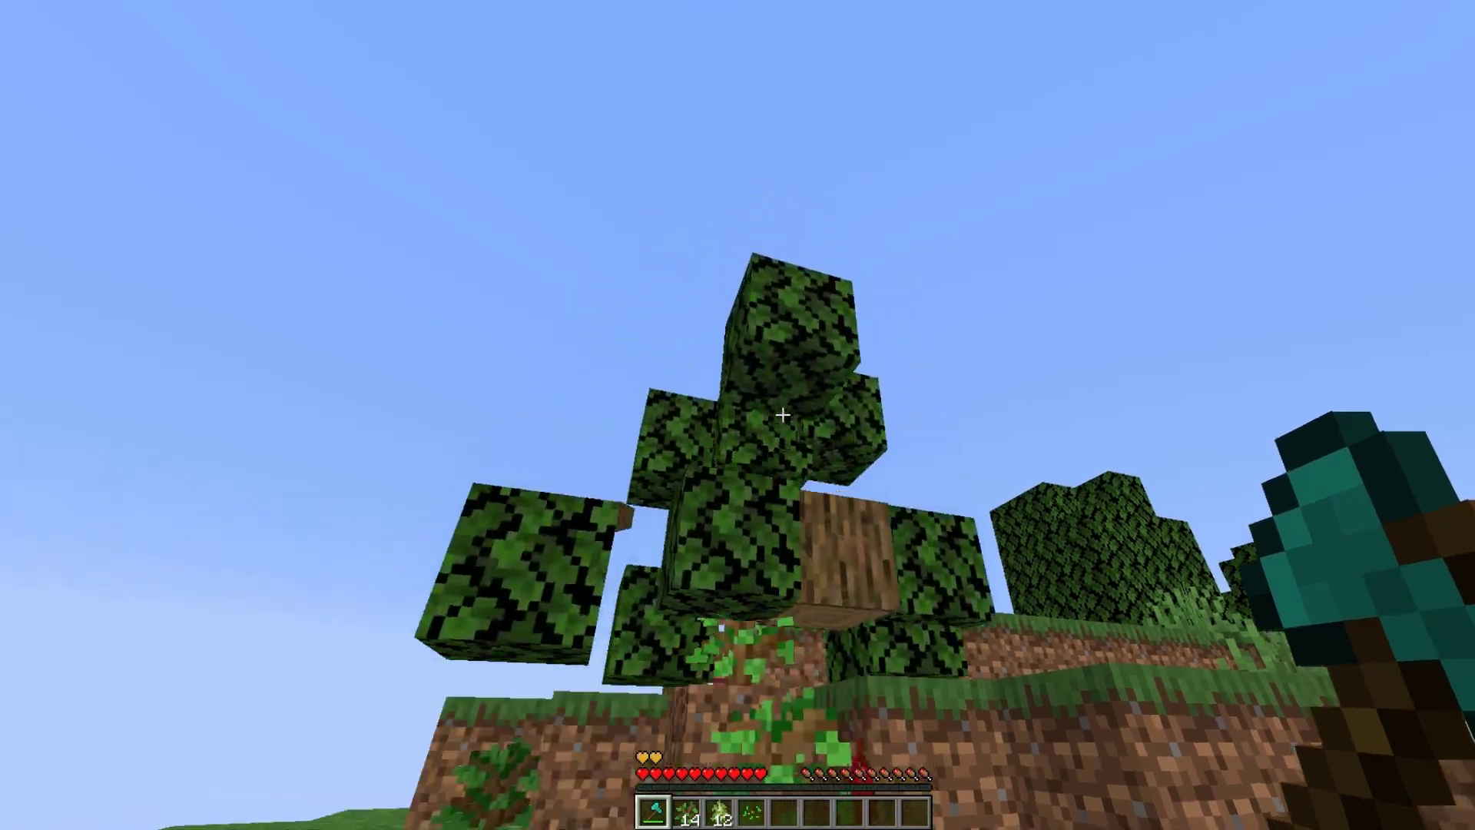
key("space")
key("w")
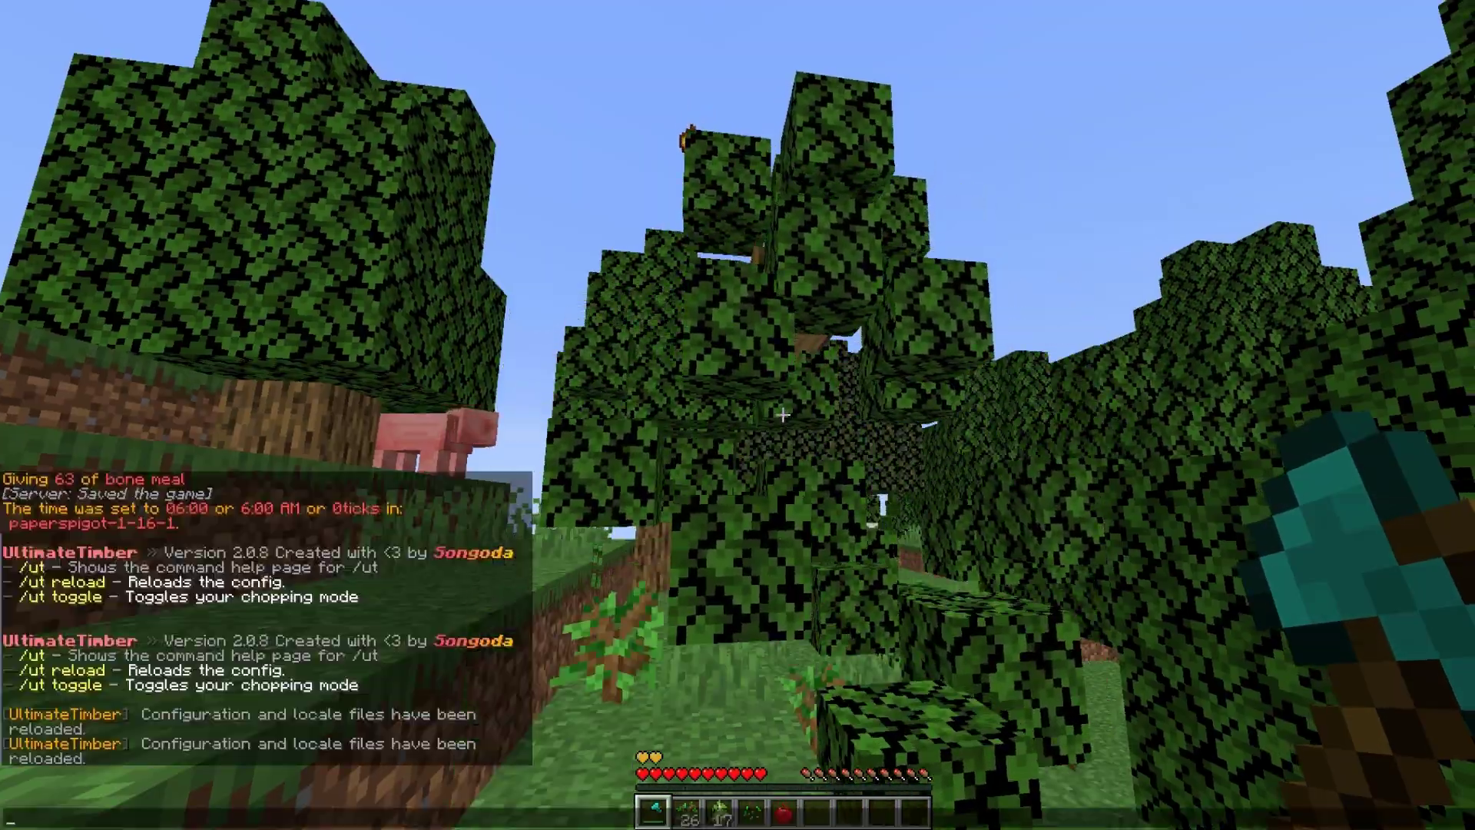
Step: Reload UltimateTimber with /ut reload, then fell the nearest oak
type("/ut re")
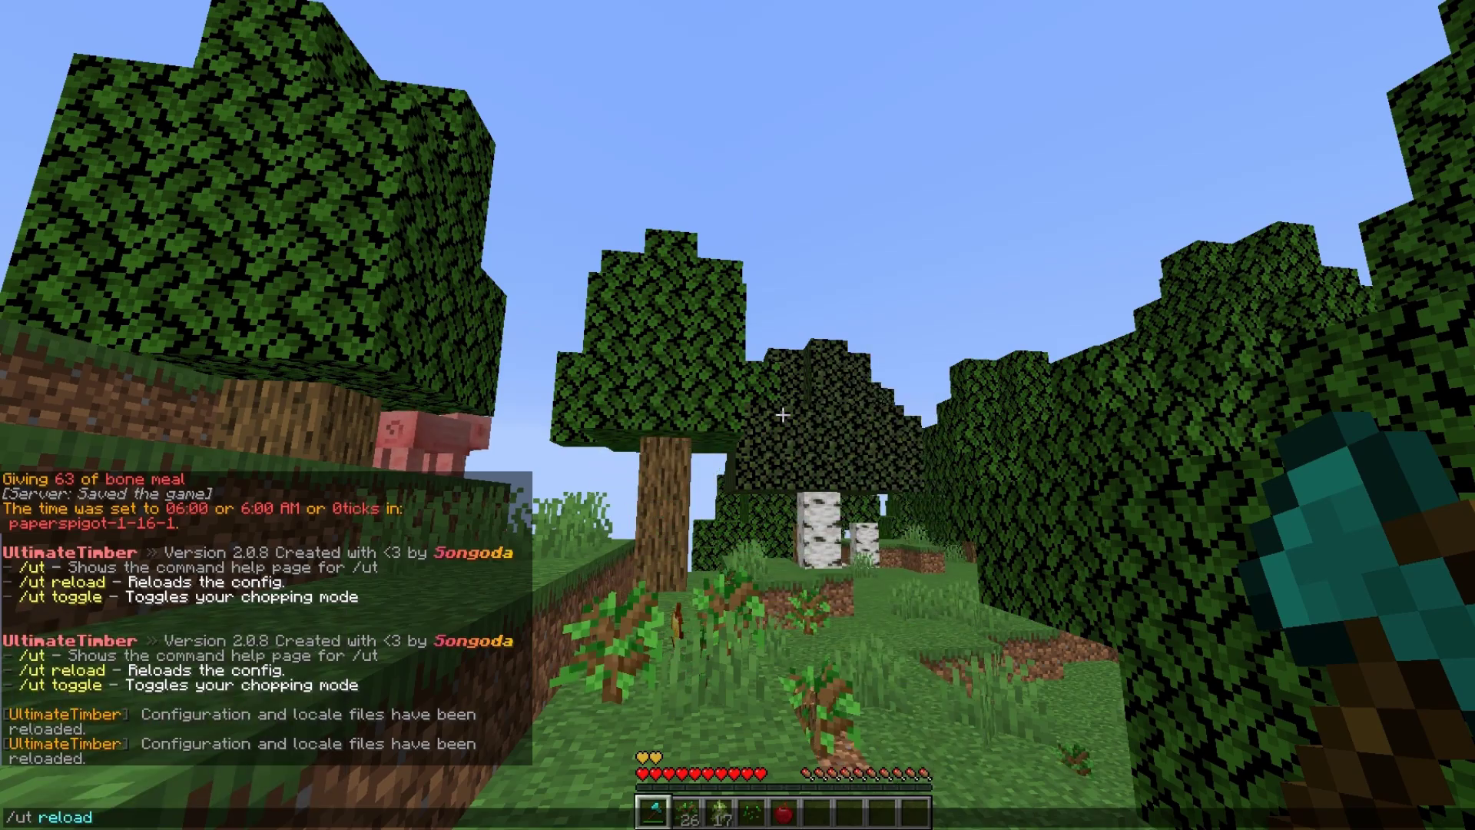
type("load")
key("Return")
key("w")
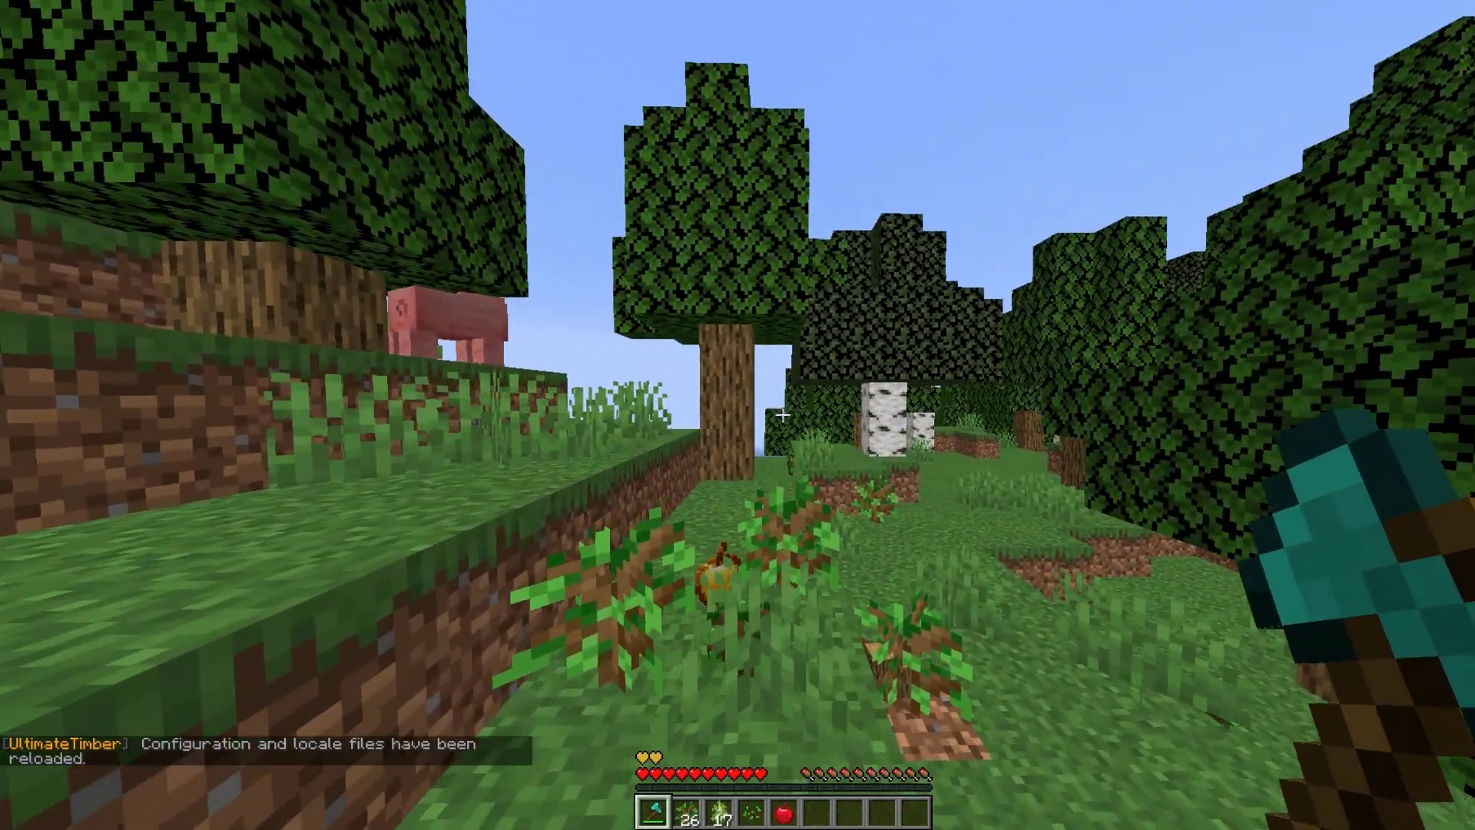
left_click(782, 415)
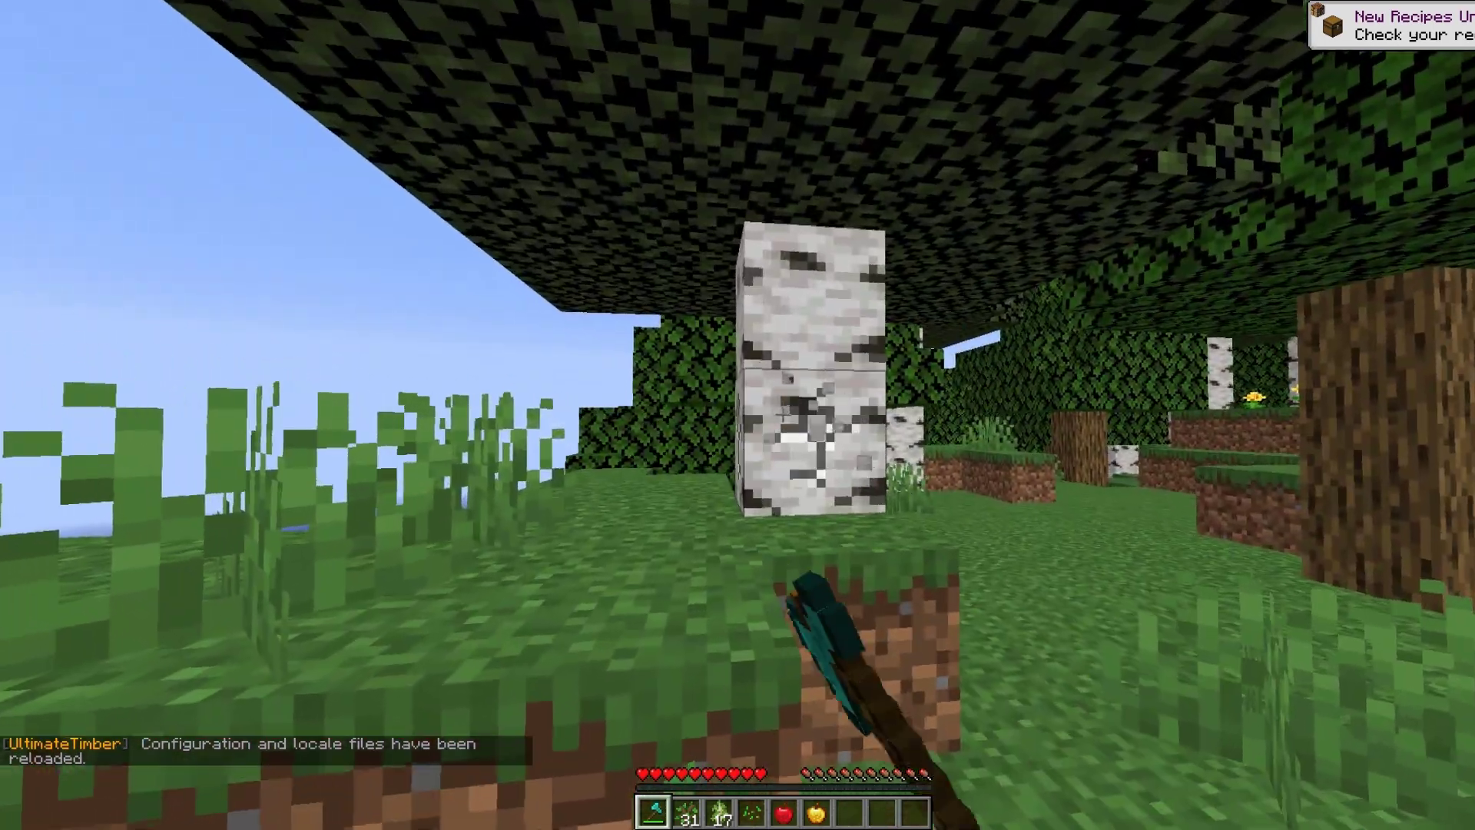
Step: Fell a series of oak and birch trees, collecting their dropped items
left_click(737, 415)
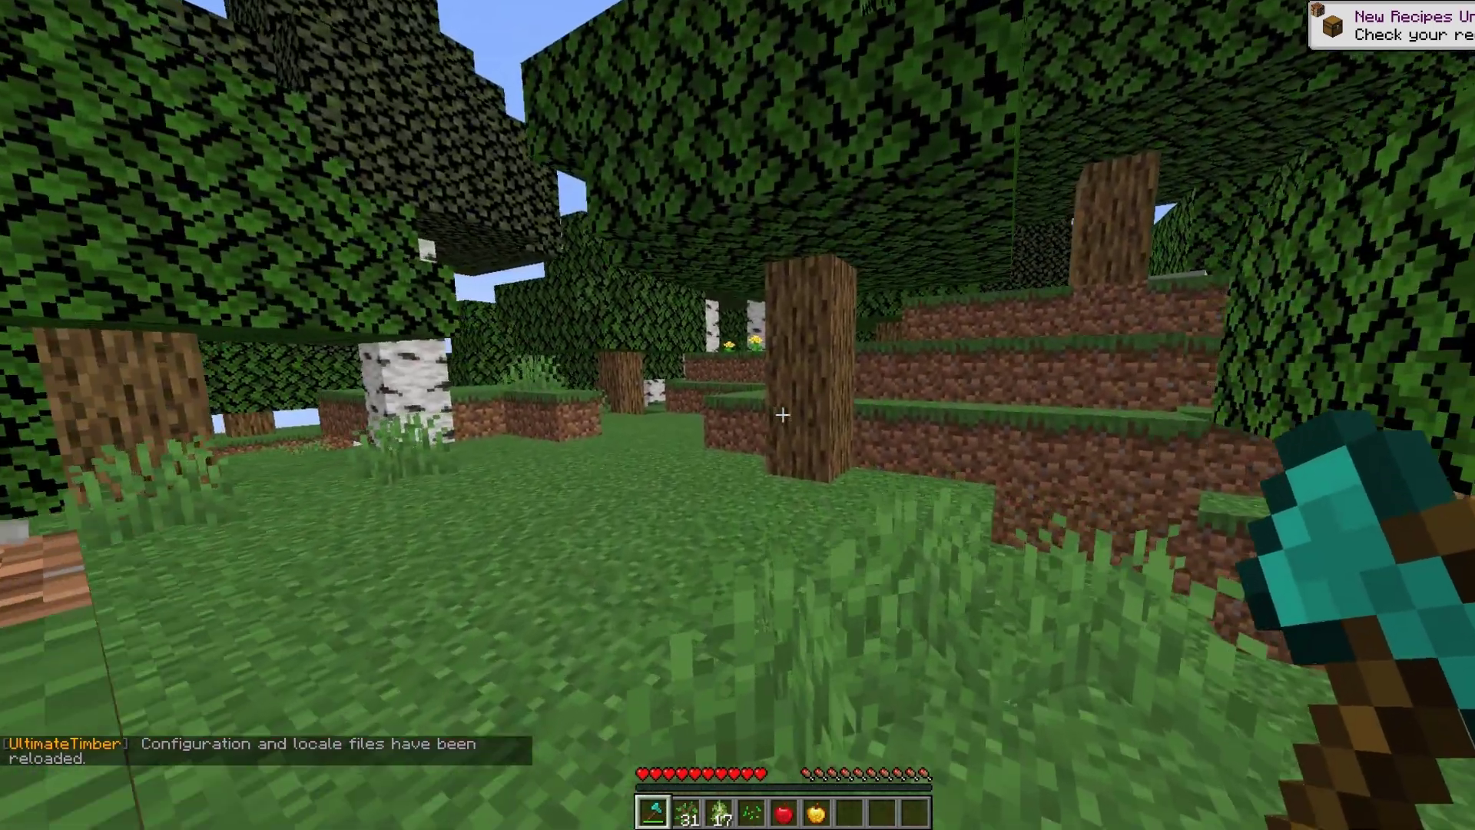
left_click(737, 415)
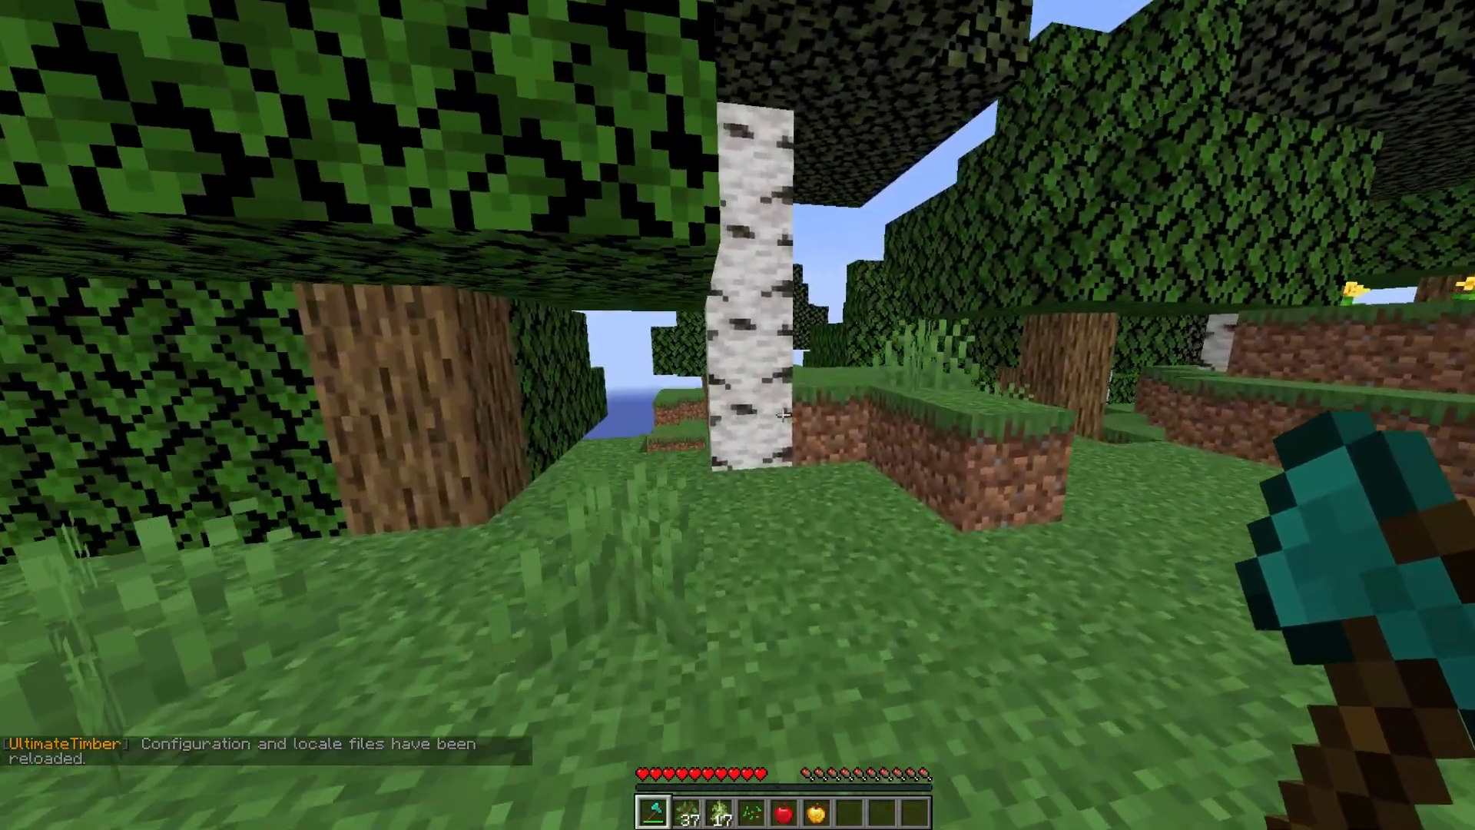
left_click(782, 414)
key("s")
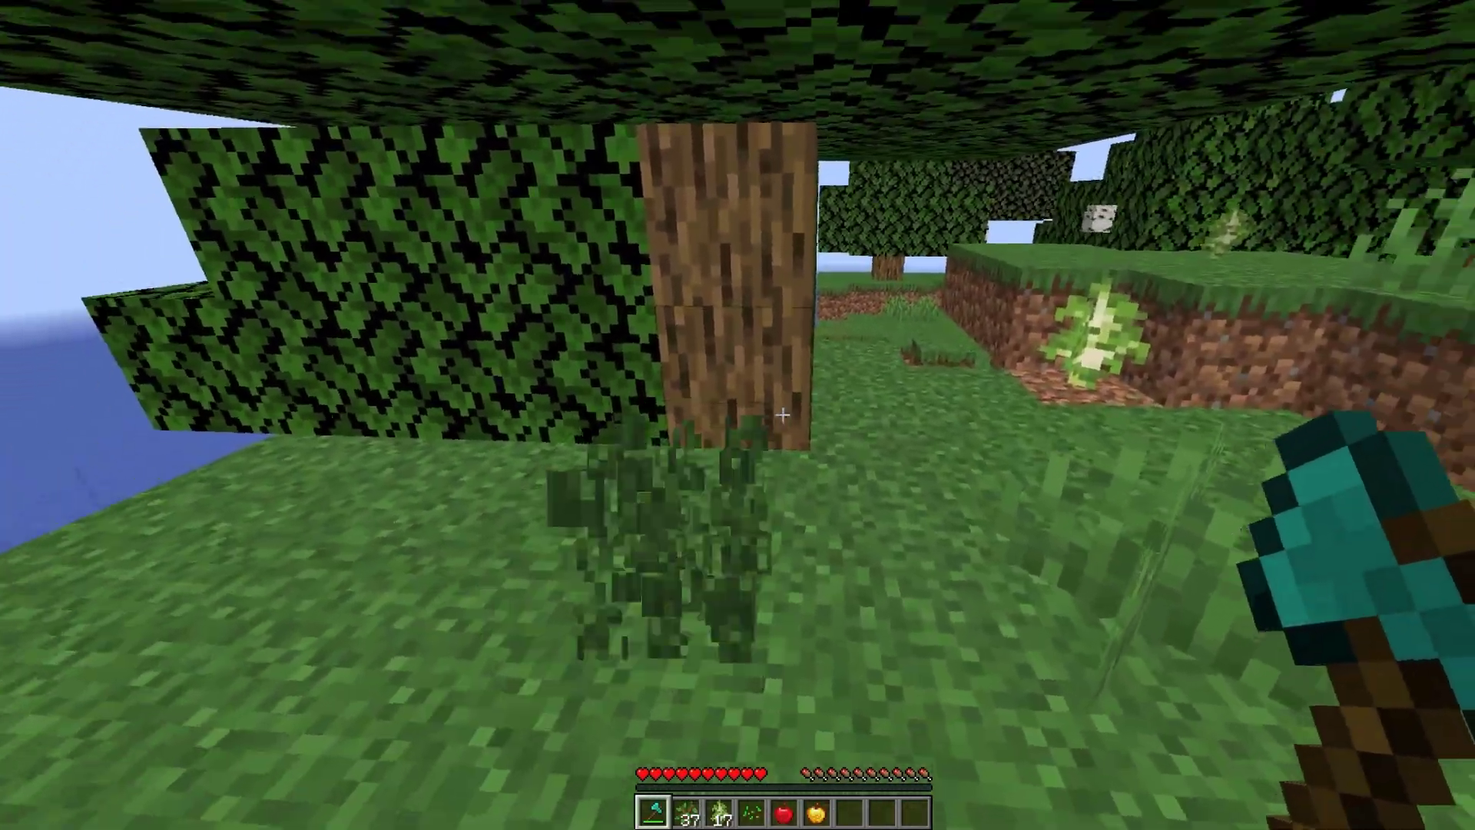
left_click(782, 414)
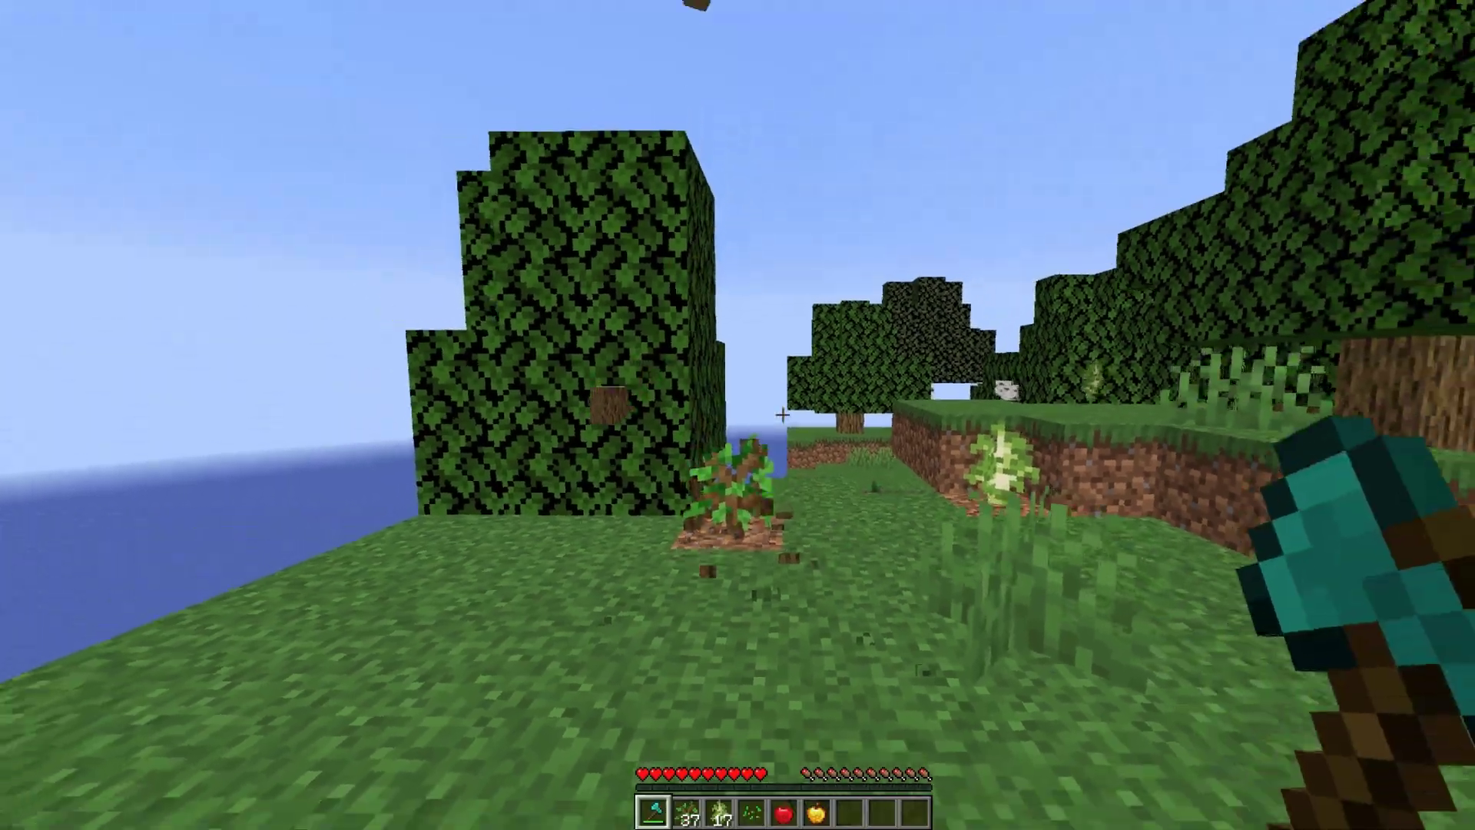
key("w")
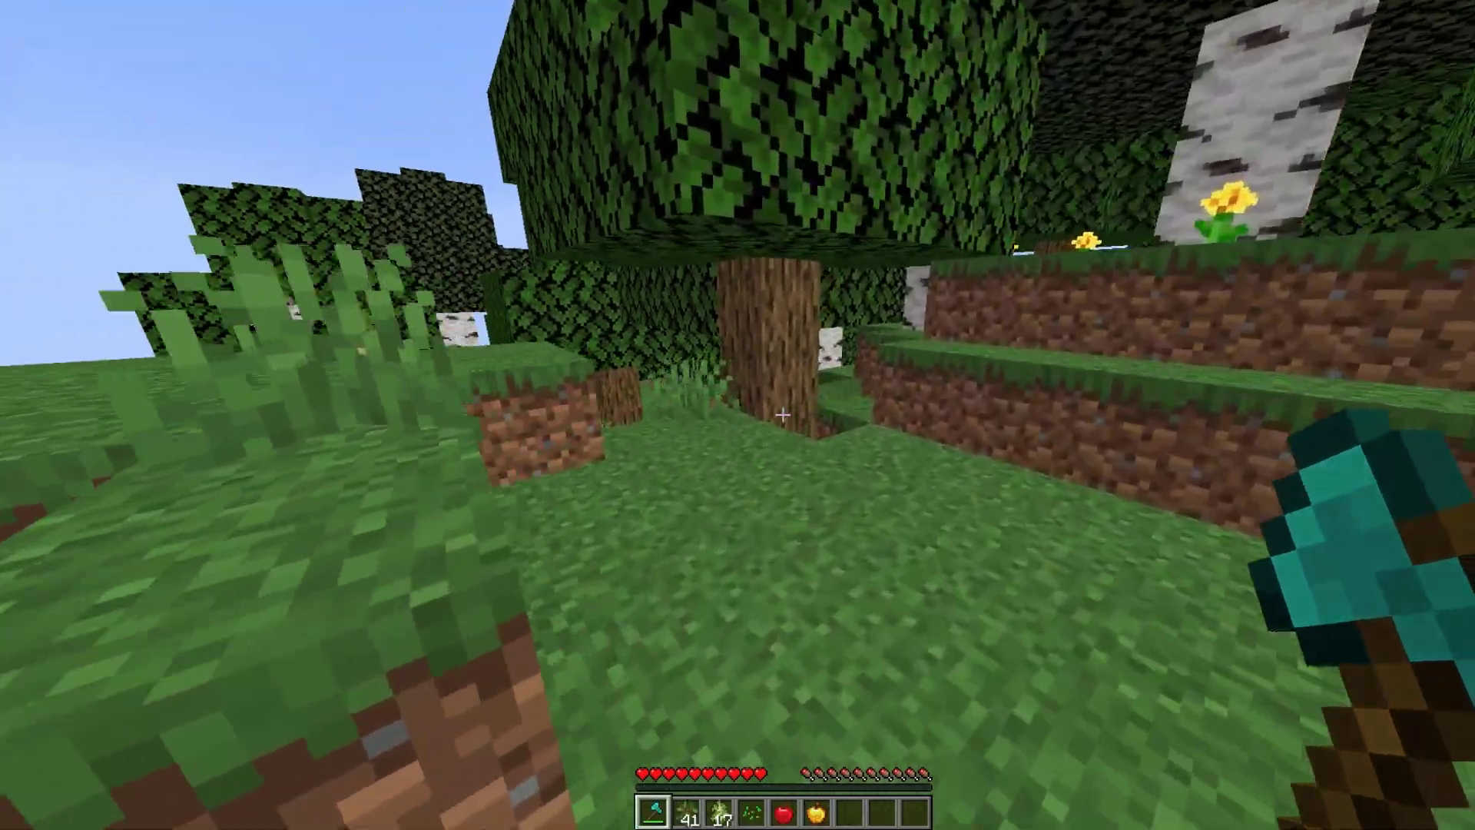
left_click(782, 414)
key("w")
left_click(782, 415)
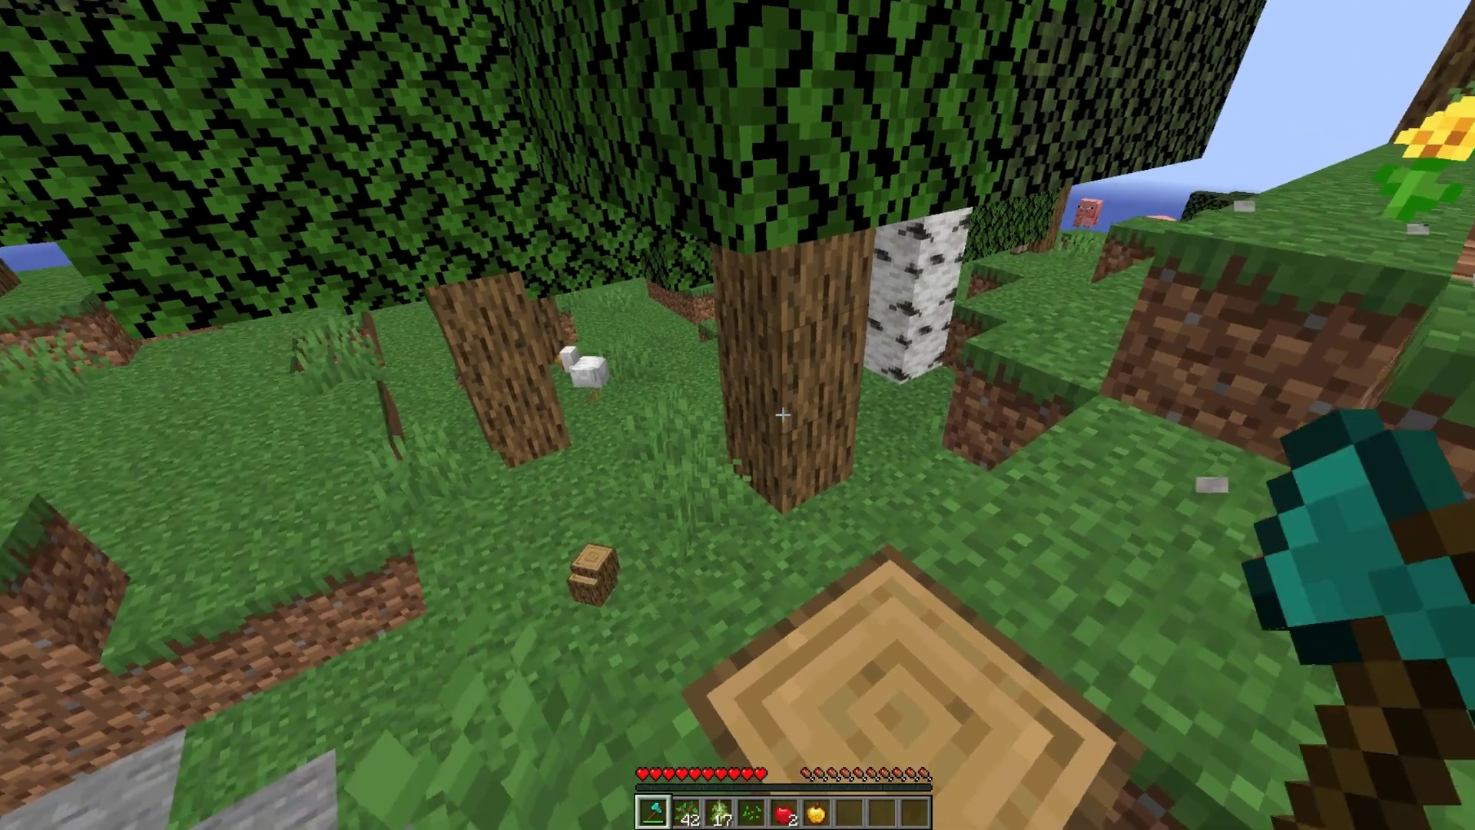
left_click(782, 415)
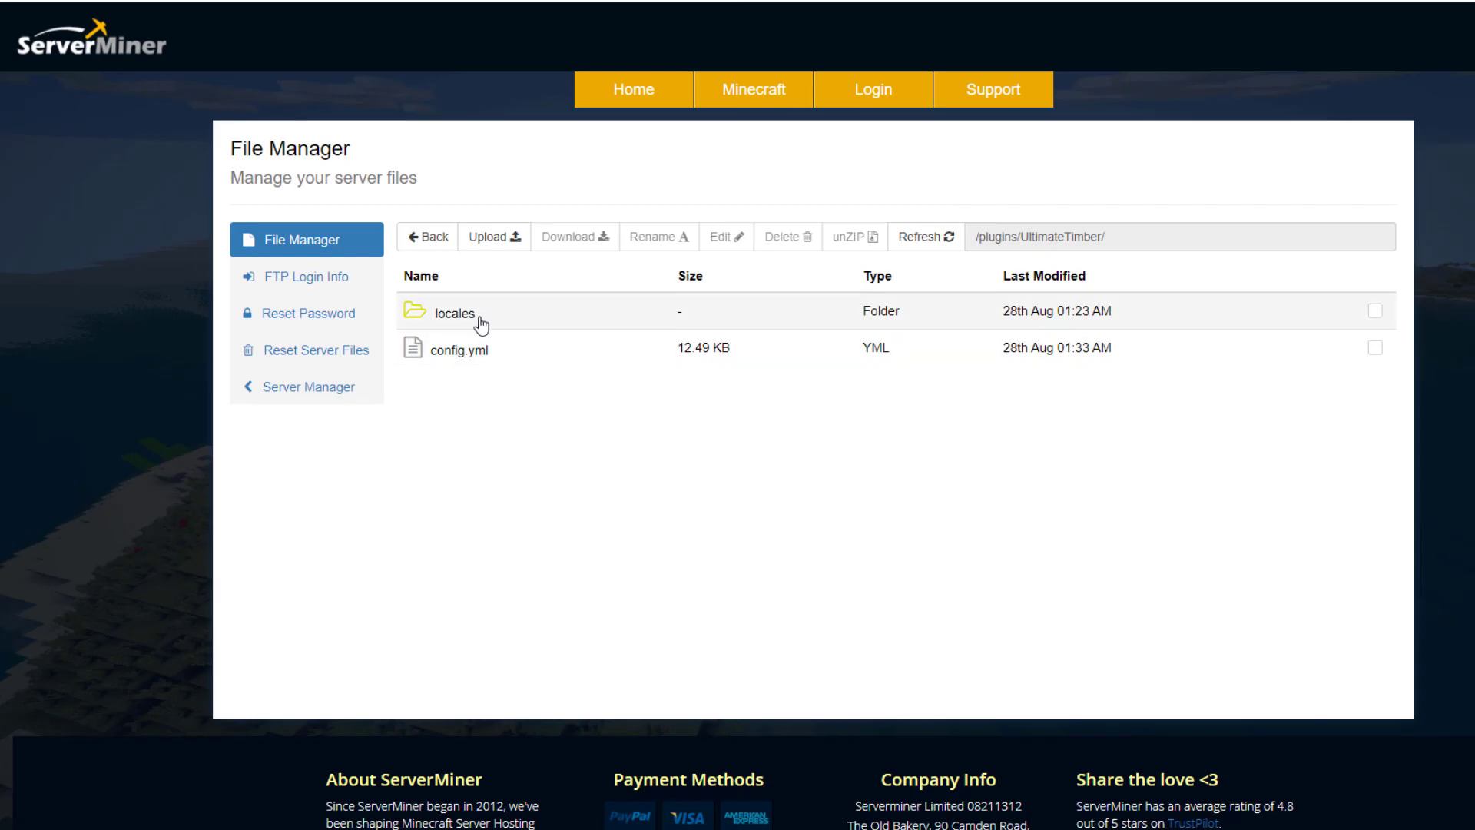
Step: Browse the 15 .lang files in locales, then go back to /plugins/UltimateTimber/
left_click(484, 322)
scroll(494, 343, "down", 2)
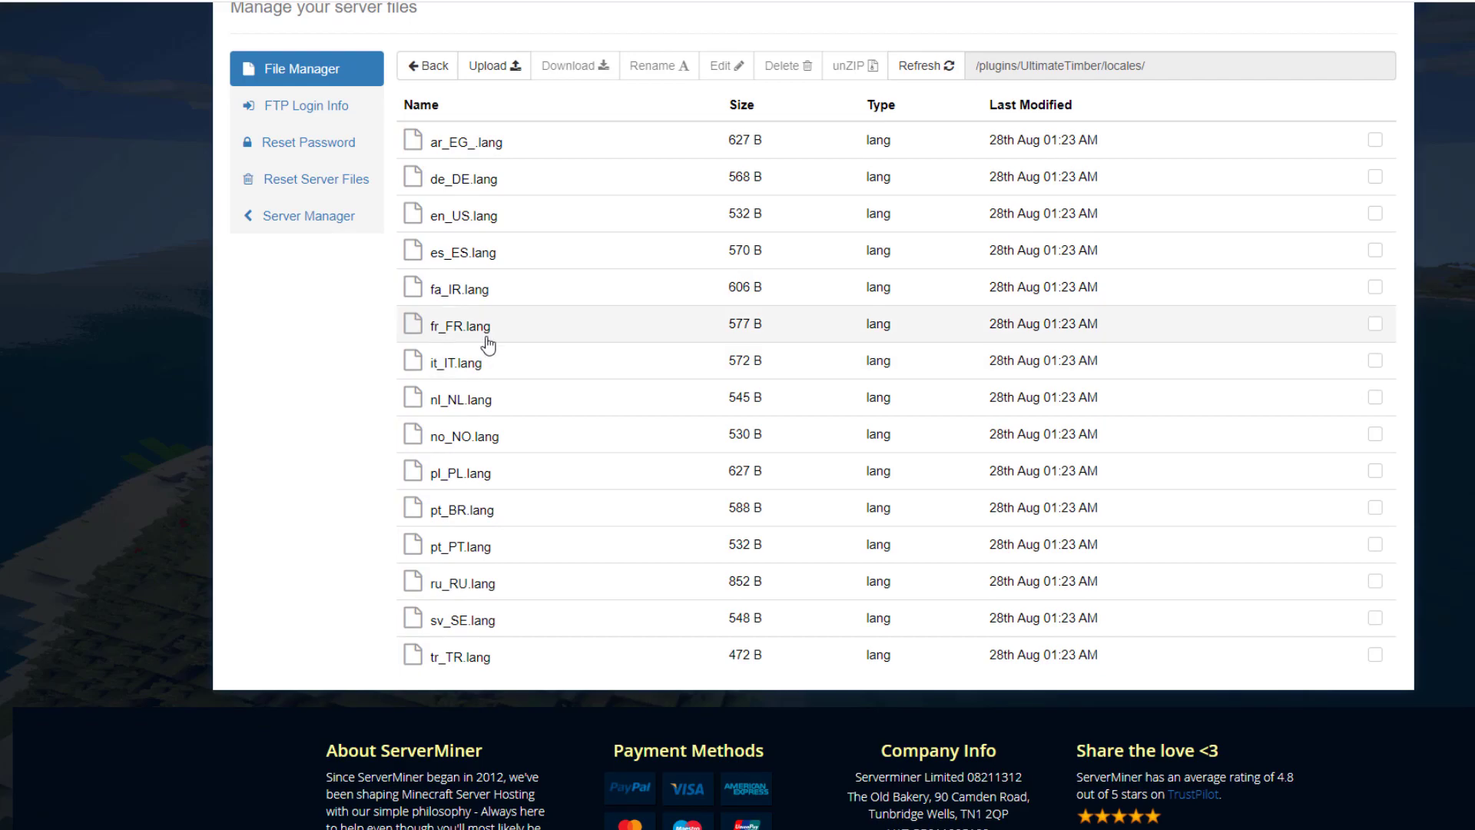
scroll(488, 346, "up", 1)
left_click(427, 152)
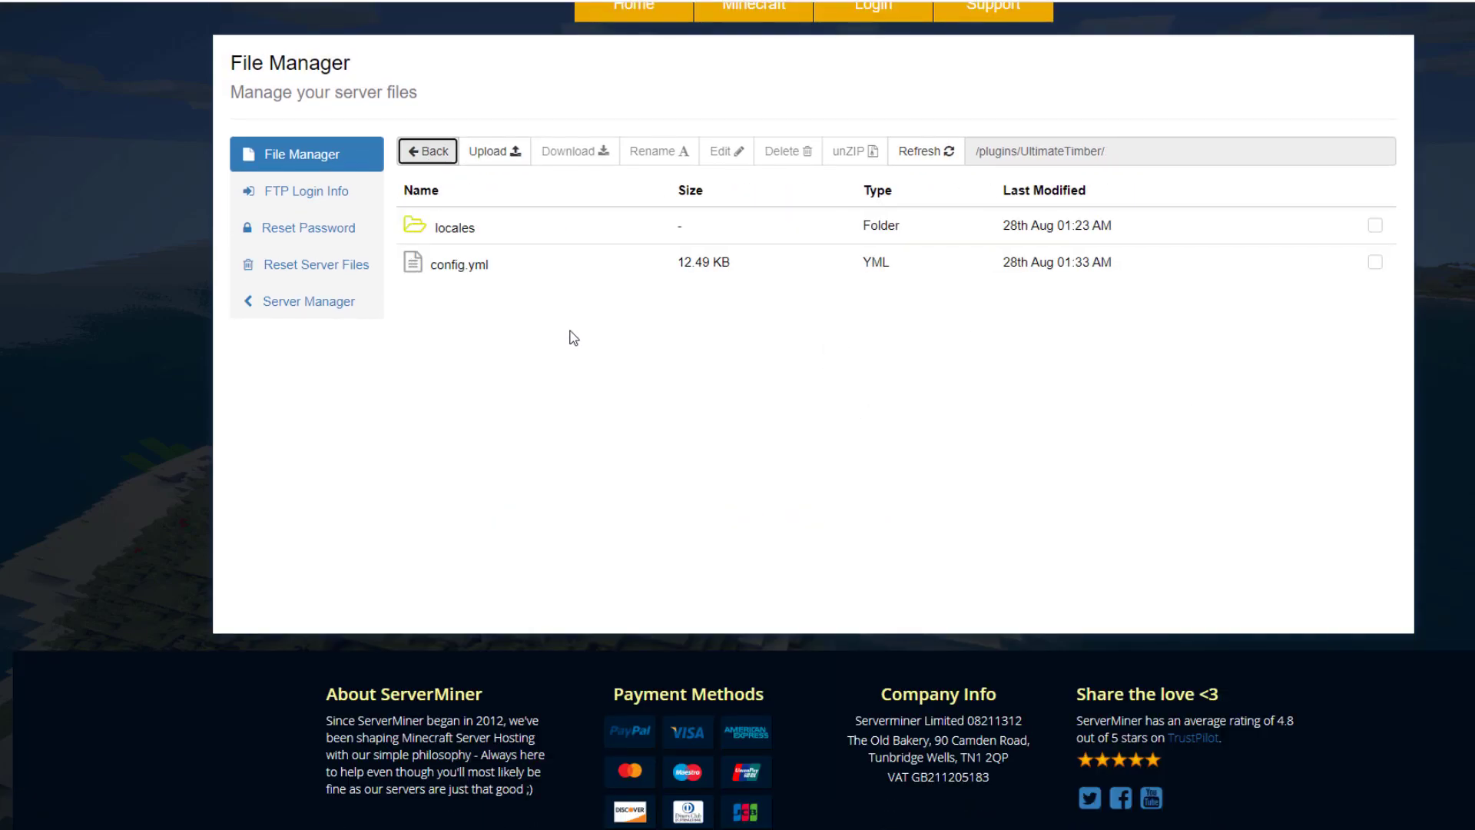
Step: Open config.yml and review settings like max-logs-per-chop: 150 and destroy-leaves: true
left_click(525, 278)
scroll(845, 336, "up", 1)
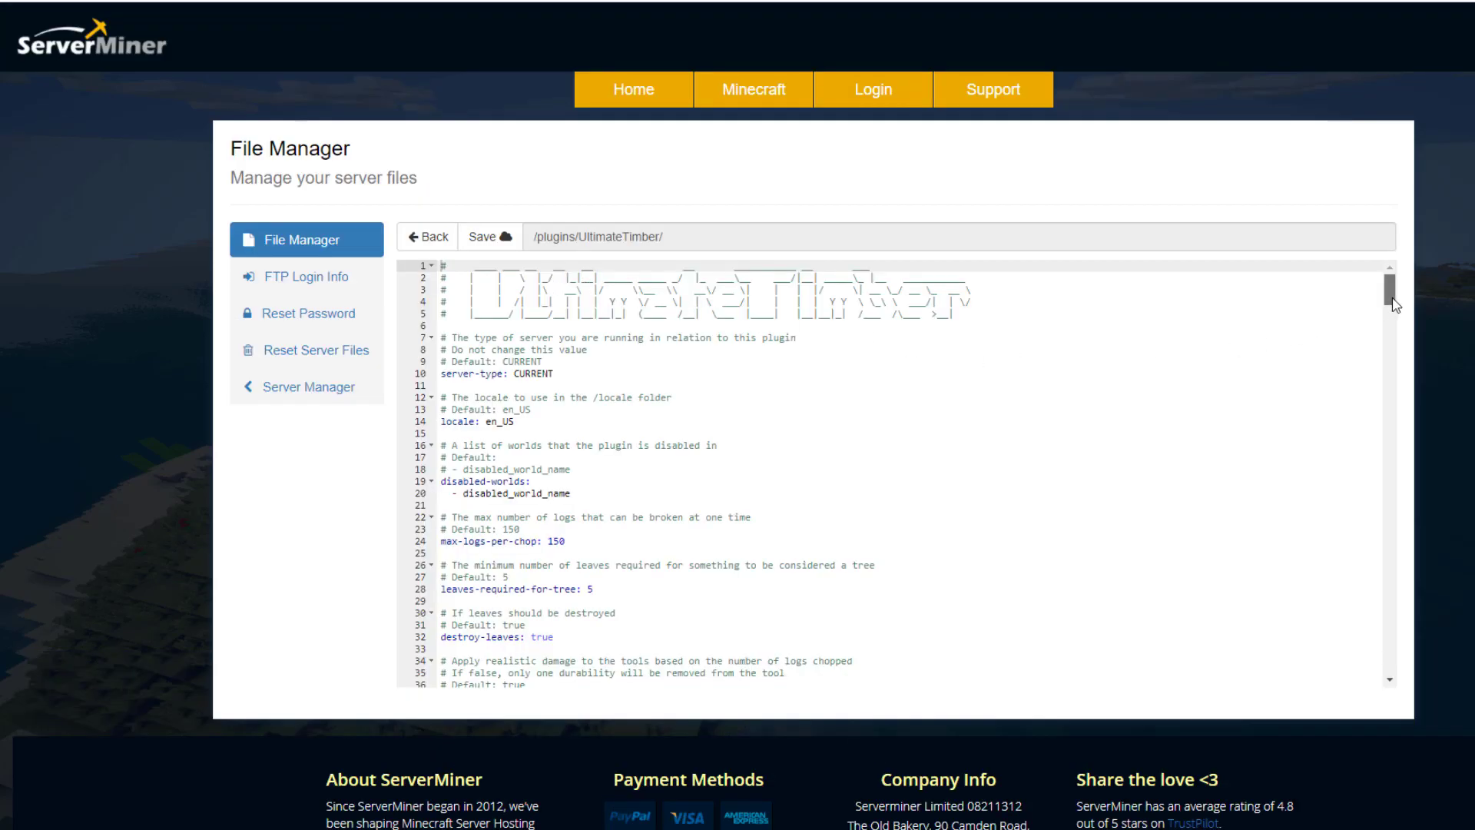
left_click_drag(1393, 299, 1319, 278)
scroll(492, 388, "down", 1)
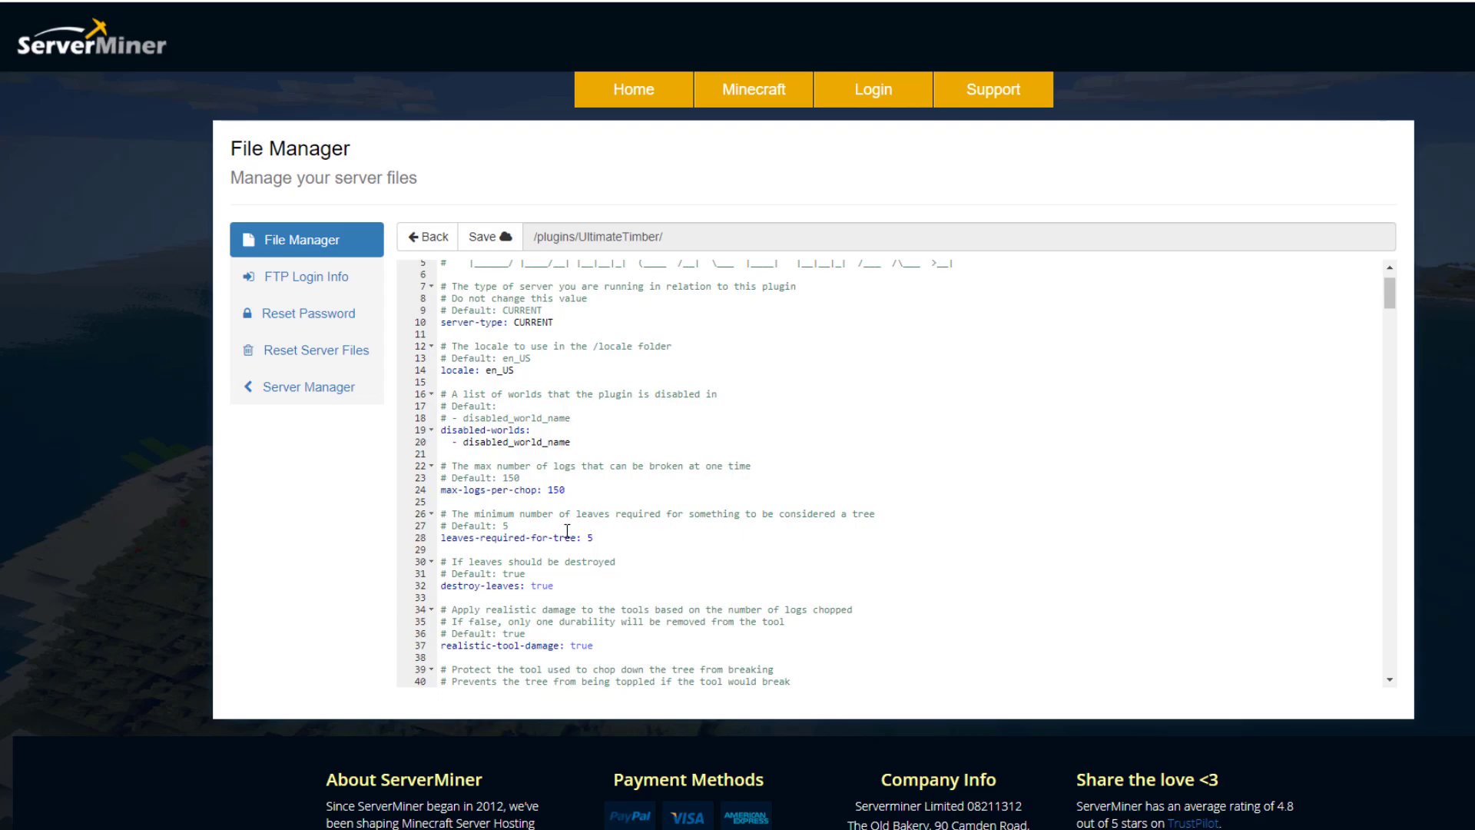
scroll(567, 531, "down", 1)
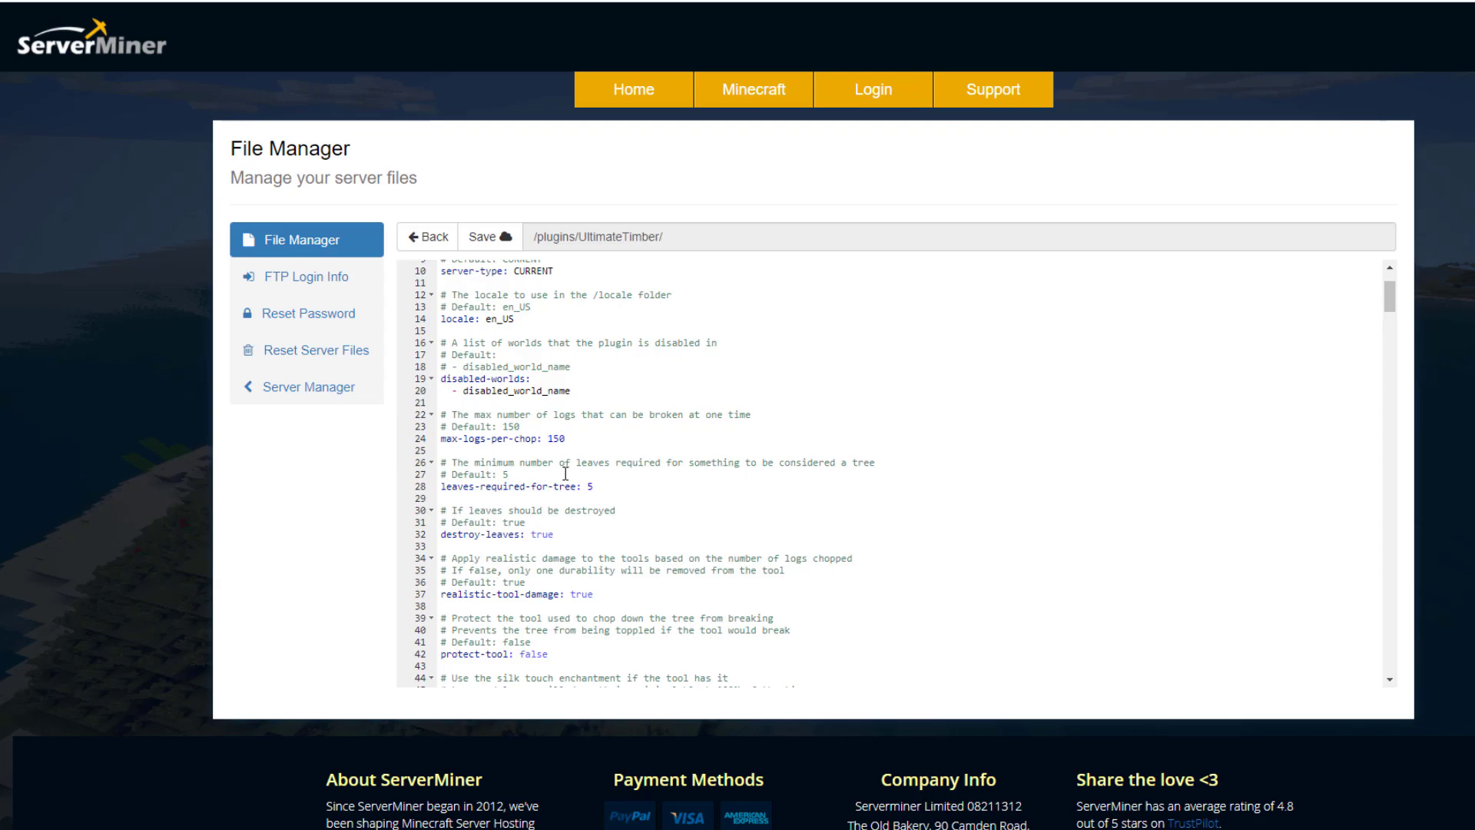
scroll(567, 474, "down", 1)
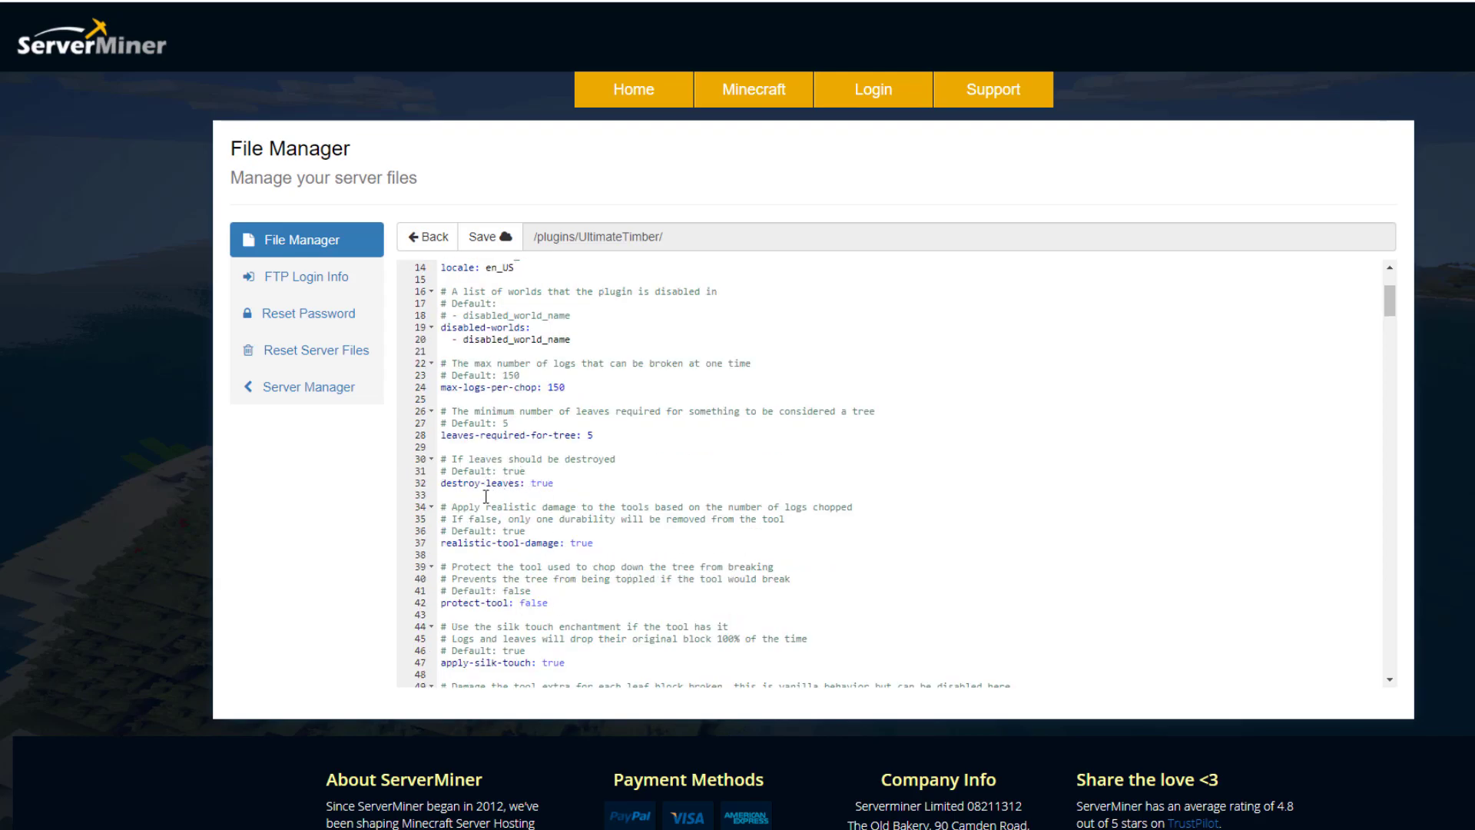
scroll(540, 492, "down", 1)
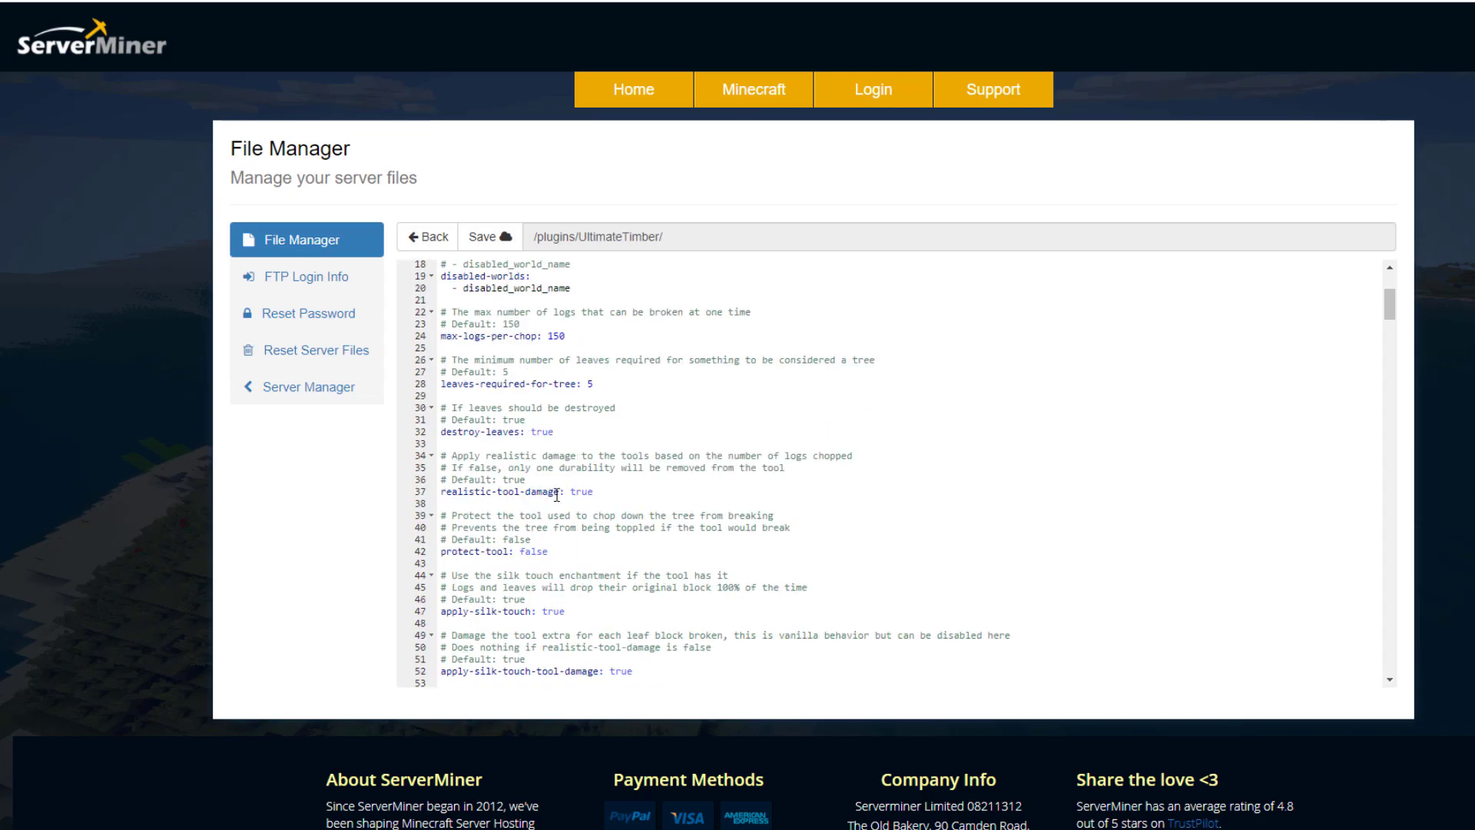
scroll(555, 493, "down", 1)
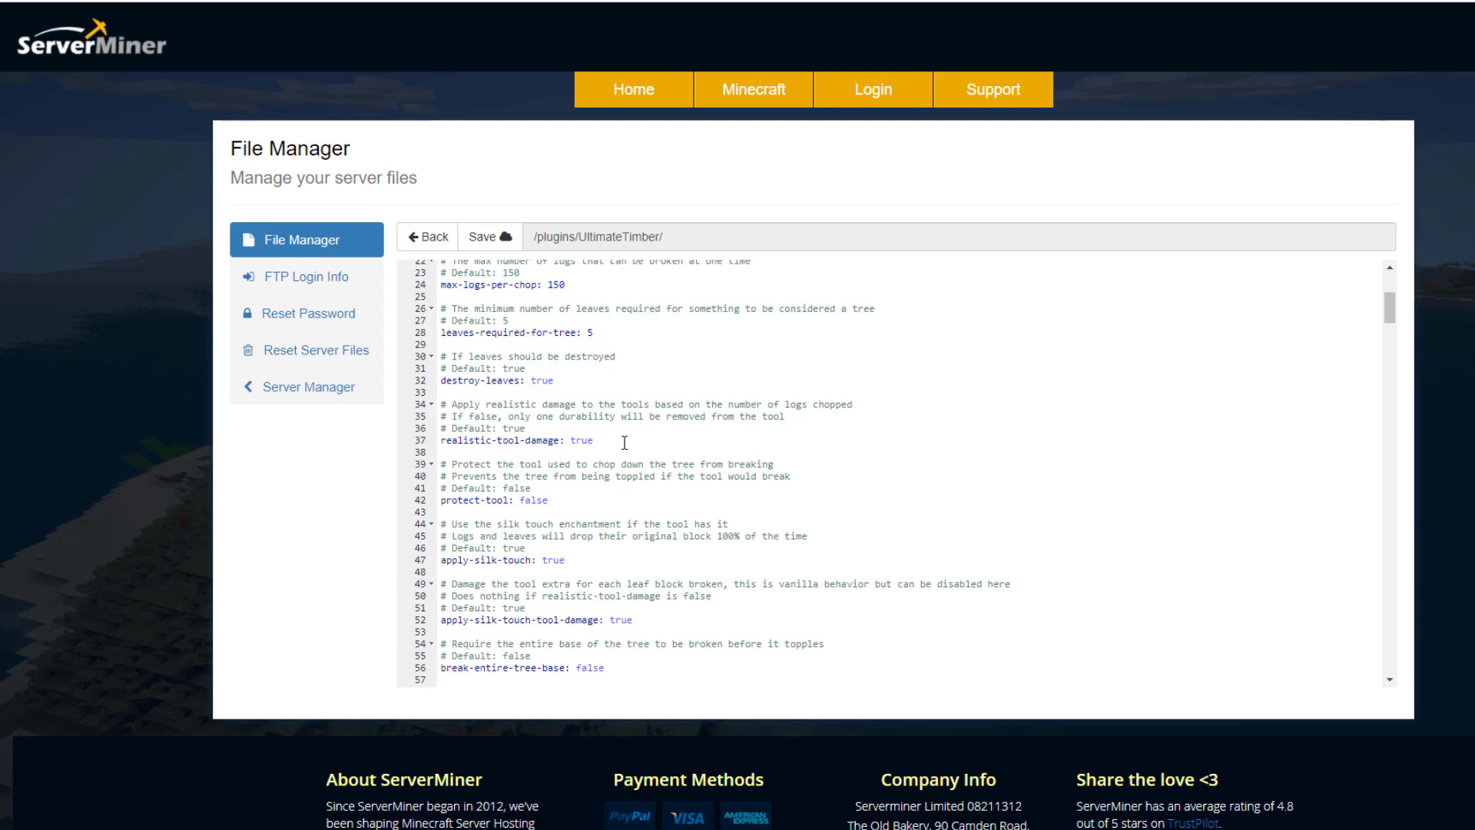
scroll(592, 450, "up", 1)
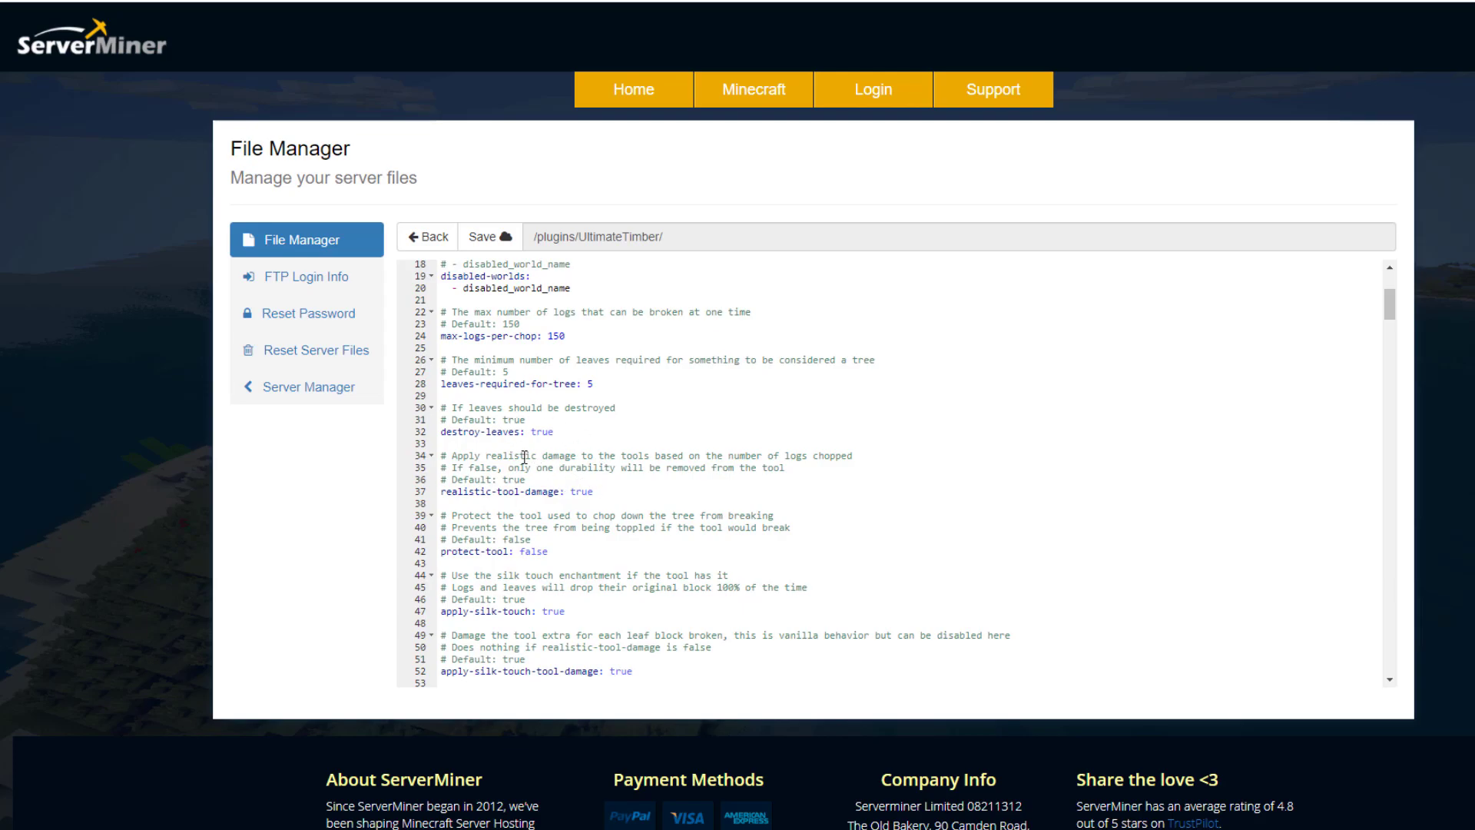
scroll(563, 512, "down", 10)
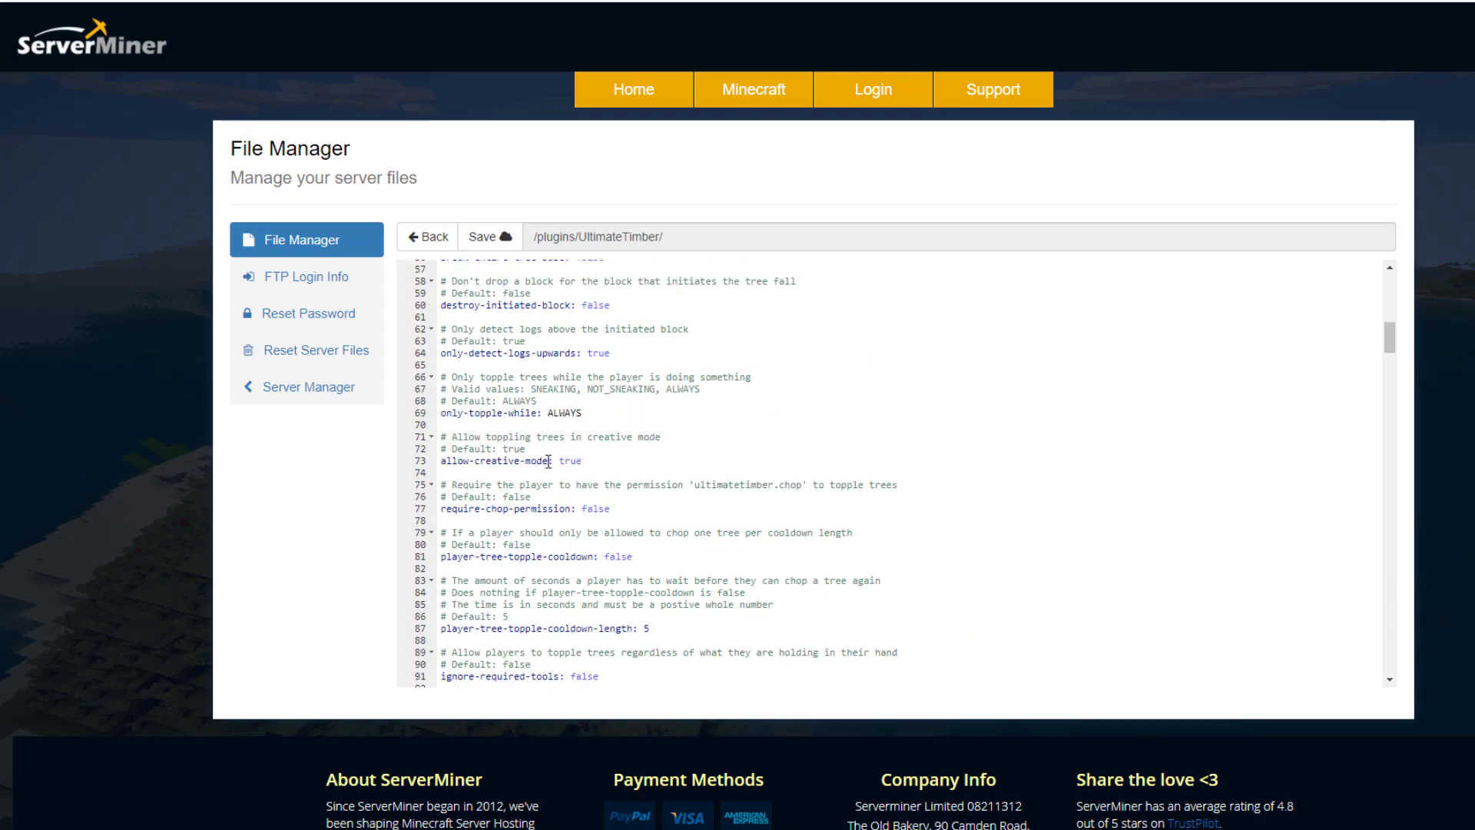
scroll(566, 468, "down", 1)
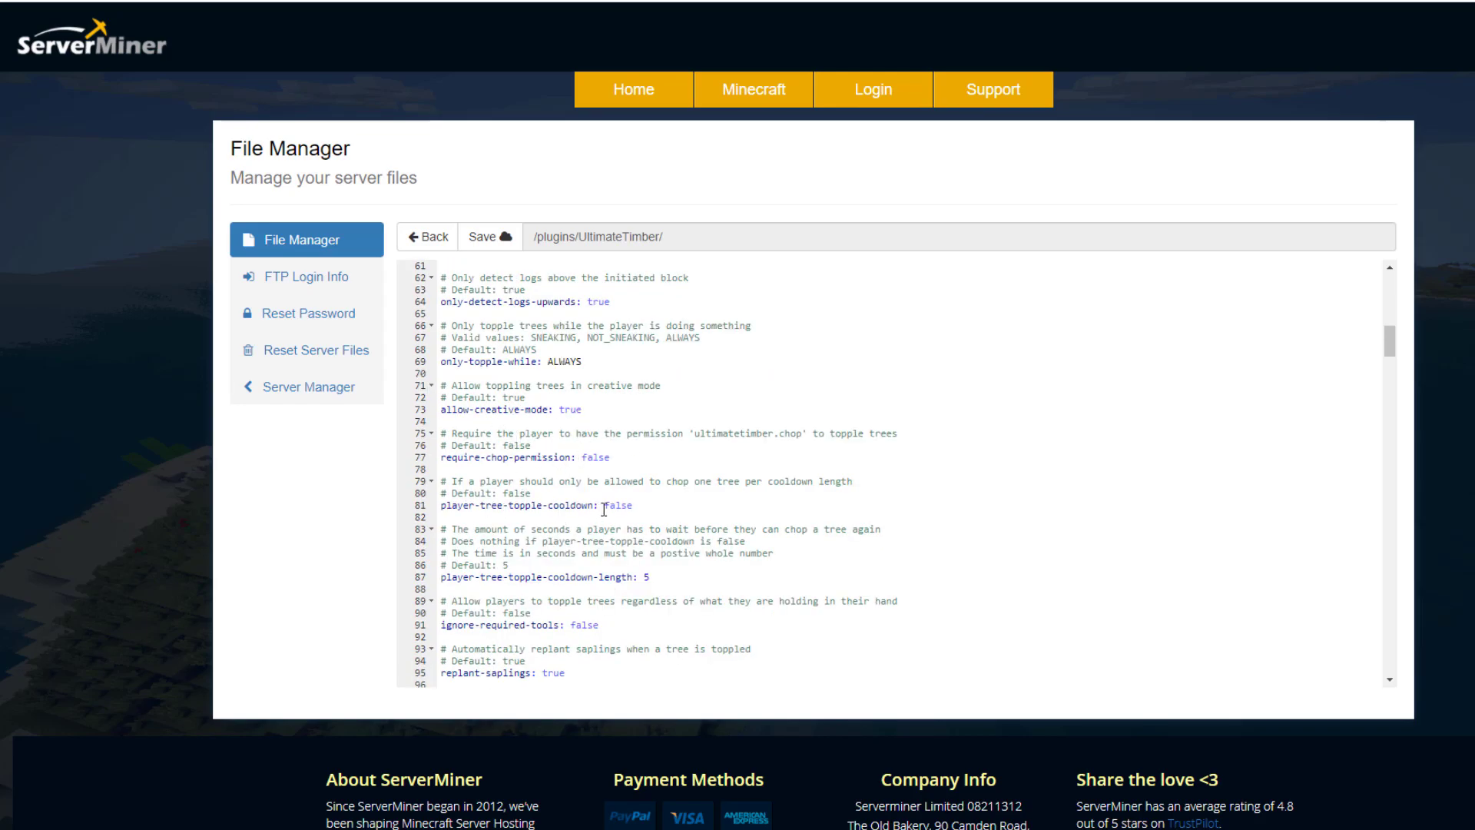
scroll(611, 509, "down", 2)
scroll(519, 492, "down", 1)
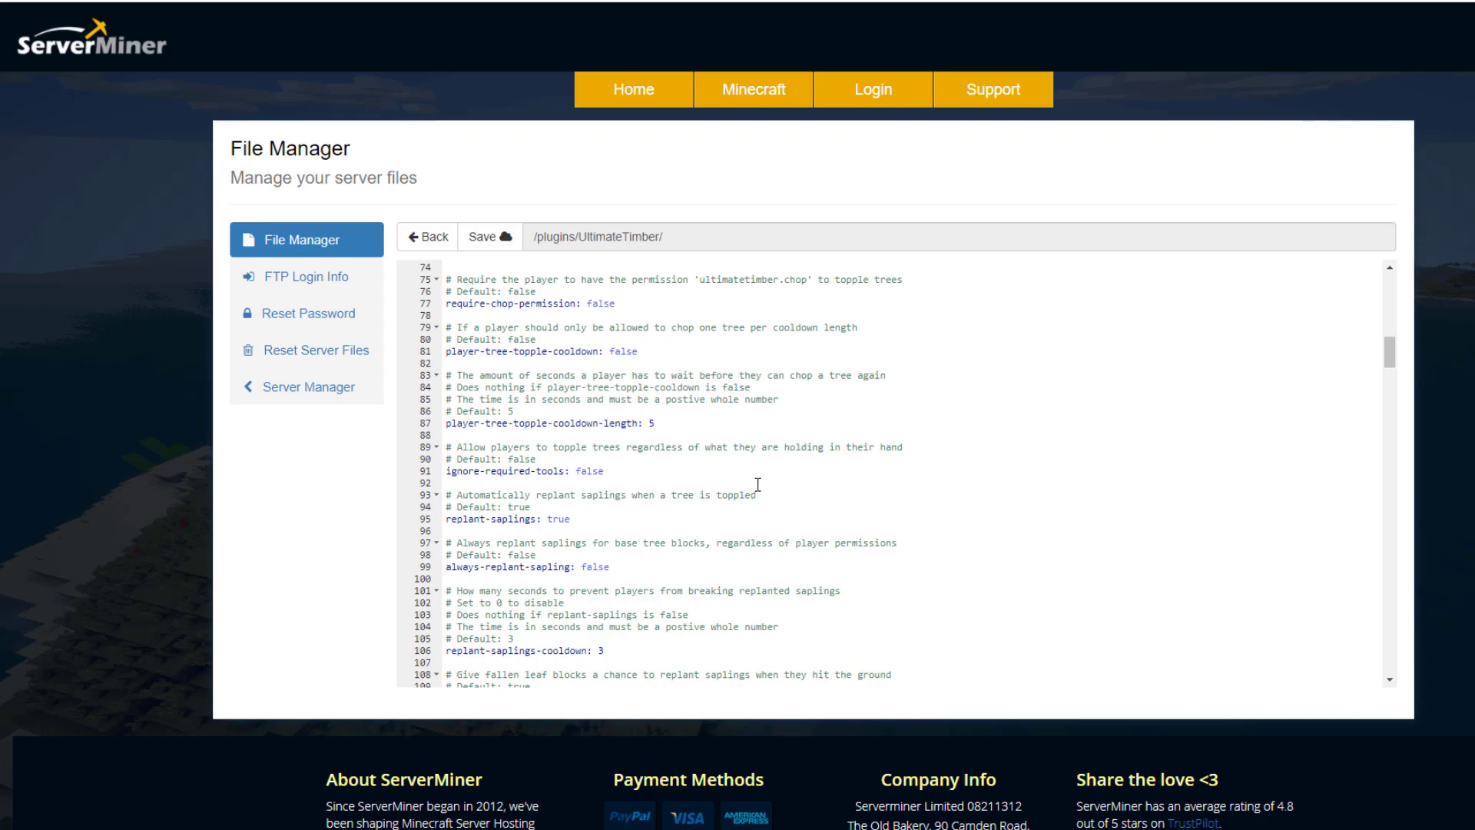
scroll(784, 465, "down", 1)
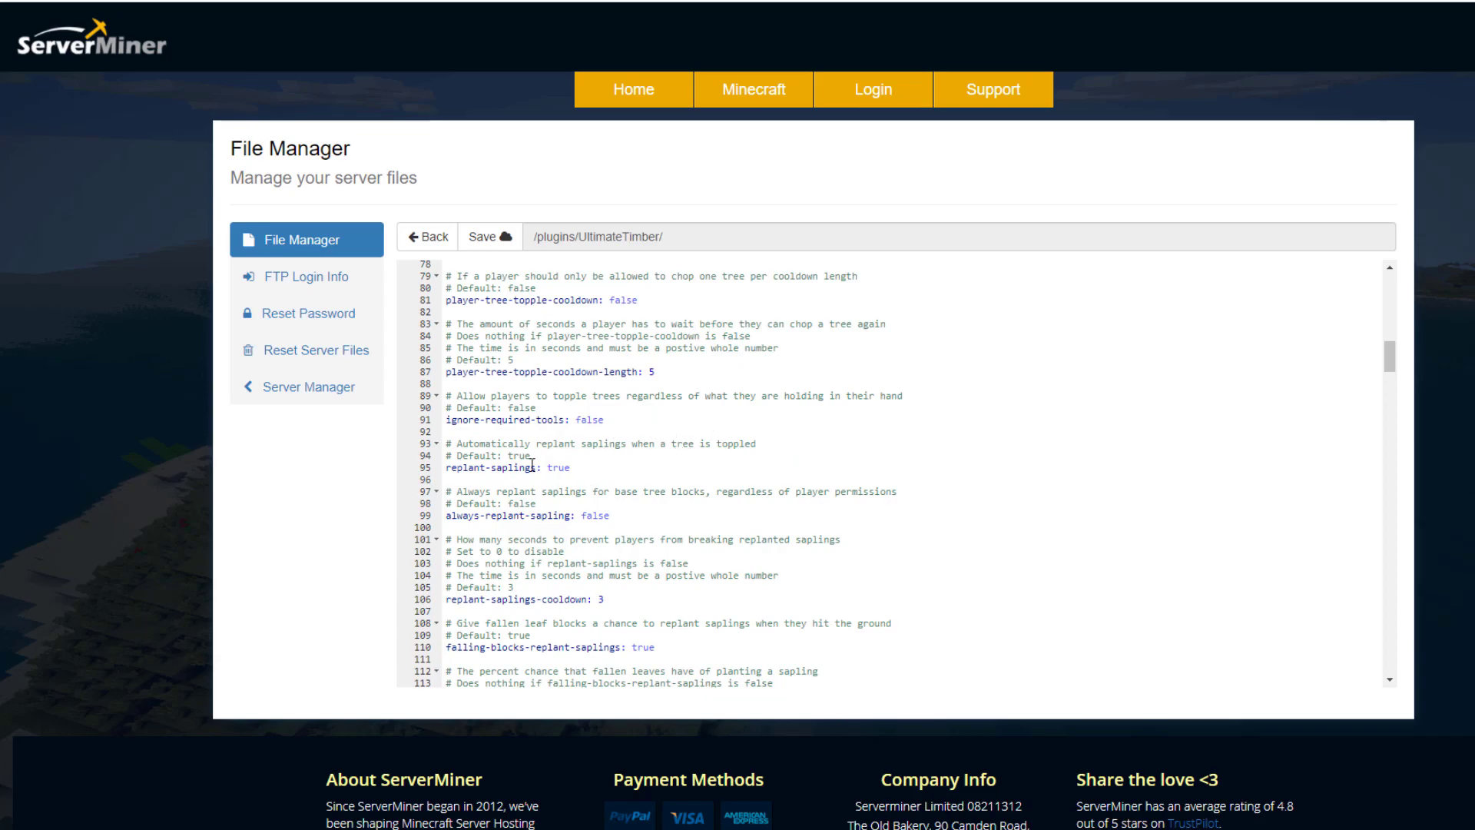
scroll(643, 513, "down", 2)
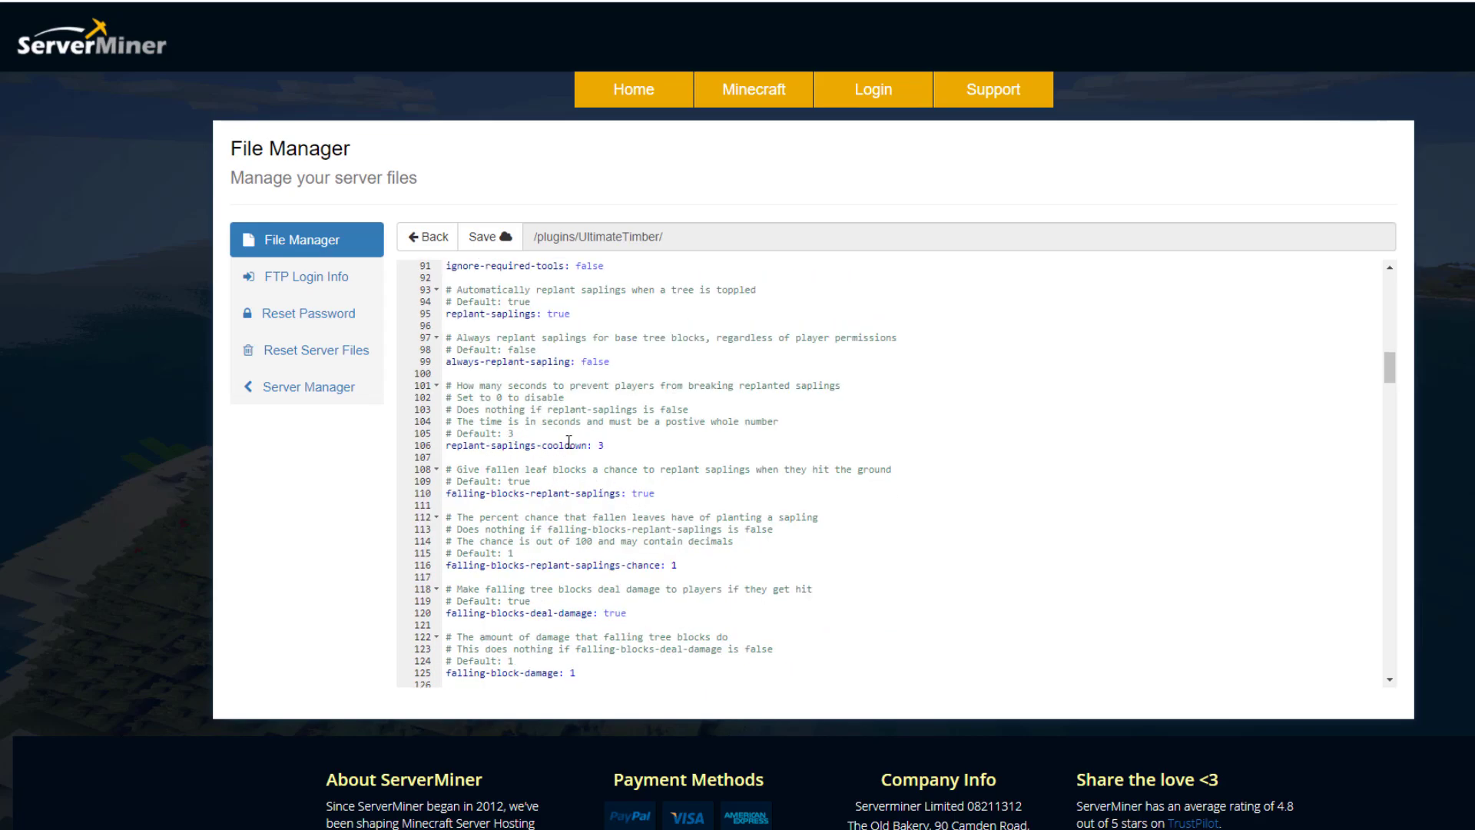
scroll(672, 455, "down", 1)
scroll(676, 458, "down", 1)
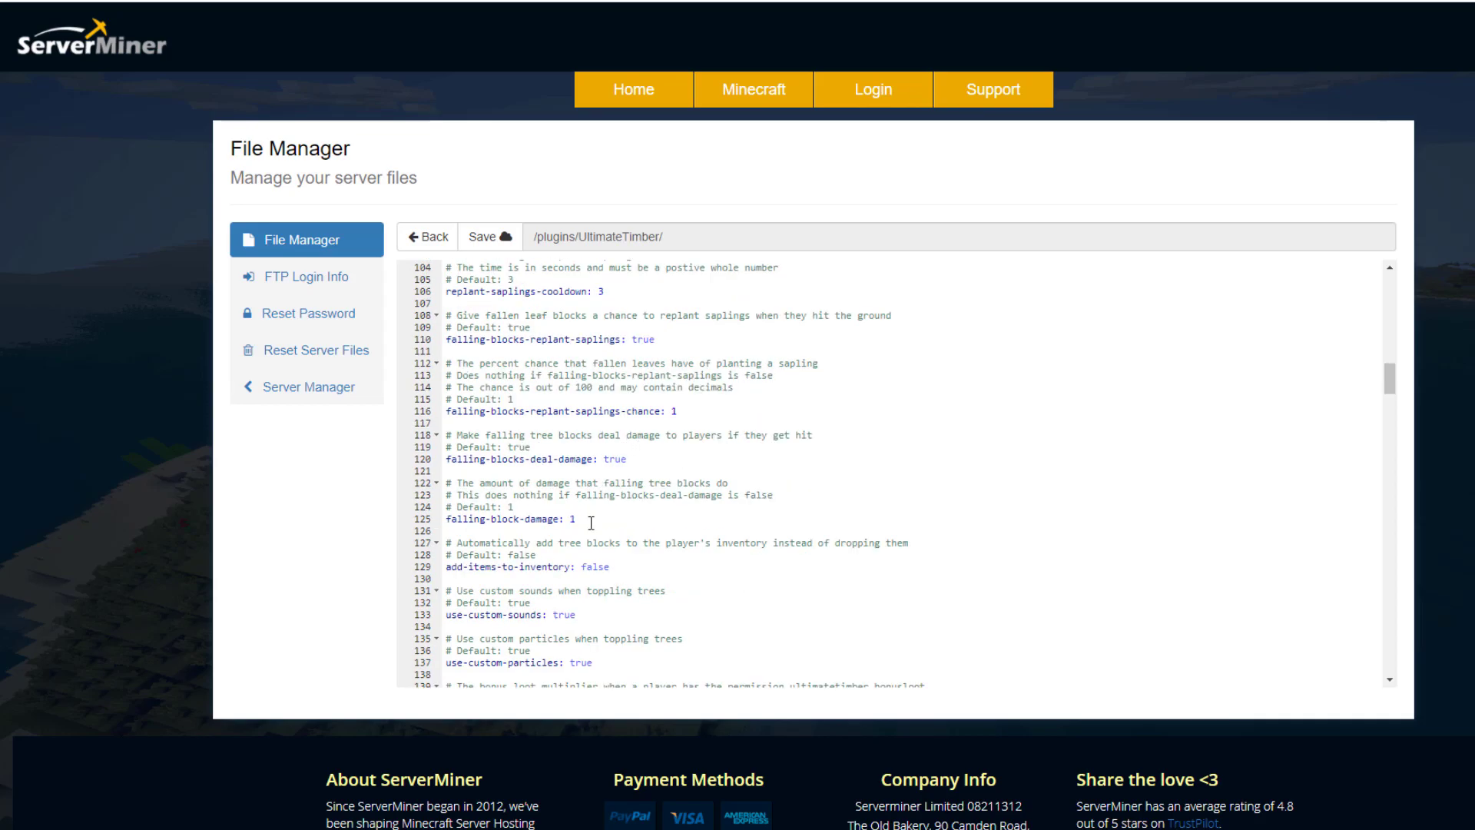
scroll(589, 530, "down", 1)
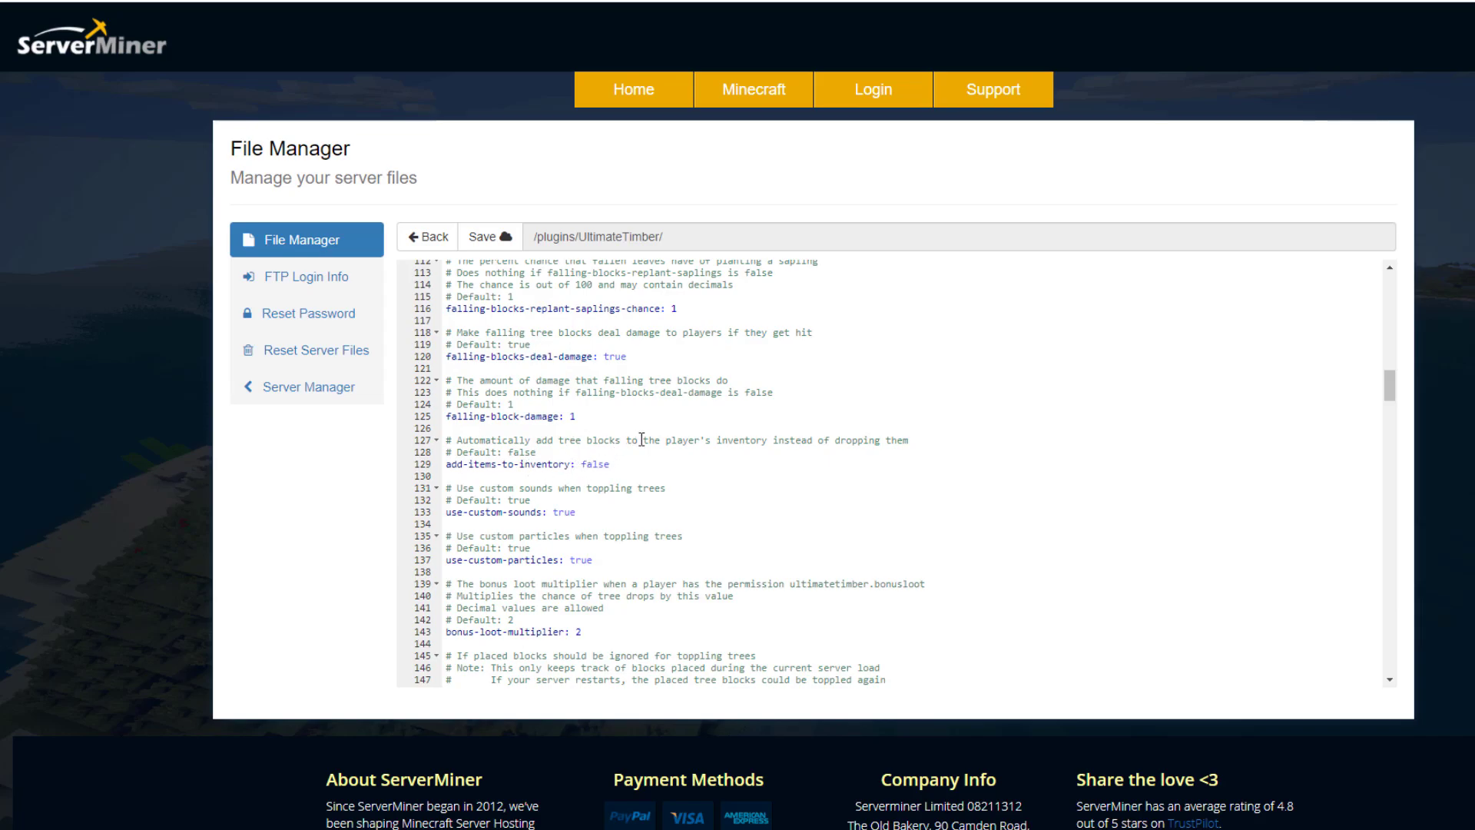
scroll(637, 449, "down", 1)
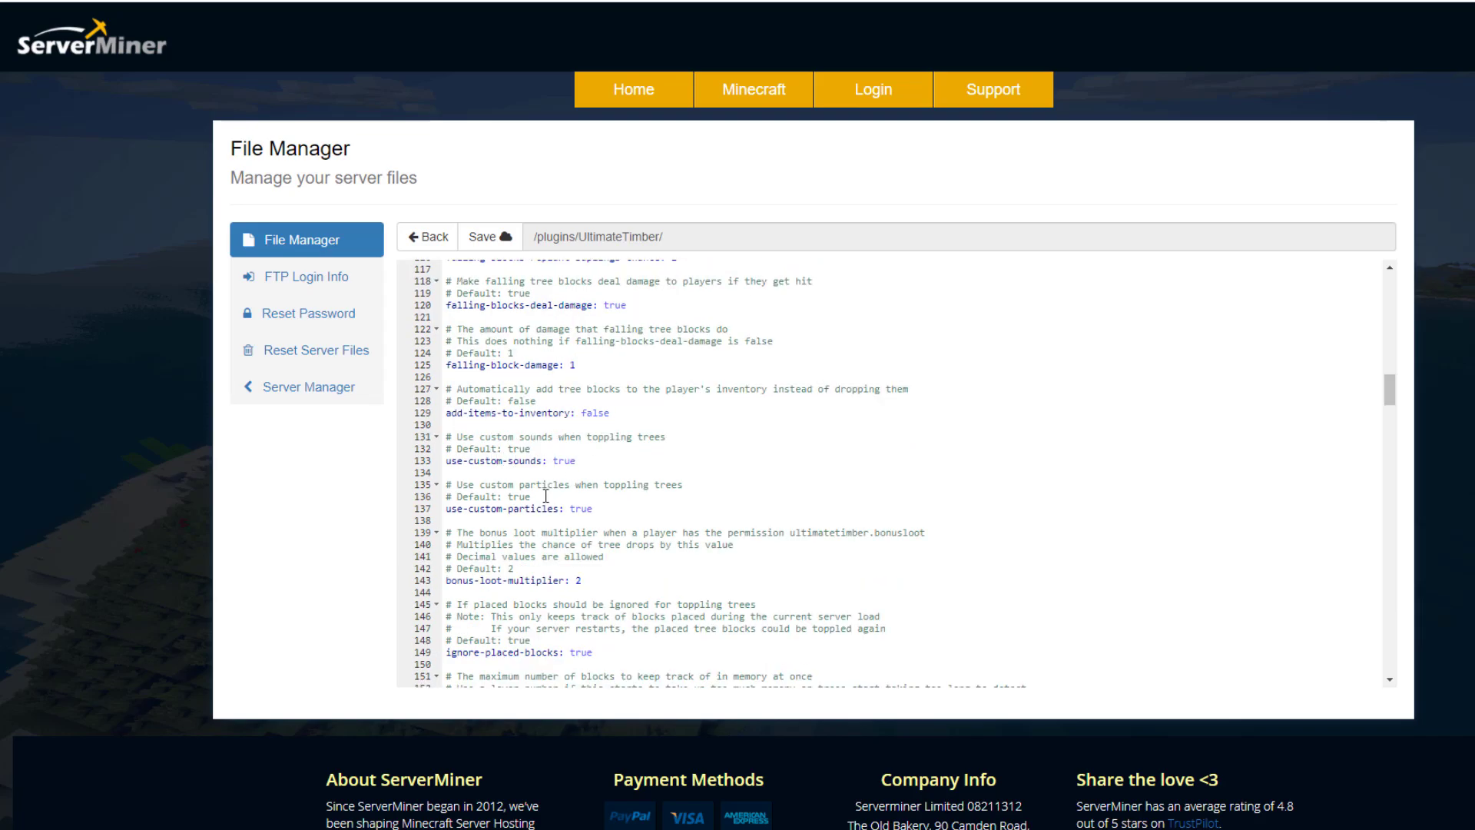
scroll(578, 503, "down", 2)
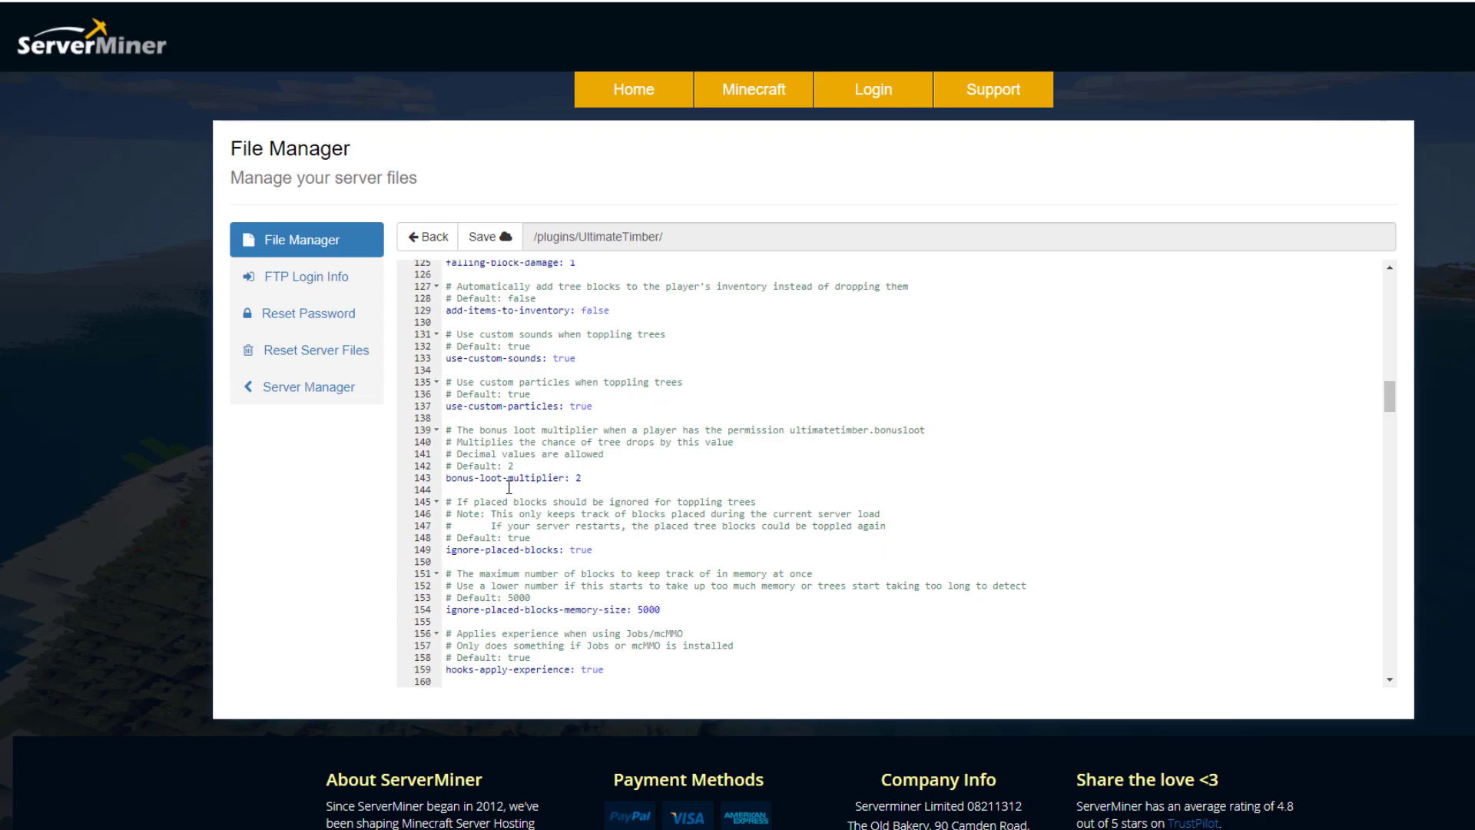
left_click(581, 479)
scroll(578, 473, "down", 12)
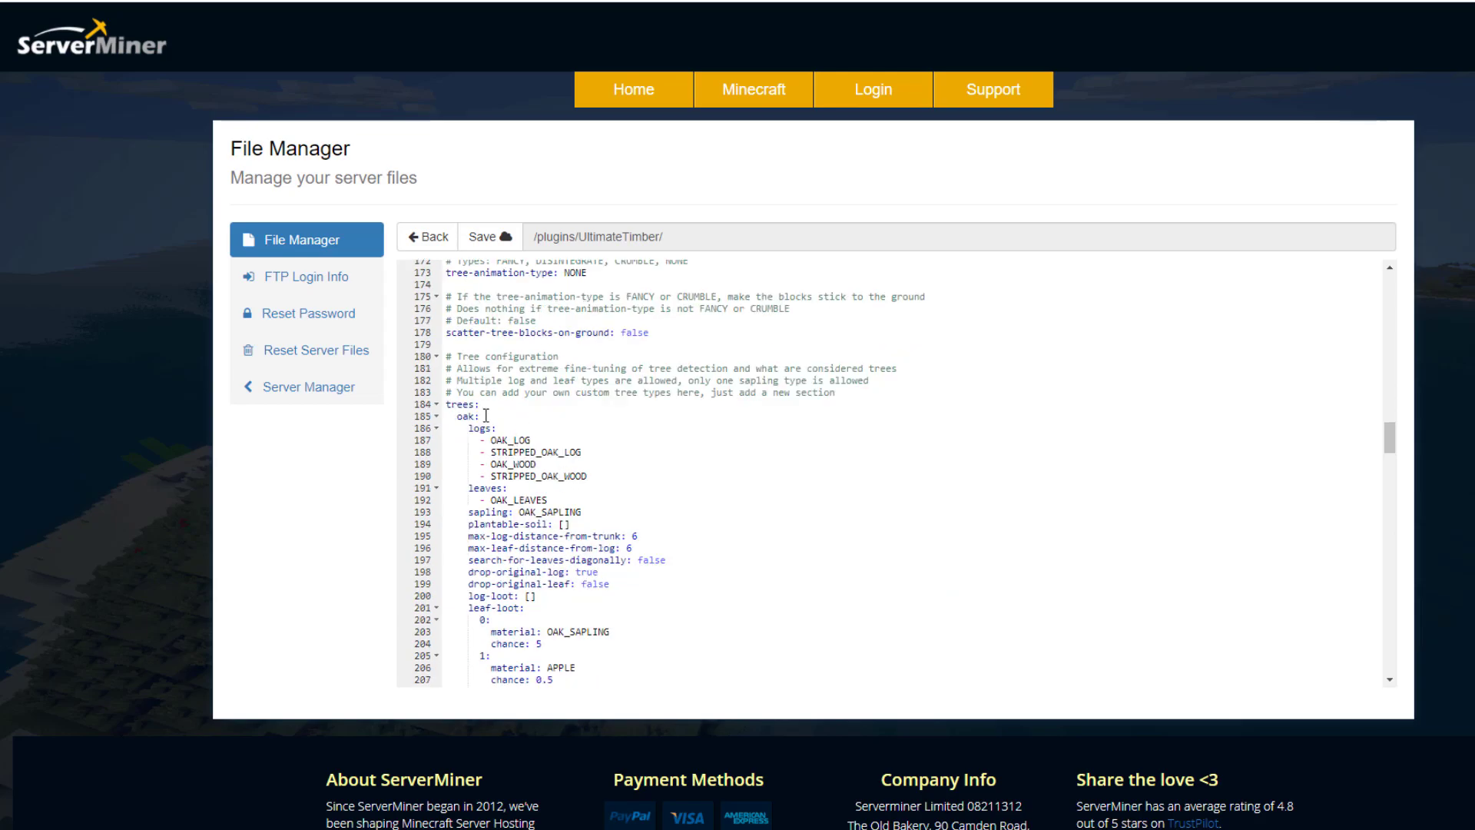
scroll(486, 415, "down", 8)
scroll(527, 563, "down", 15)
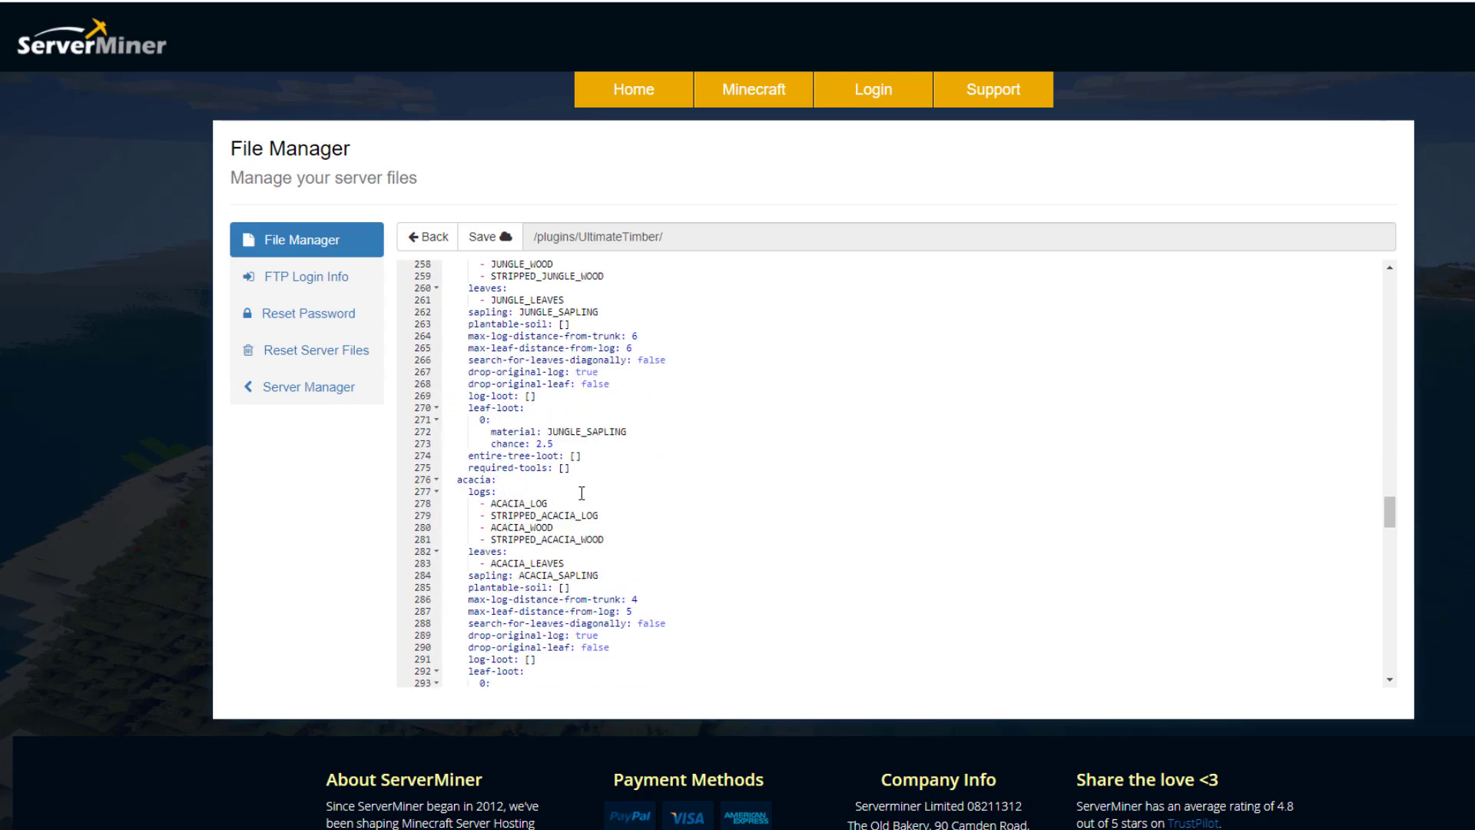
scroll(496, 511, "down", 1)
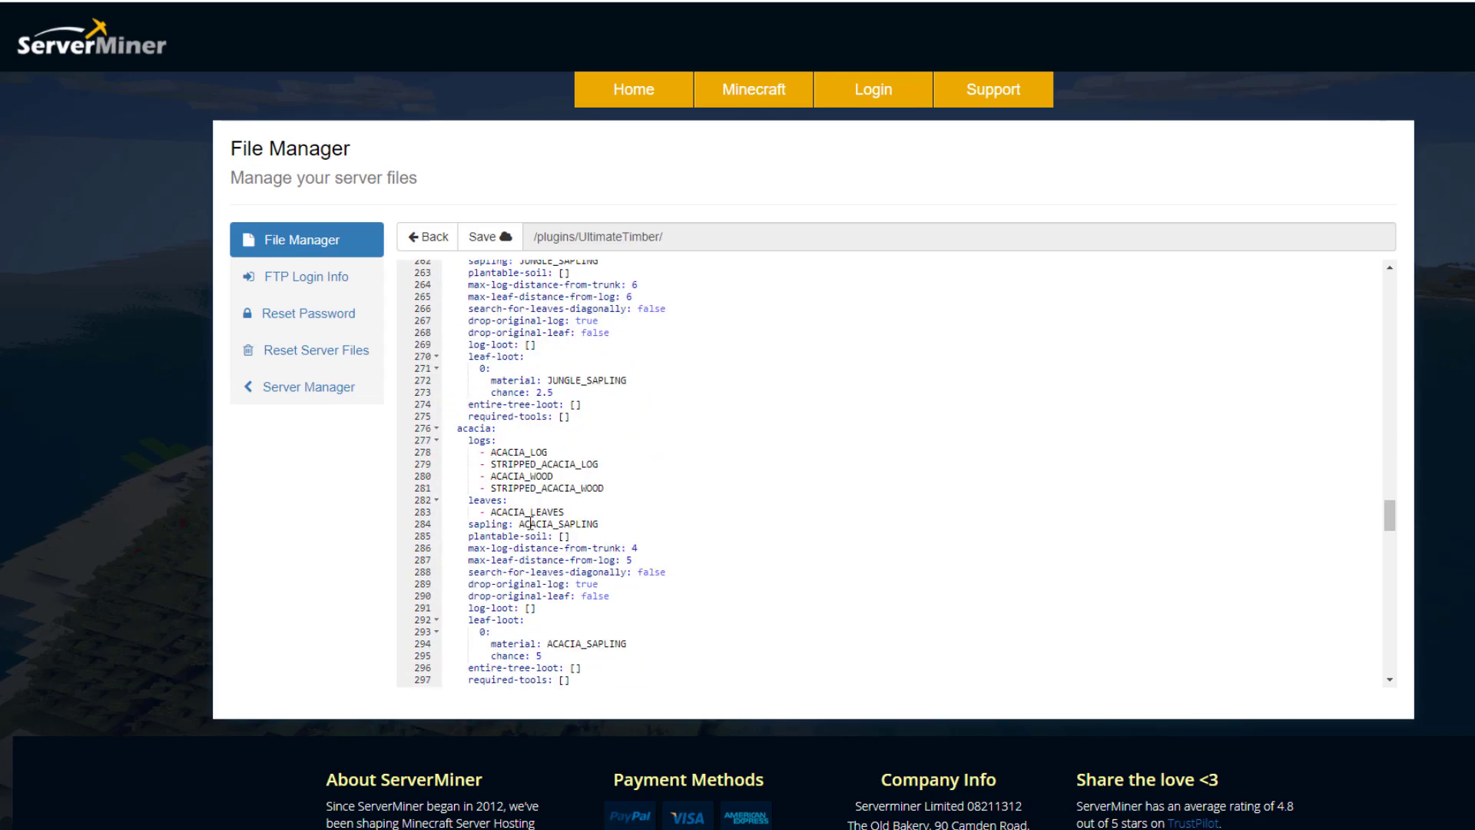
scroll(530, 516, "down", 1)
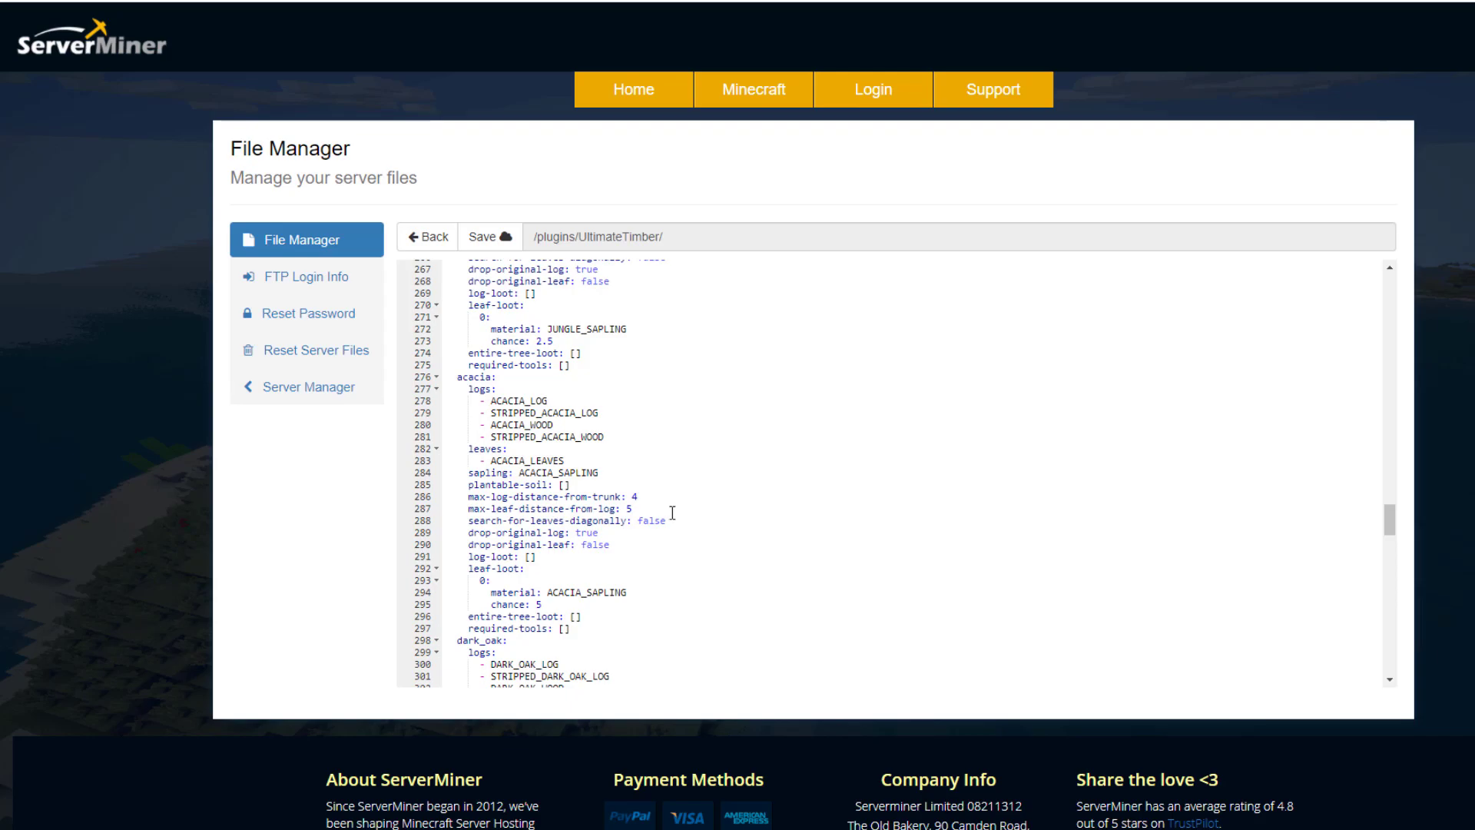
scroll(529, 531, "down", 1)
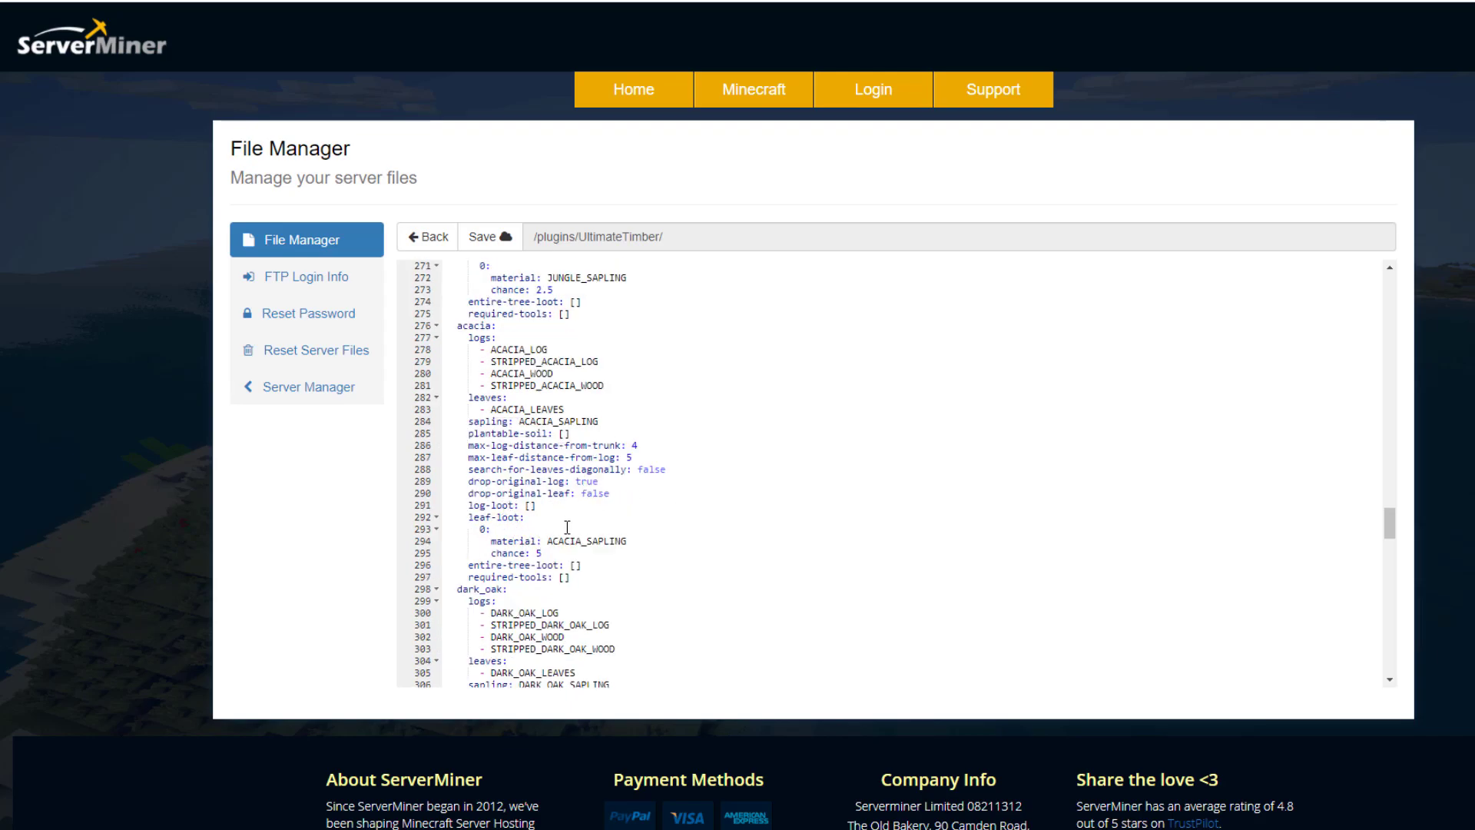
scroll(661, 556, "down", 5)
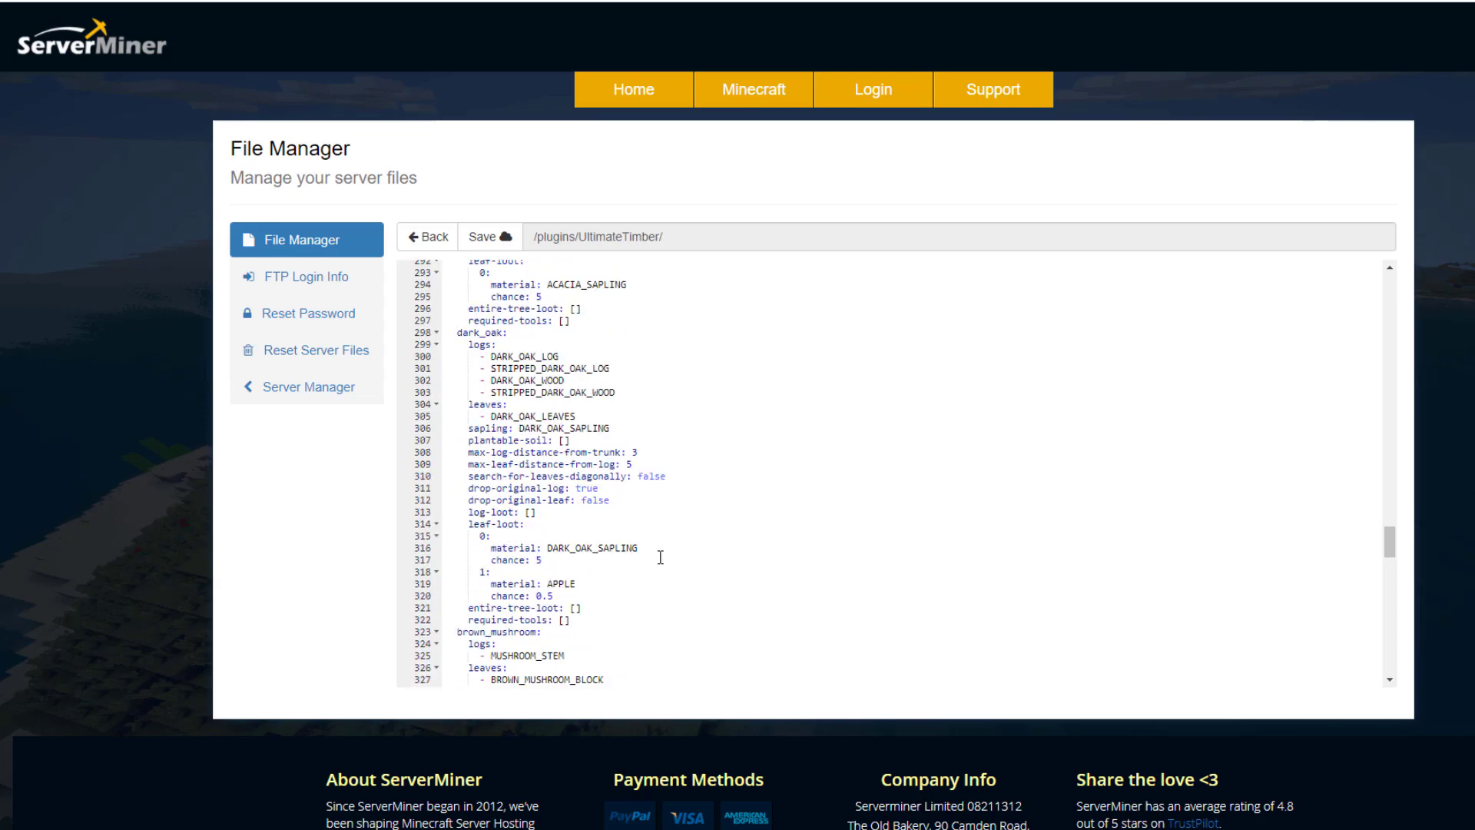
scroll(657, 558, "down", 2)
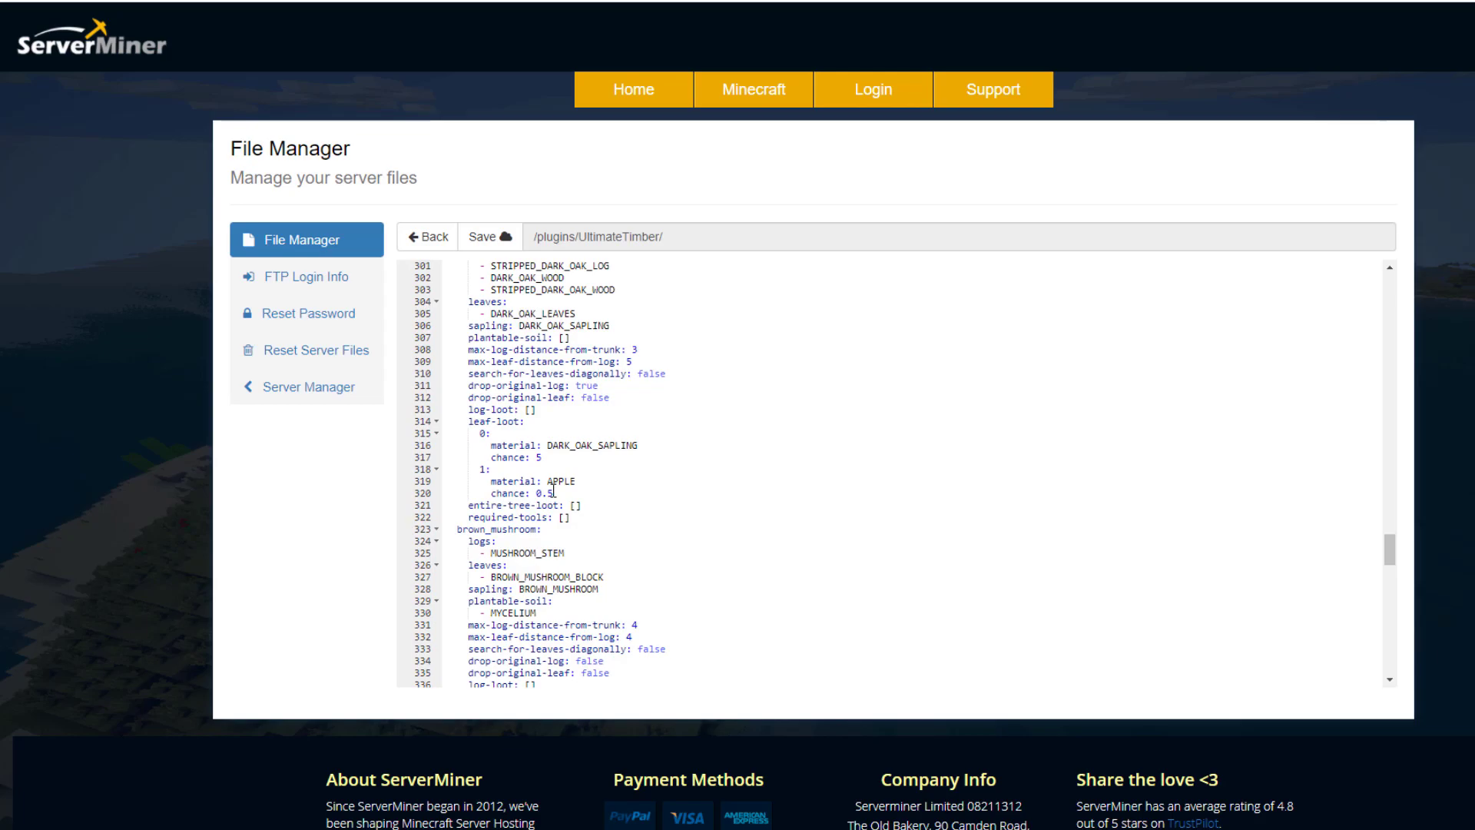
scroll(557, 492, "down", 4)
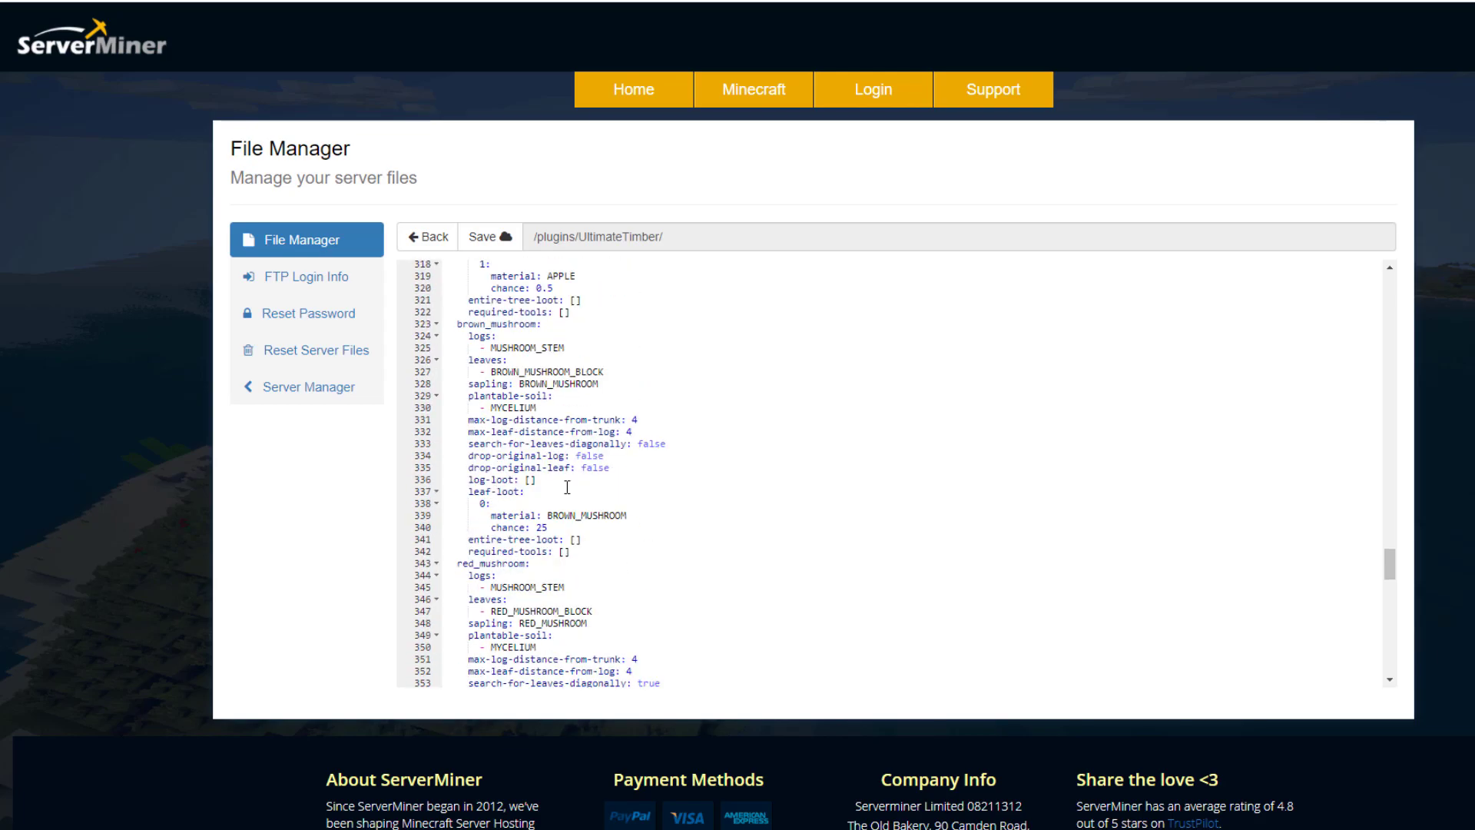
scroll(606, 471, "down", 10)
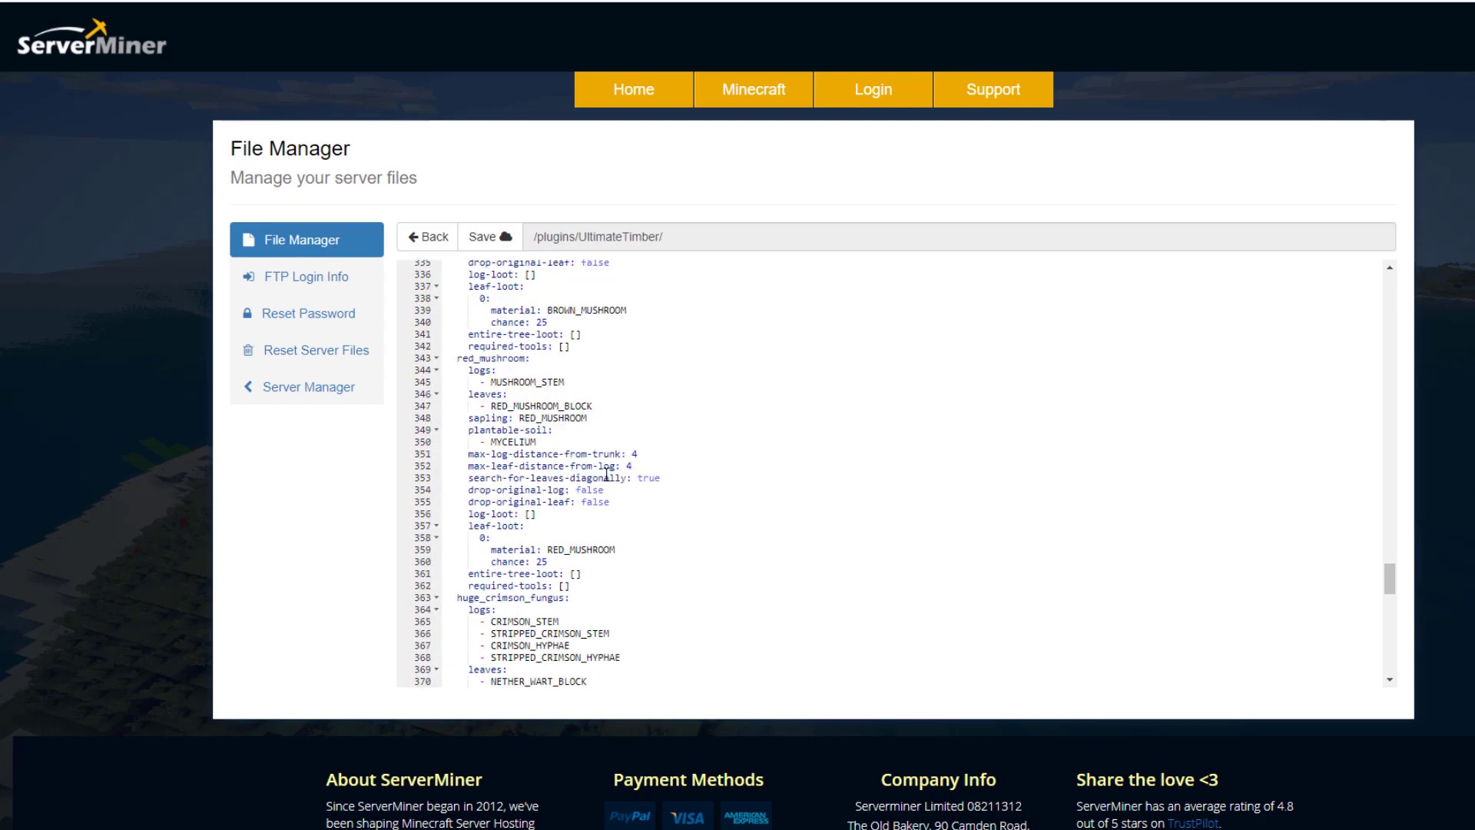
left_click_drag(1388, 618, 1329, 444)
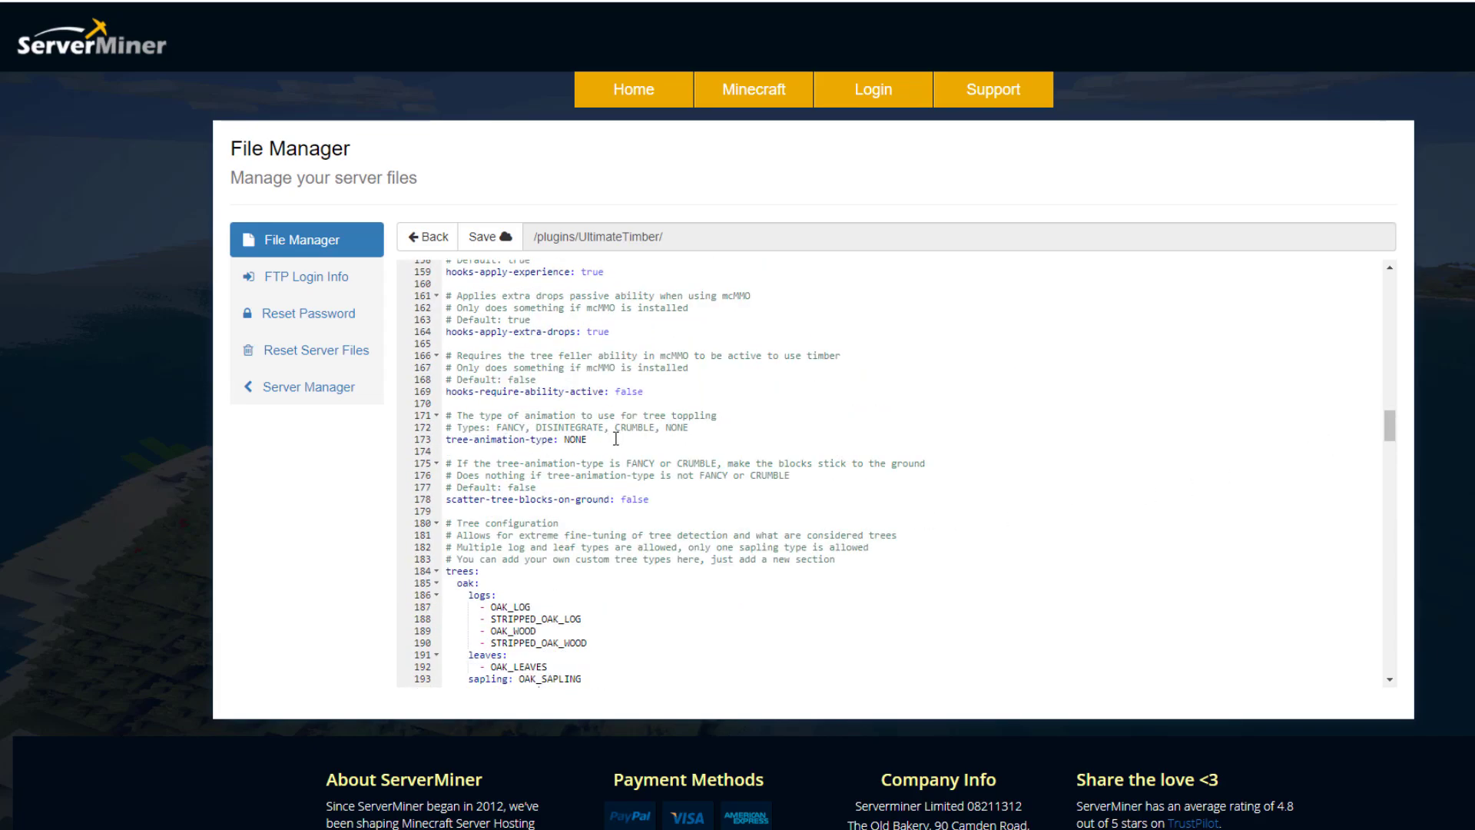
Step: Replace tree-animation-type NONE with CRUMBLE copied from the comment on line 172
left_click_drag(588, 439, 710, 428)
left_click(558, 429)
left_click(542, 440)
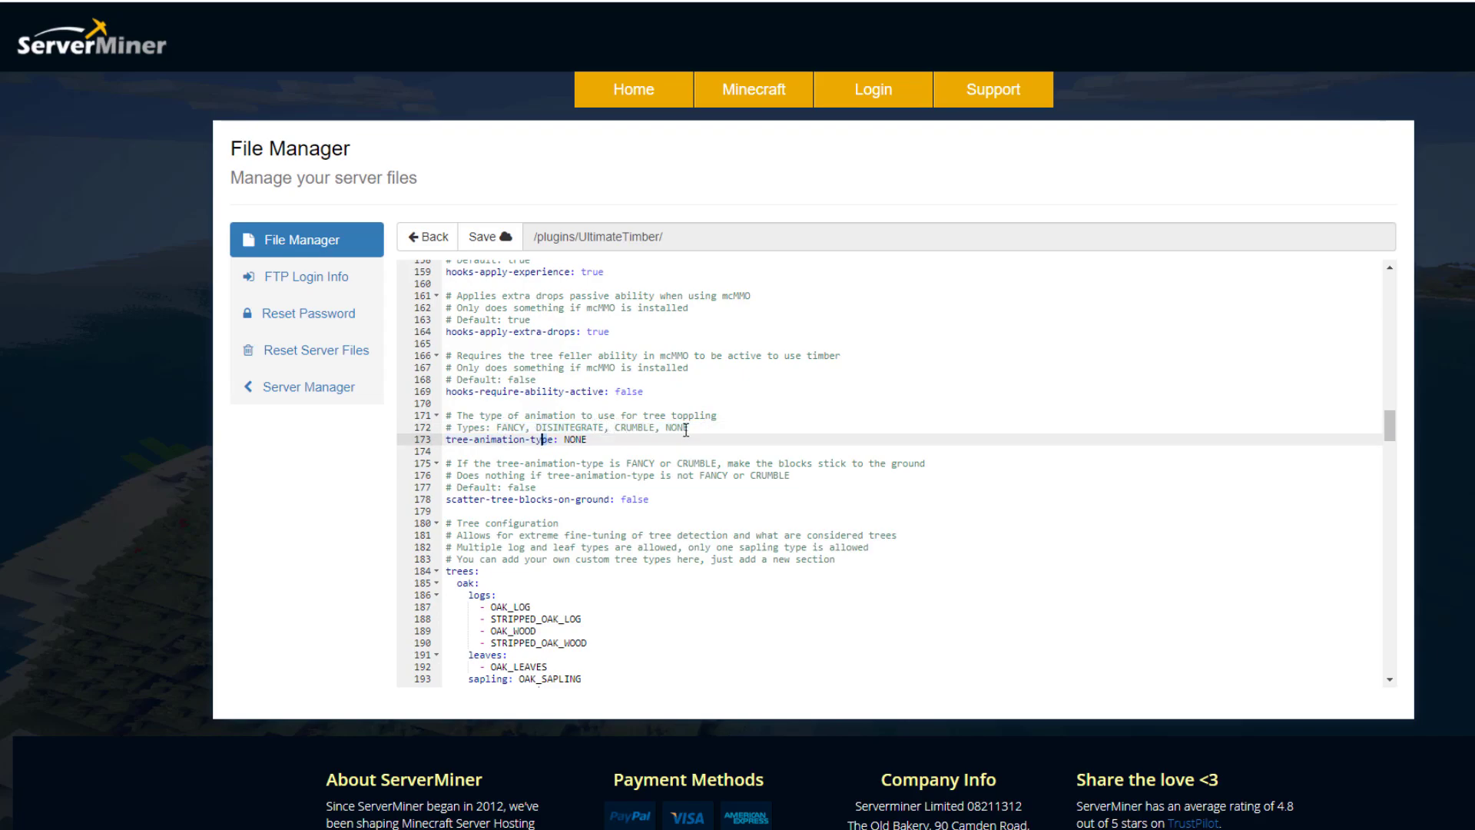
double_click(570, 439)
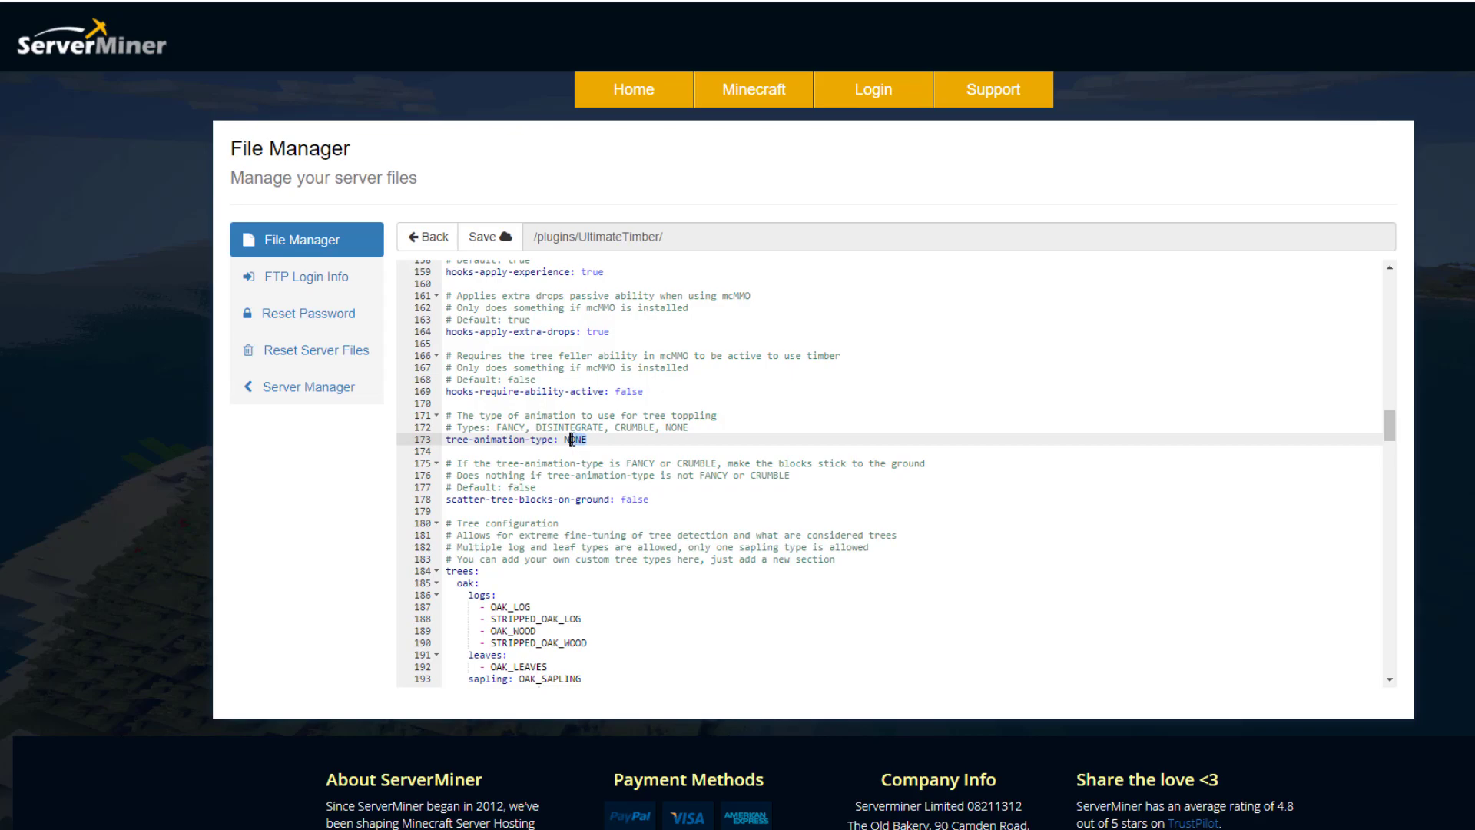
left_click_drag(615, 427, 651, 427)
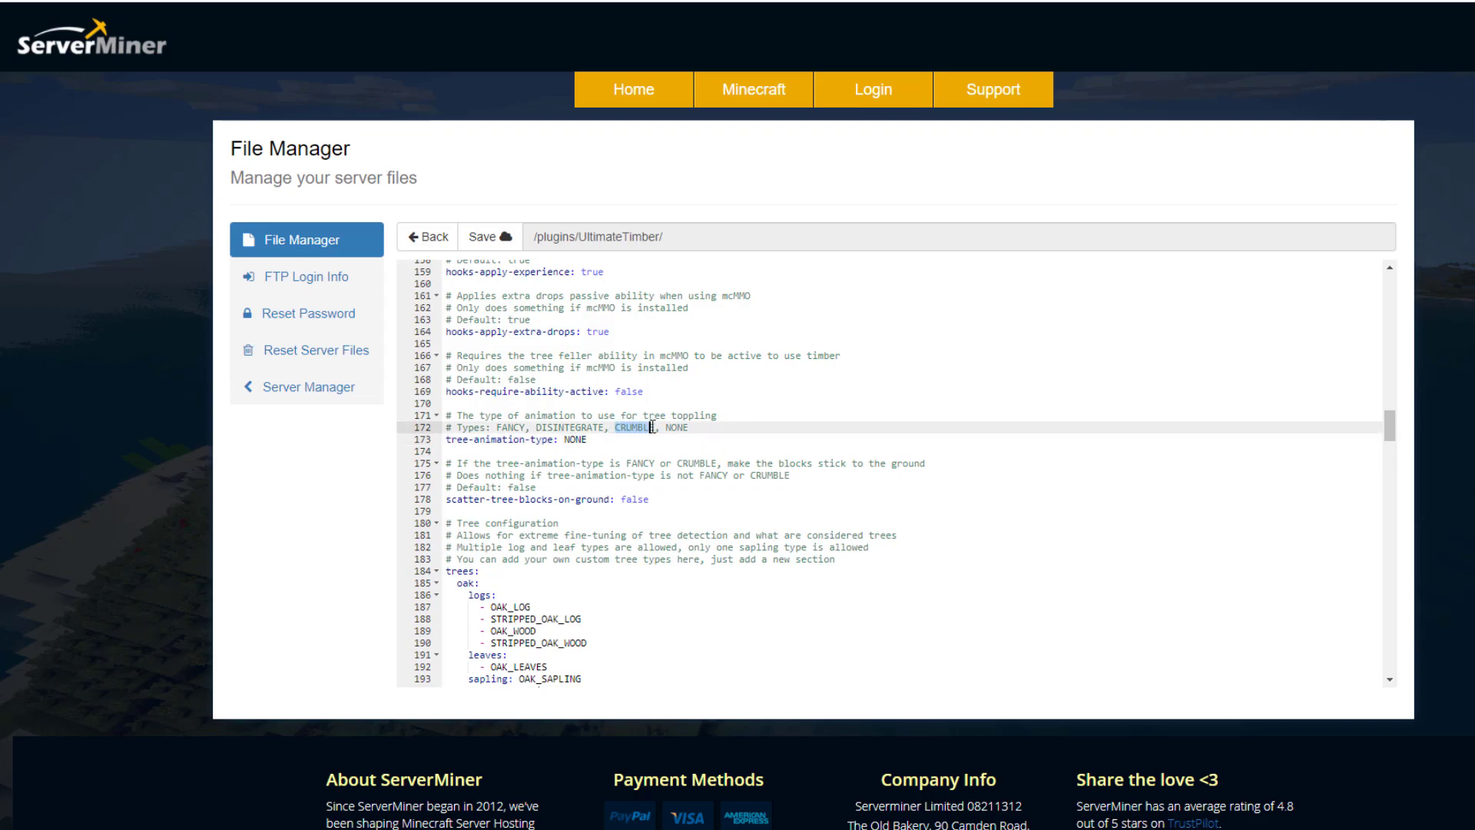
double_click(575, 440)
right_click(569, 439)
left_click(772, 525)
scroll(771, 529, "down", 3)
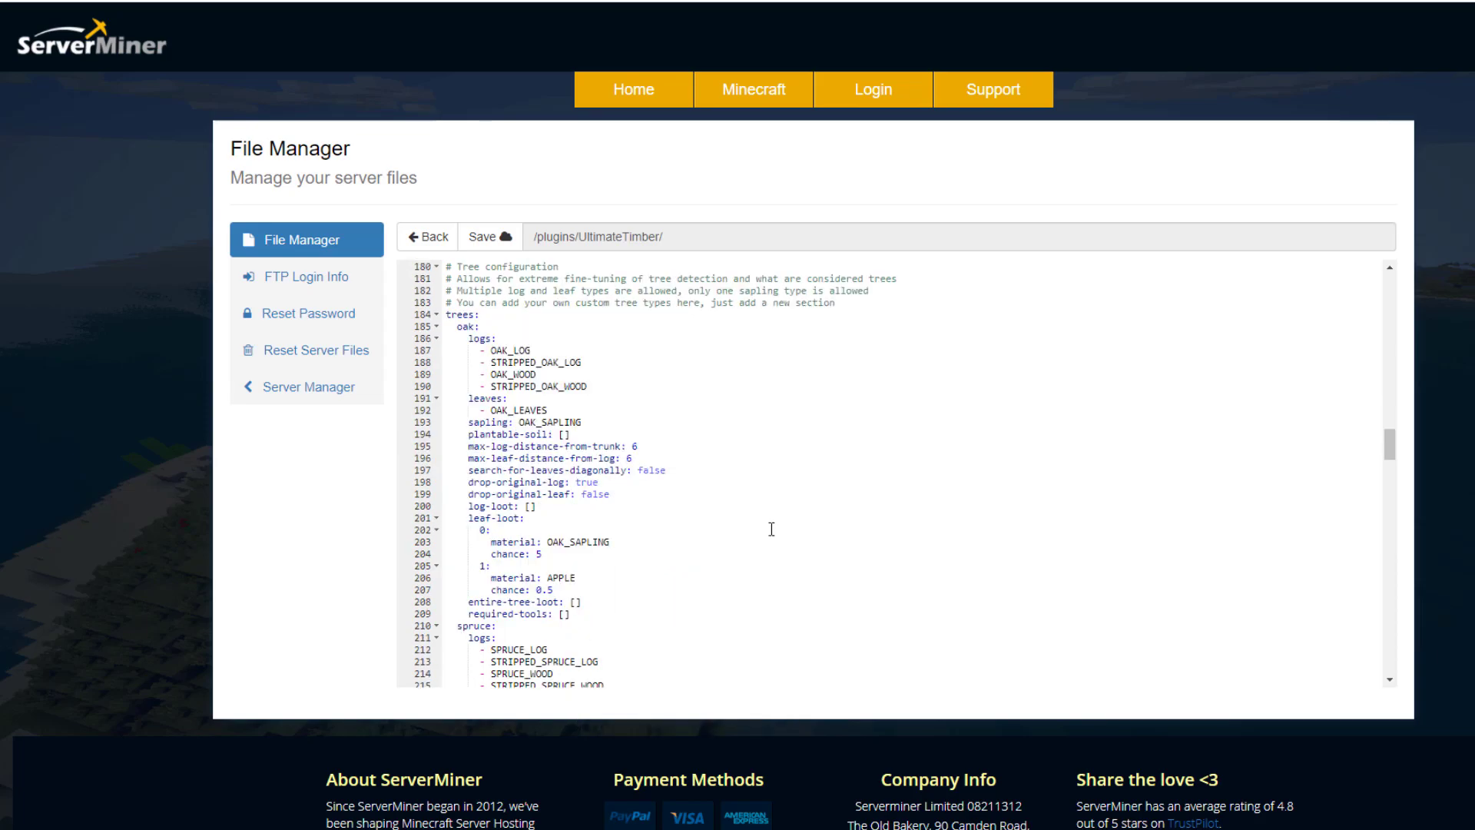
scroll(771, 528, "down", 15)
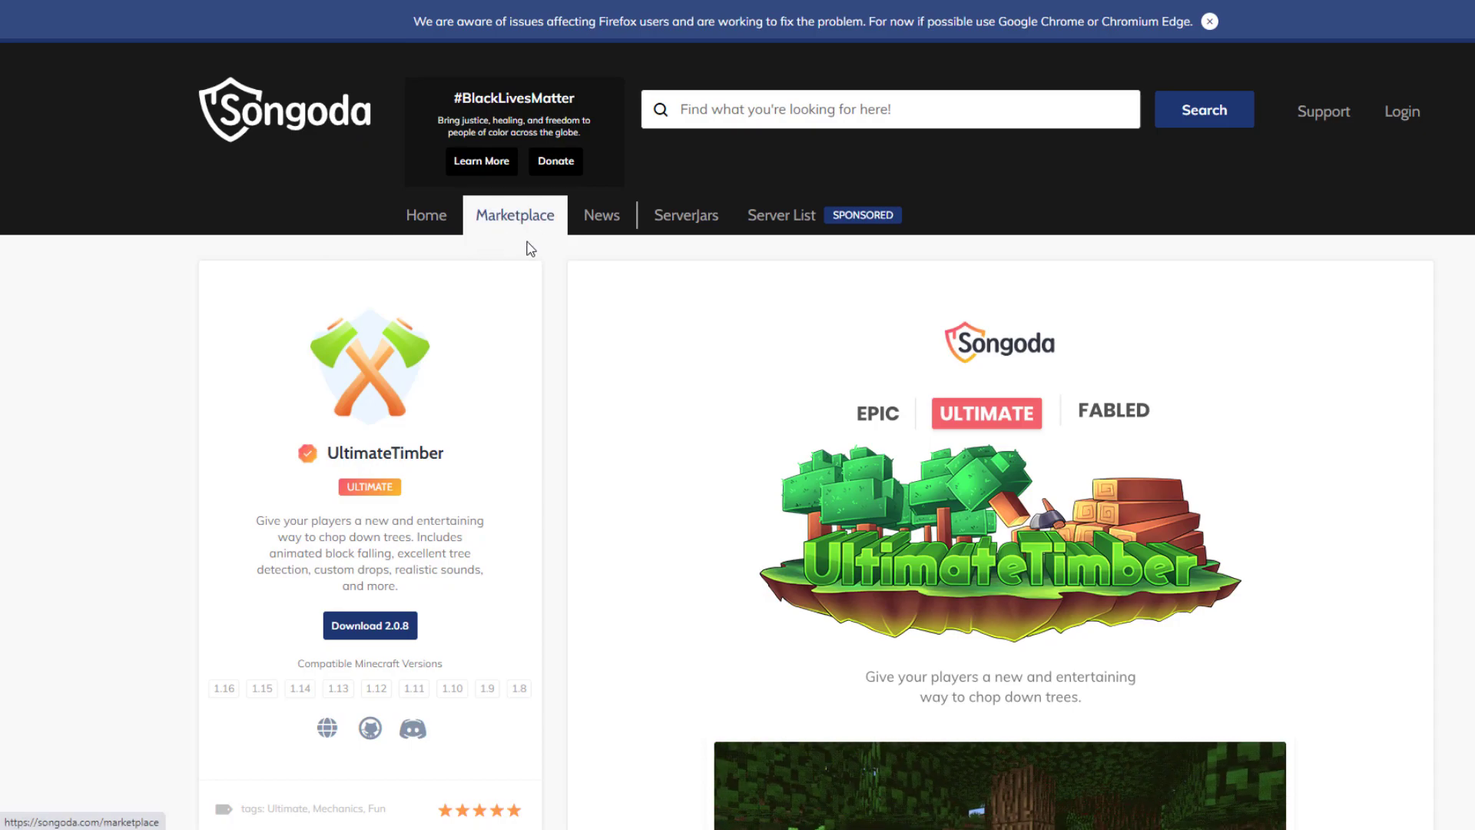
Step: Scroll through UltimateTimber's animation previews and features, then back to the Download 2.0.8 button
scroll(514, 289, "down", 8)
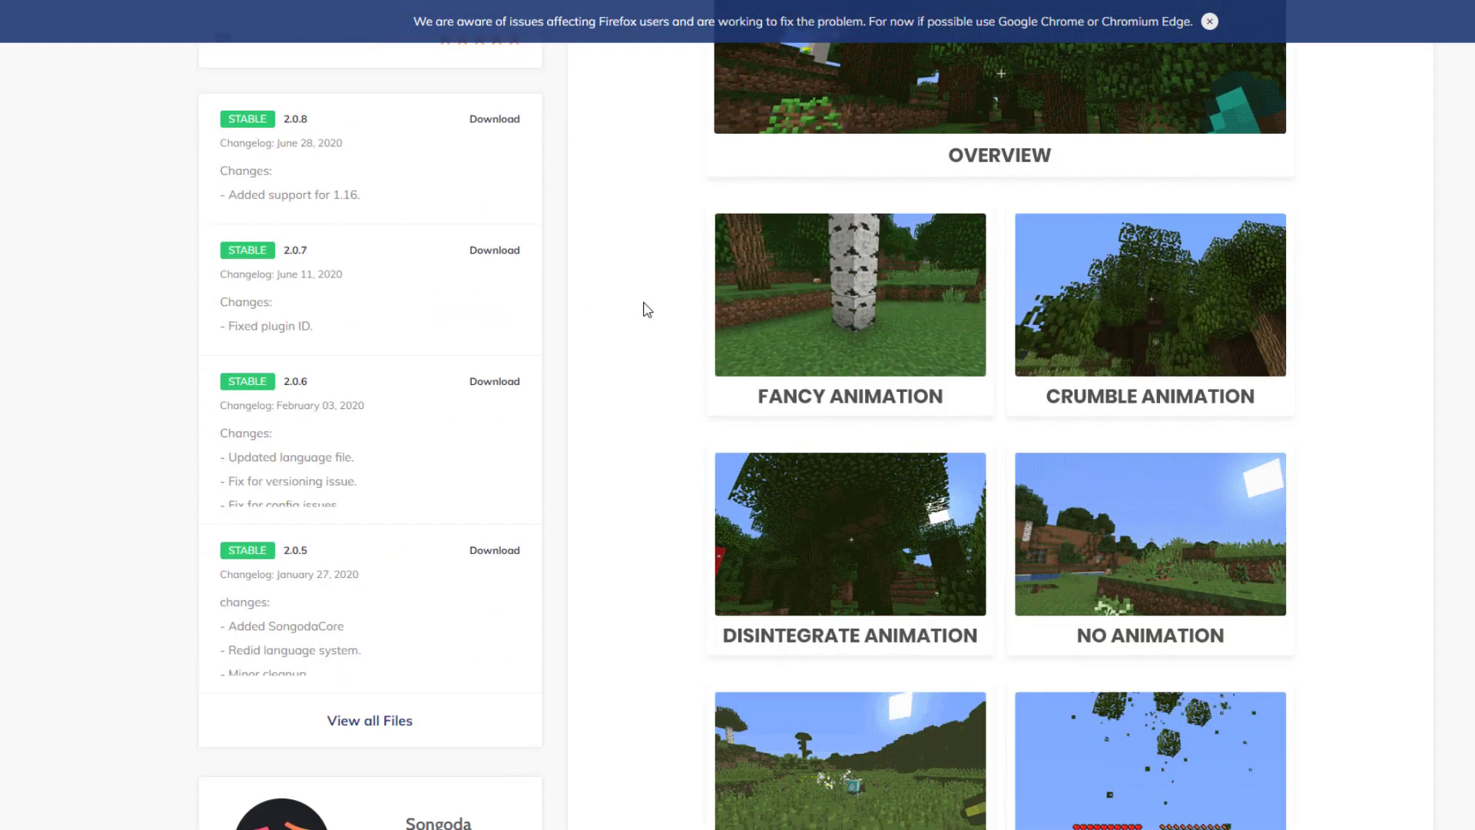
scroll(768, 322, "down", 2)
scroll(720, 299, "up", 1)
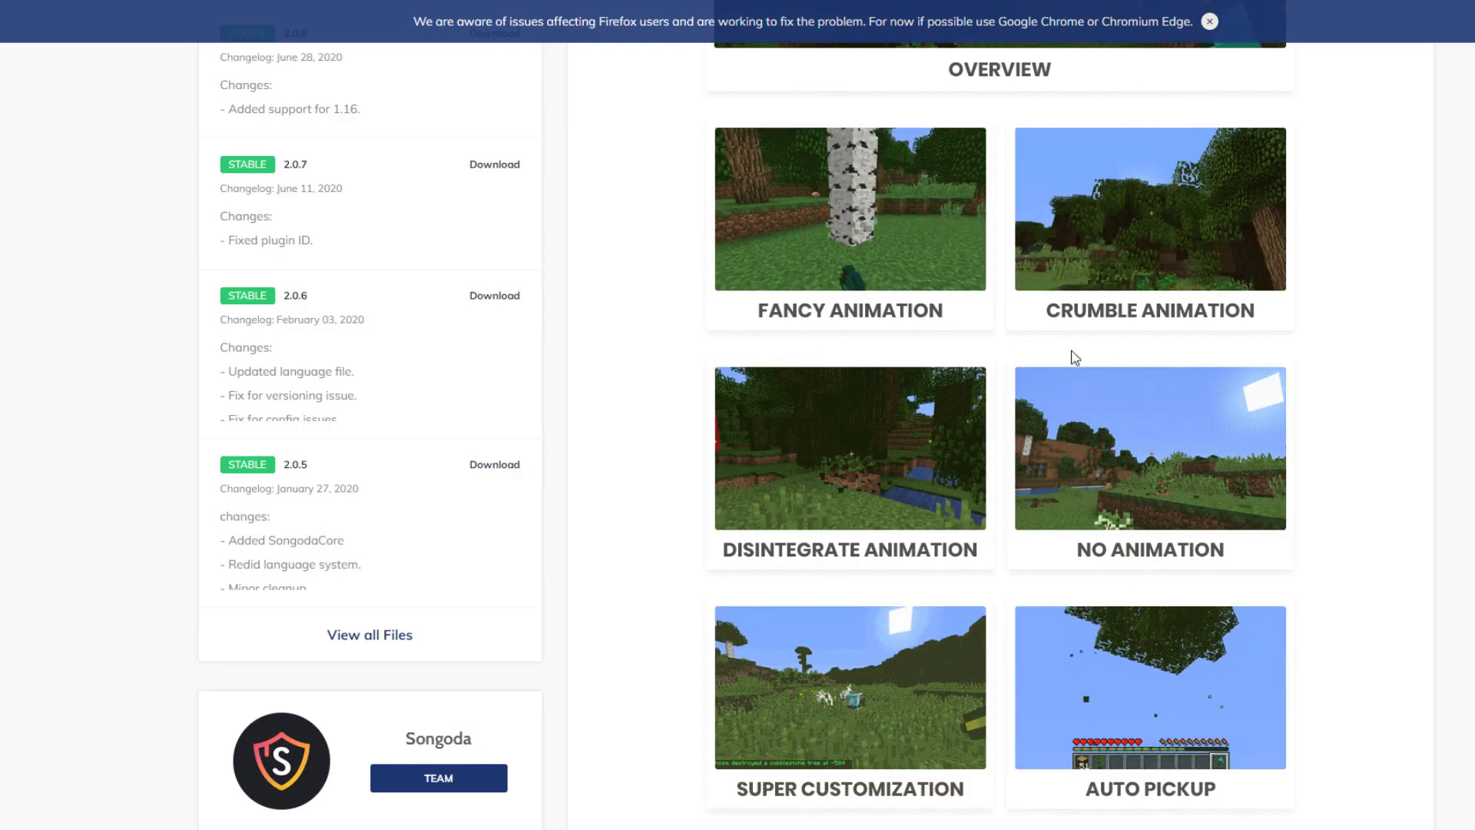
scroll(1153, 476, "down", 10)
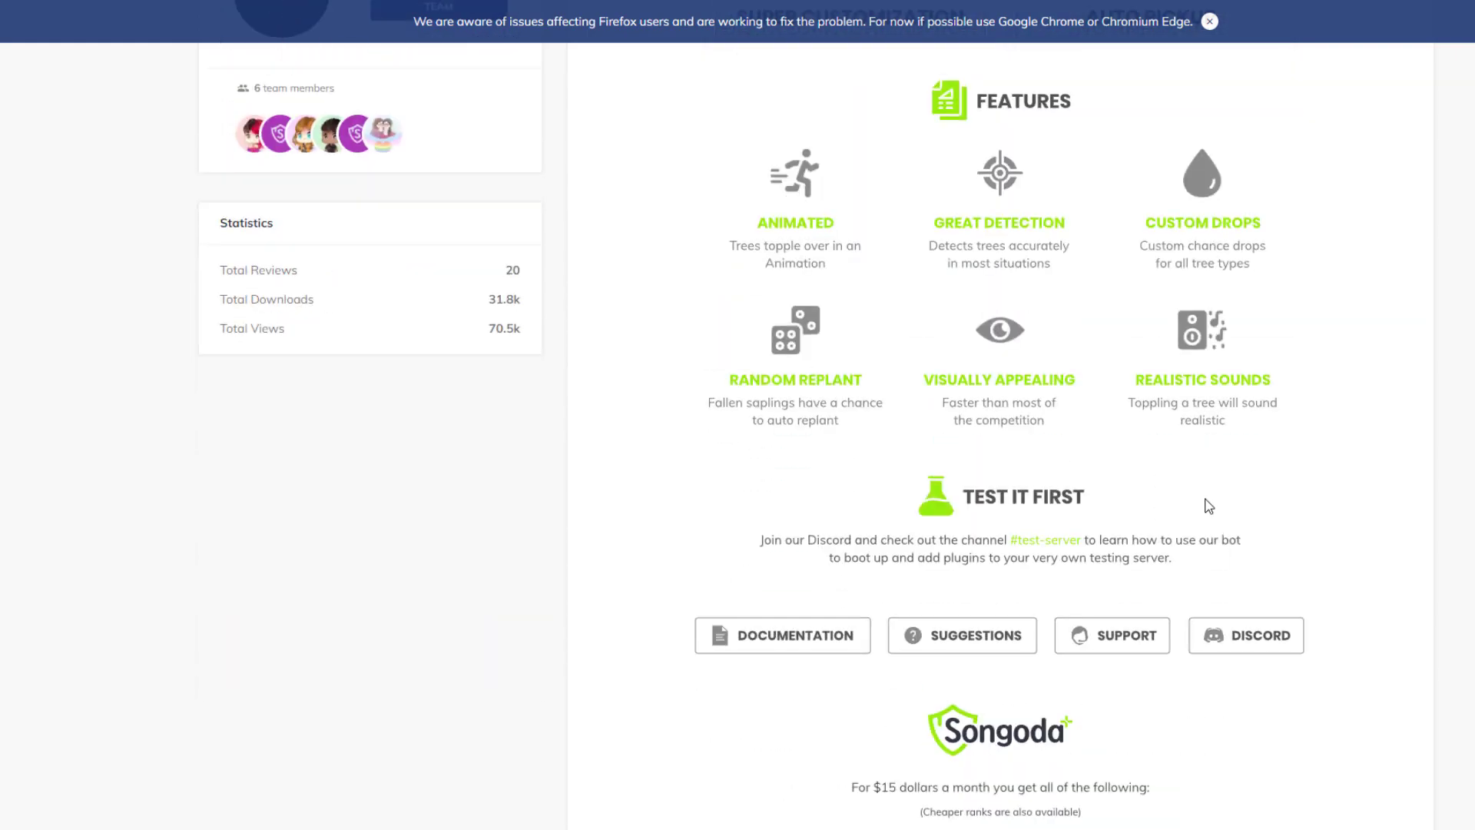
scroll(1208, 506, "down", 3)
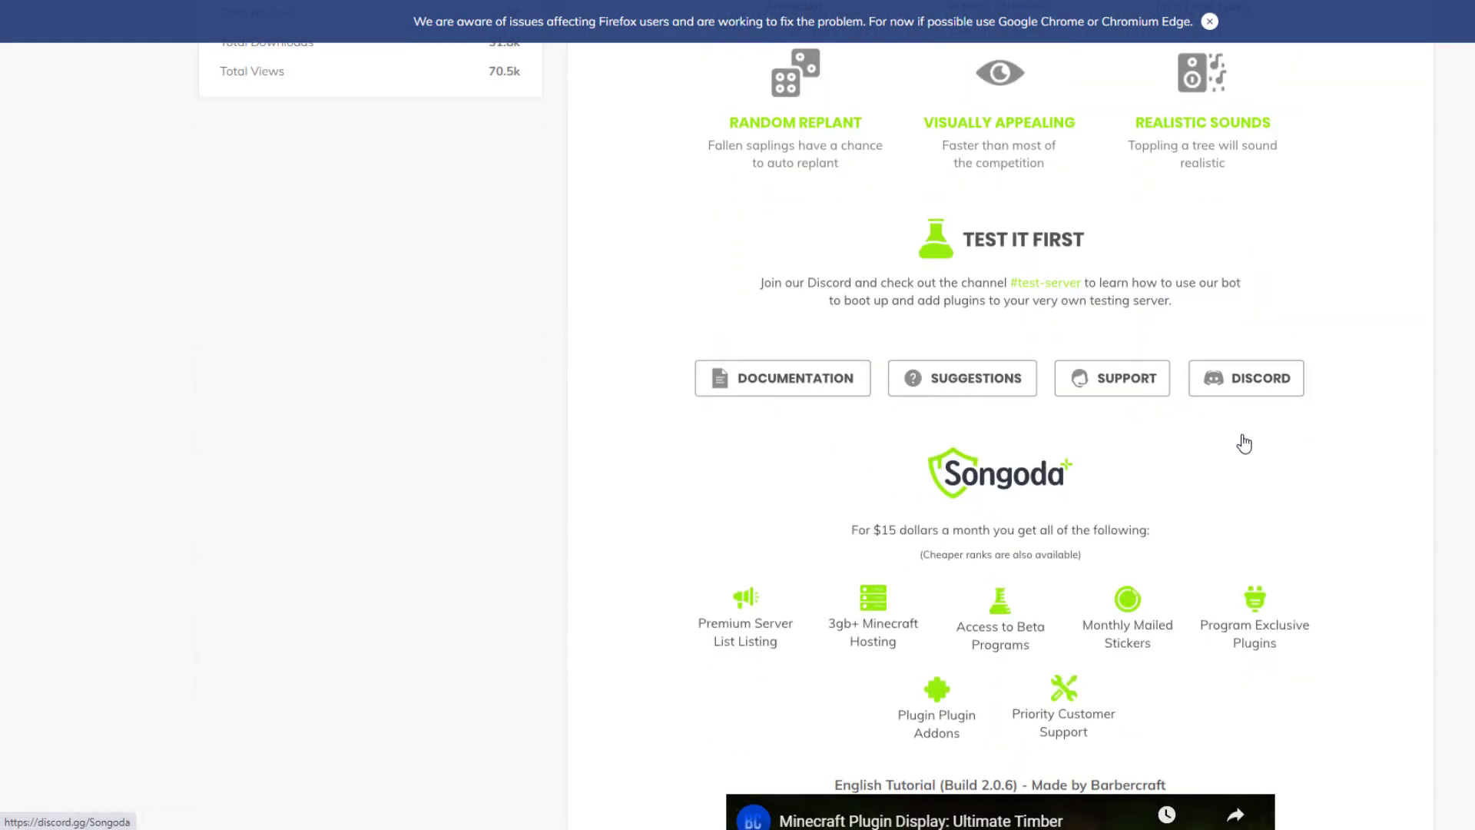
scroll(1387, 461, "down", 3)
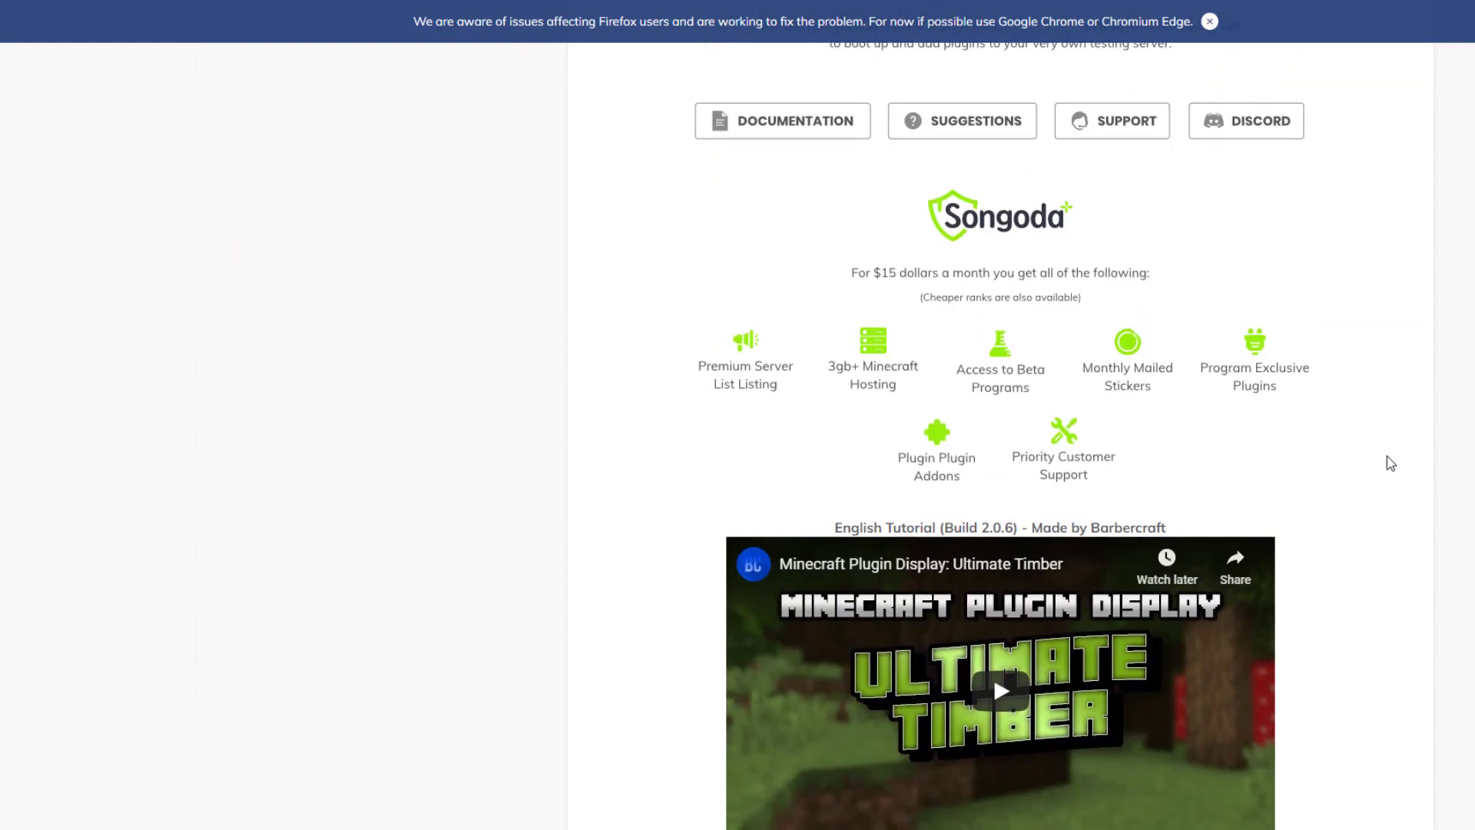
scroll(1387, 457, "down", 6)
scroll(1337, 193, "up", 20)
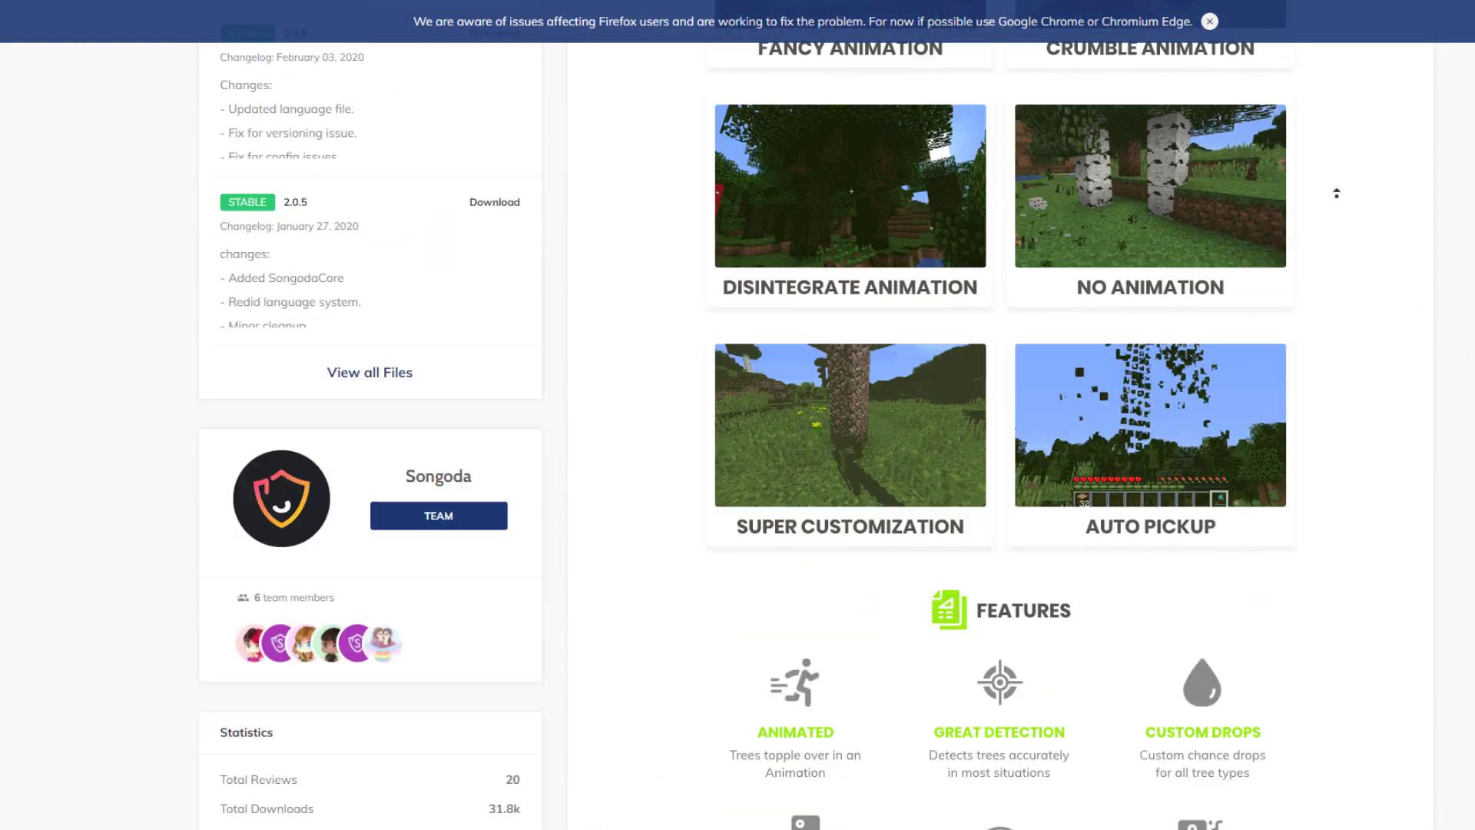
scroll(1337, 193, "up", 10)
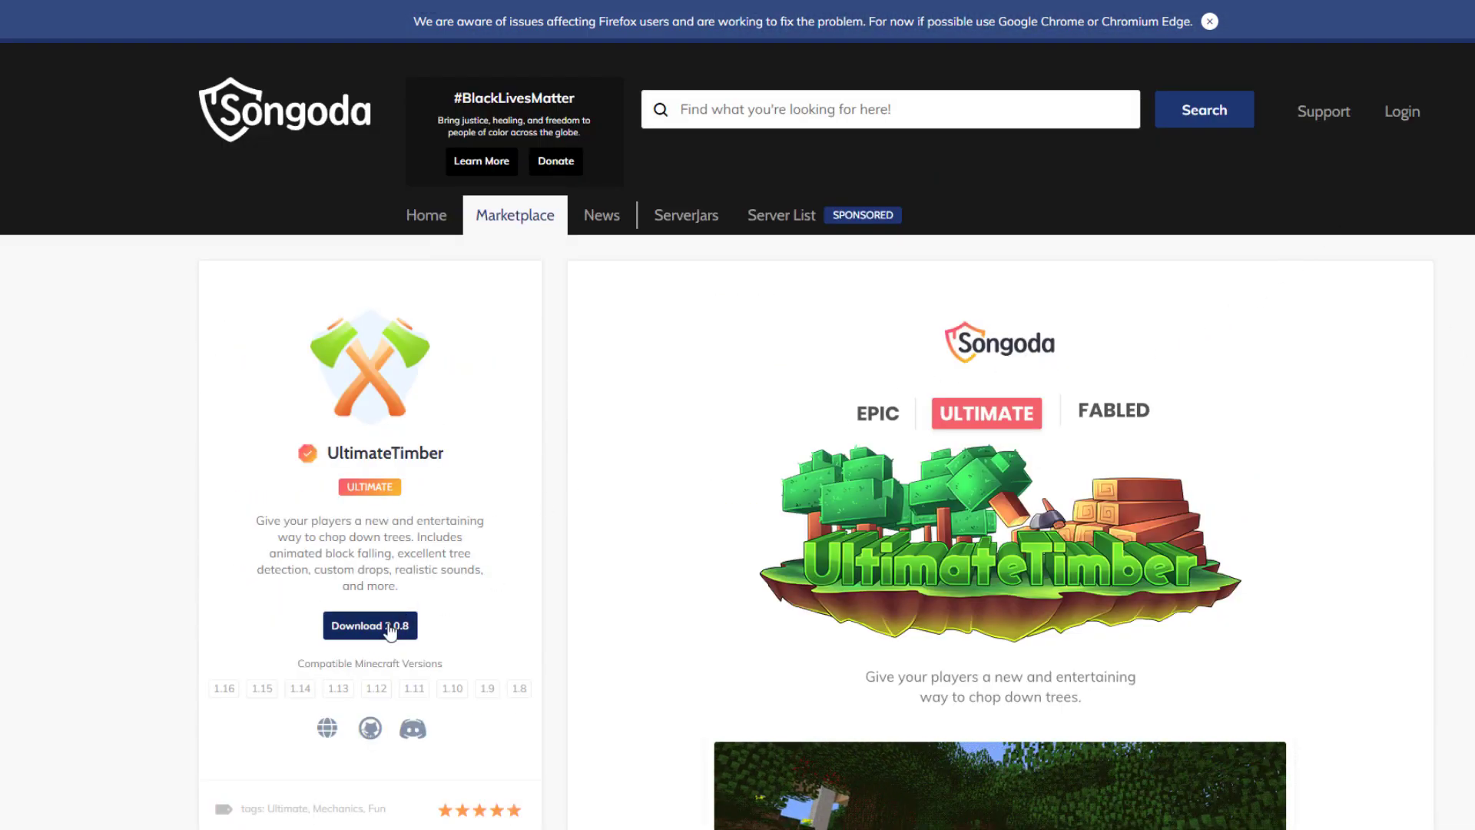